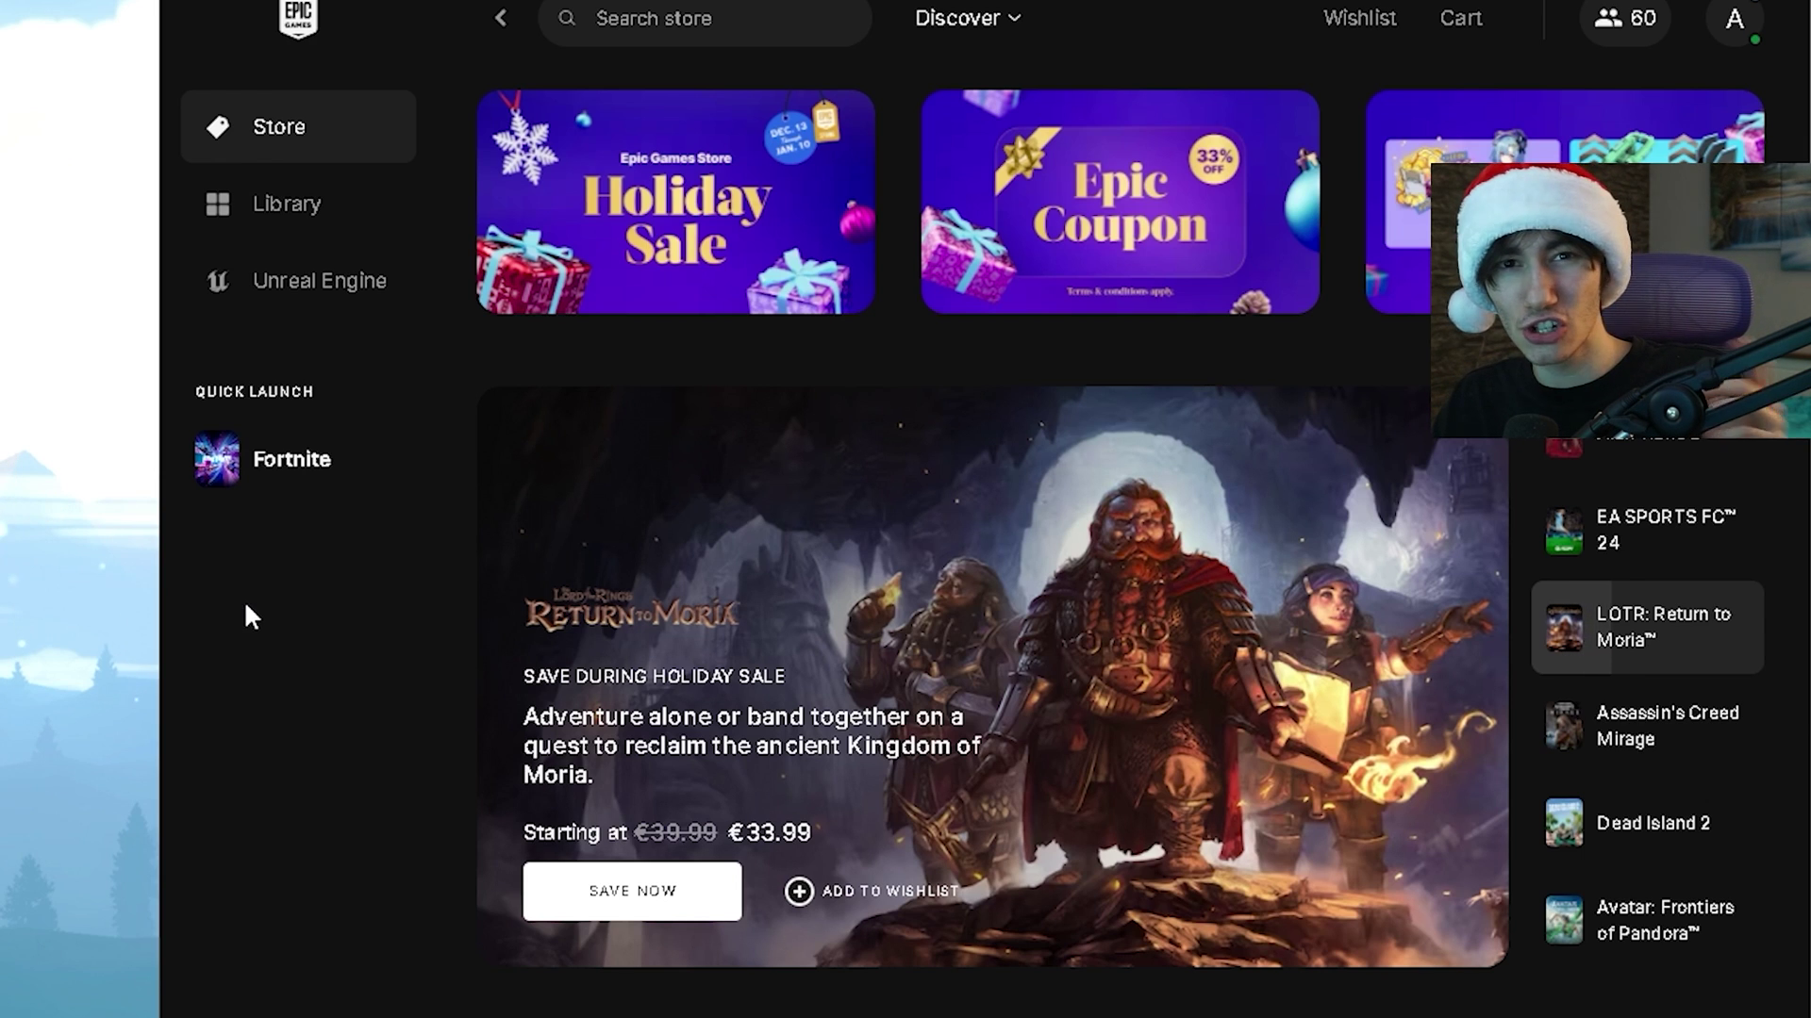
- Open the installation options for Fortnite from the game library
{"action": "left_click", "coordinate": [287, 230]}
{"action": "scroll", "coordinate": [836, 497], "scroll_direction": "down", "scroll_amount": 5}
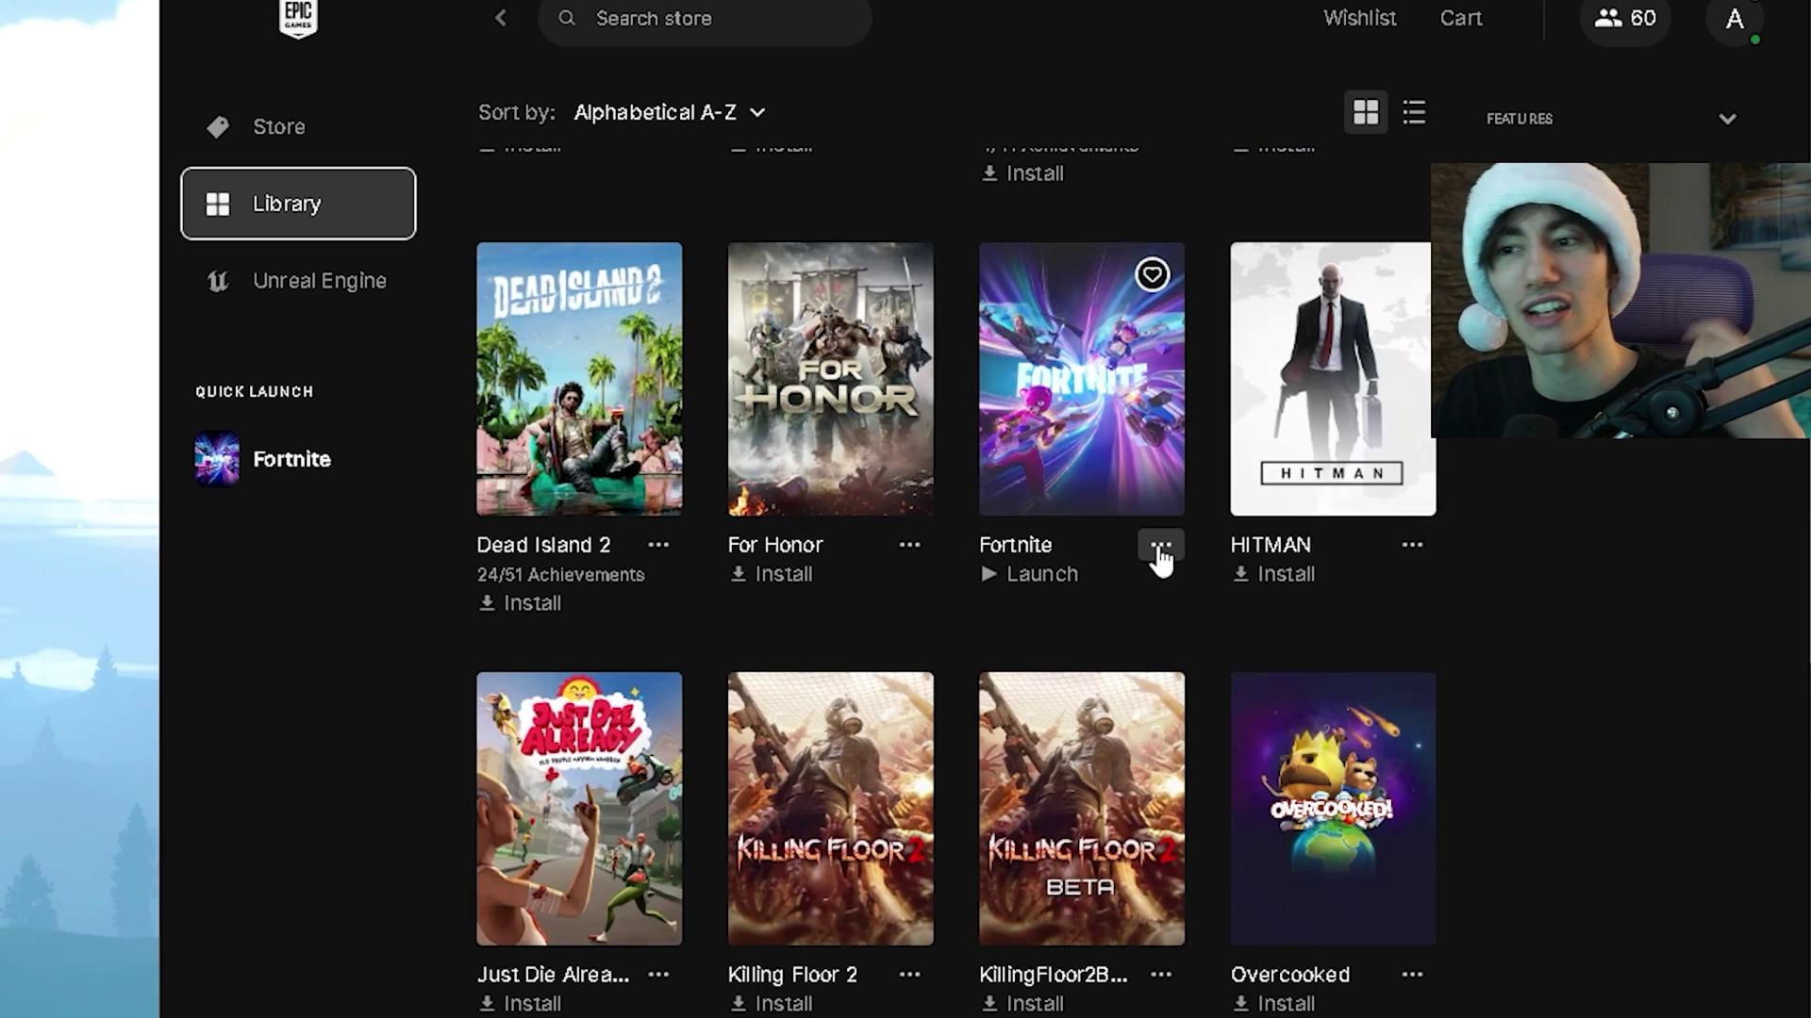
{"action": "left_click", "coordinate": [1159, 547]}
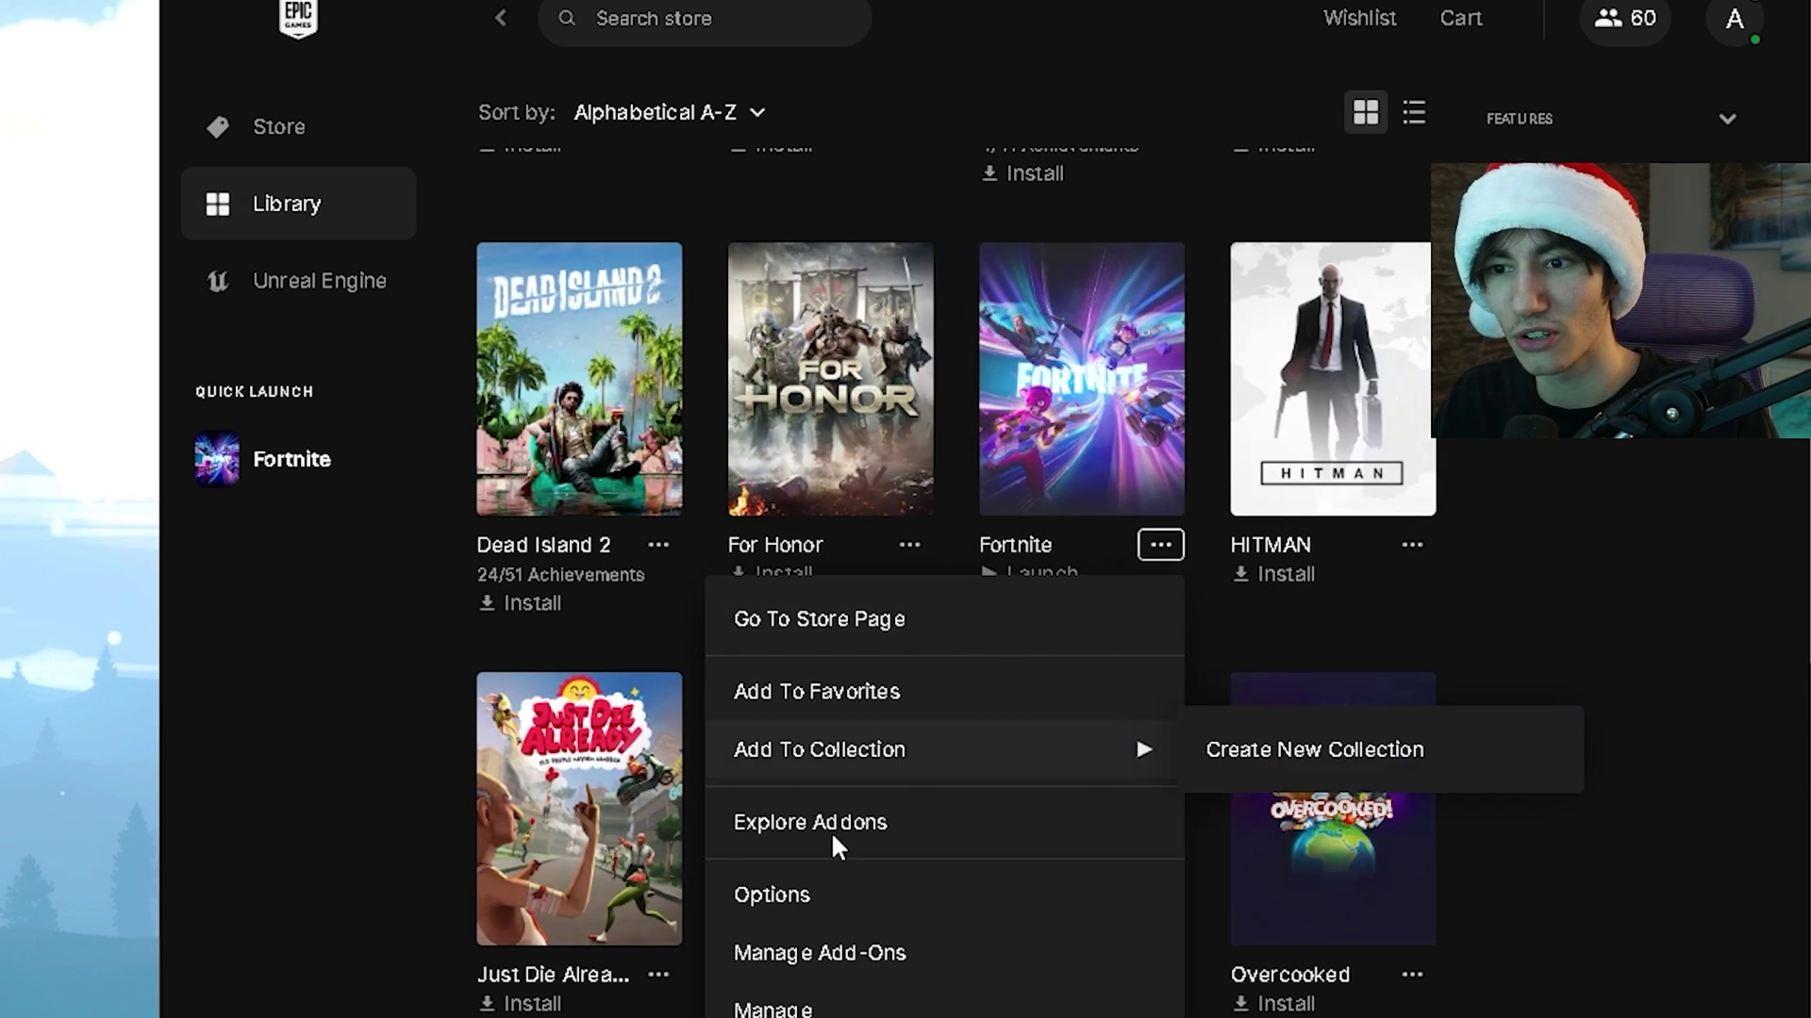
{"action": "left_click", "coordinate": [770, 903]}
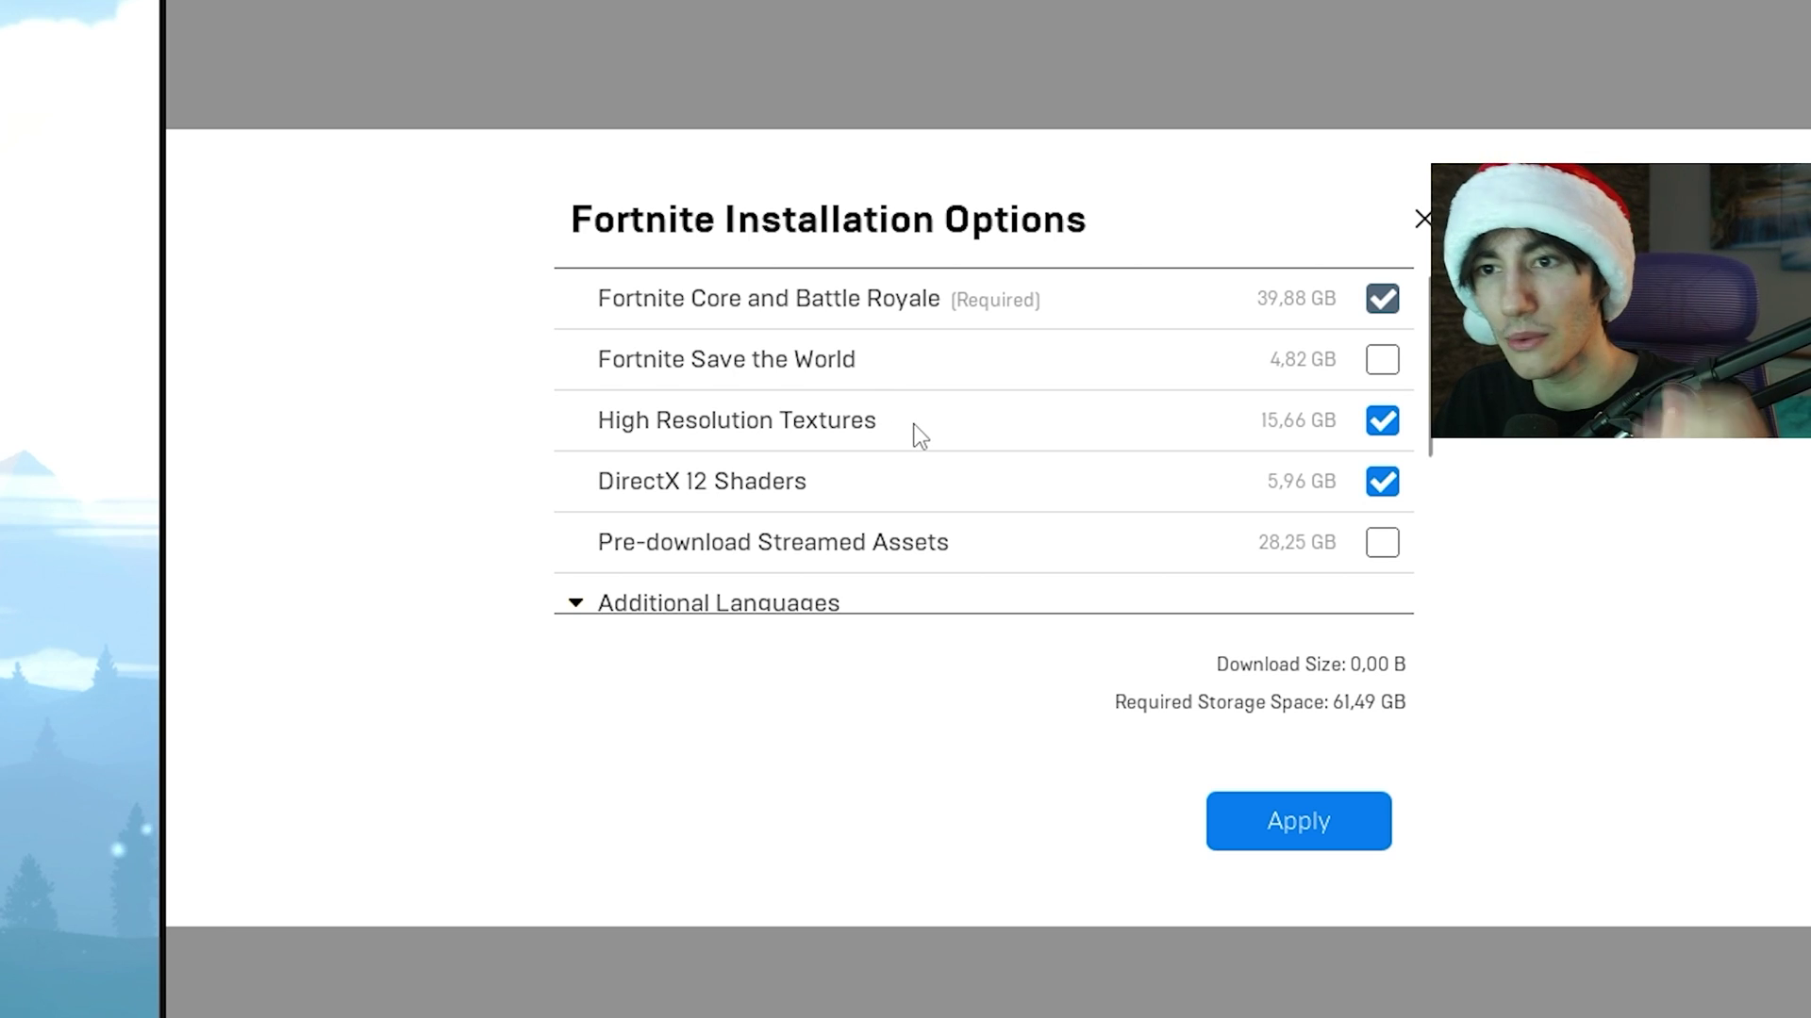
- Exclude High Resolution Textures and DirectX 12 Shaders from the Fortnite installation and apply the change
{"action": "scroll", "coordinate": [1071, 552], "scroll_direction": "down", "scroll_amount": 3}
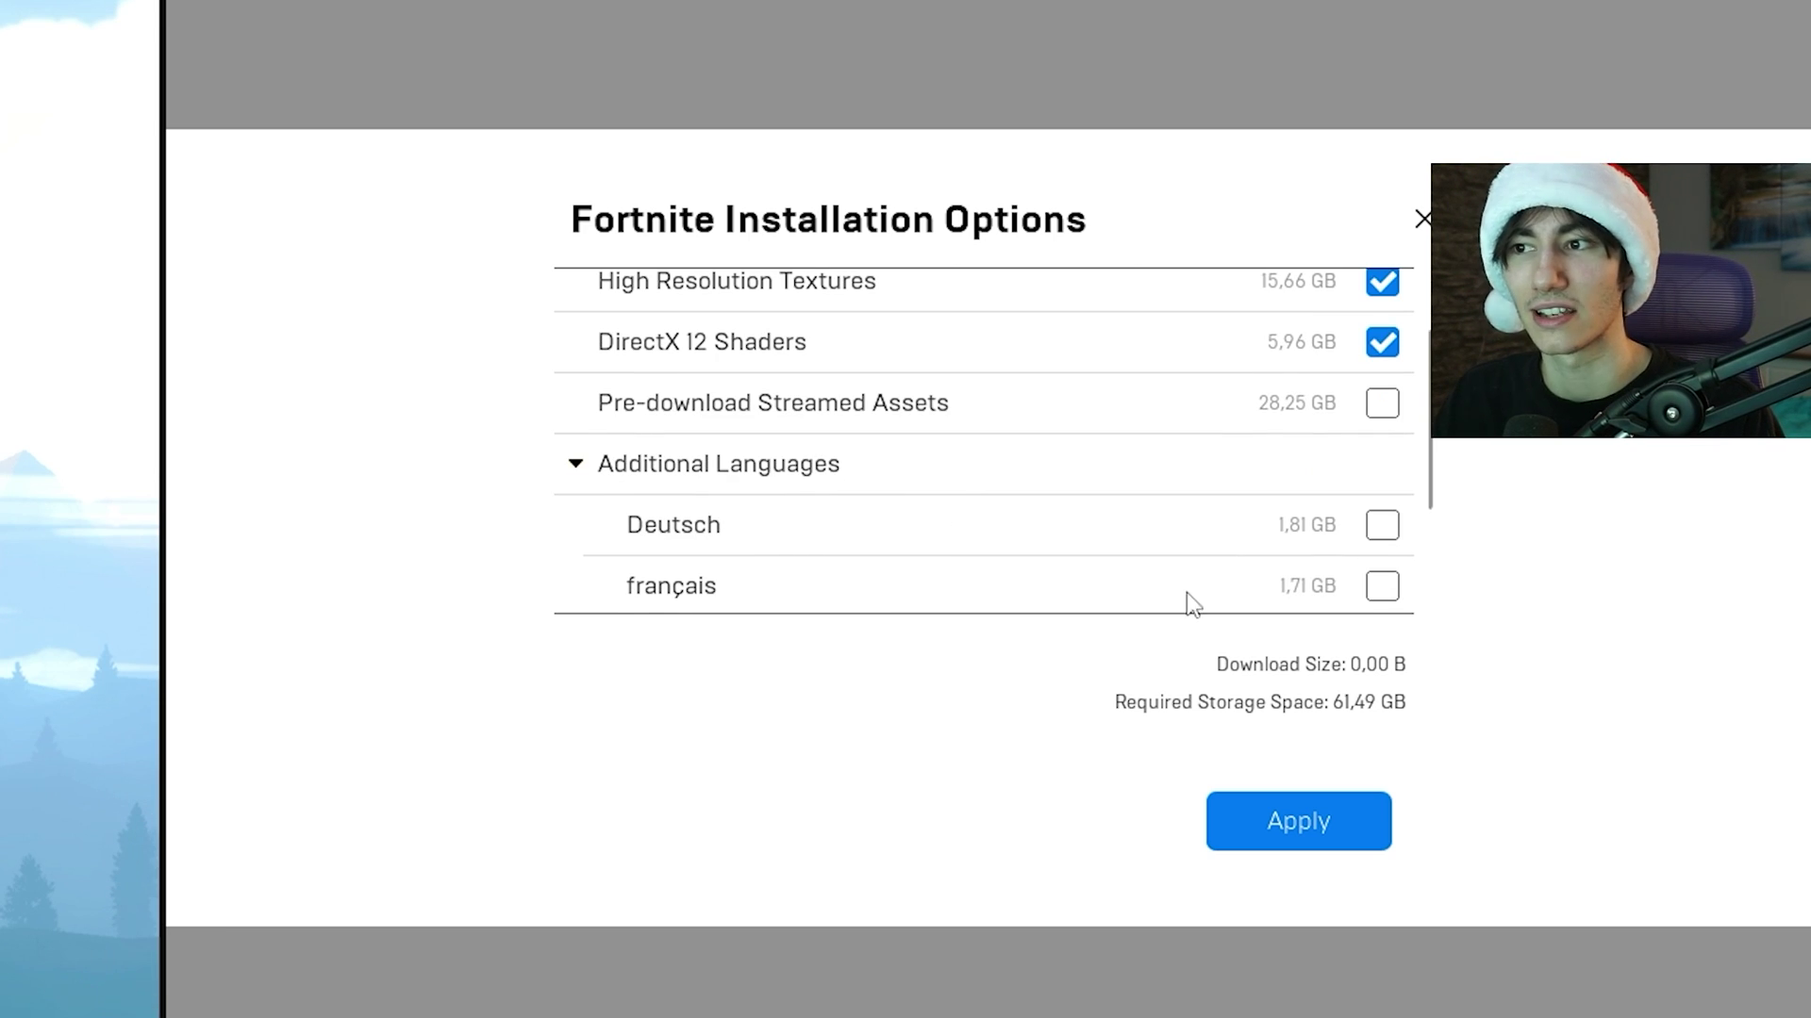
{"action": "scroll", "coordinate": [1378, 489], "scroll_direction": "up", "scroll_amount": 3}
{"action": "left_click", "coordinate": [1380, 429]}
{"action": "left_click", "coordinate": [1383, 485]}
{"action": "scroll", "coordinate": [1037, 405], "scroll_direction": "down", "scroll_amount": 5}
{"action": "scroll", "coordinate": [1030, 408], "scroll_direction": "up", "scroll_amount": 5}
{"action": "scroll", "coordinate": [1075, 355], "scroll_direction": "down", "scroll_amount": 5}
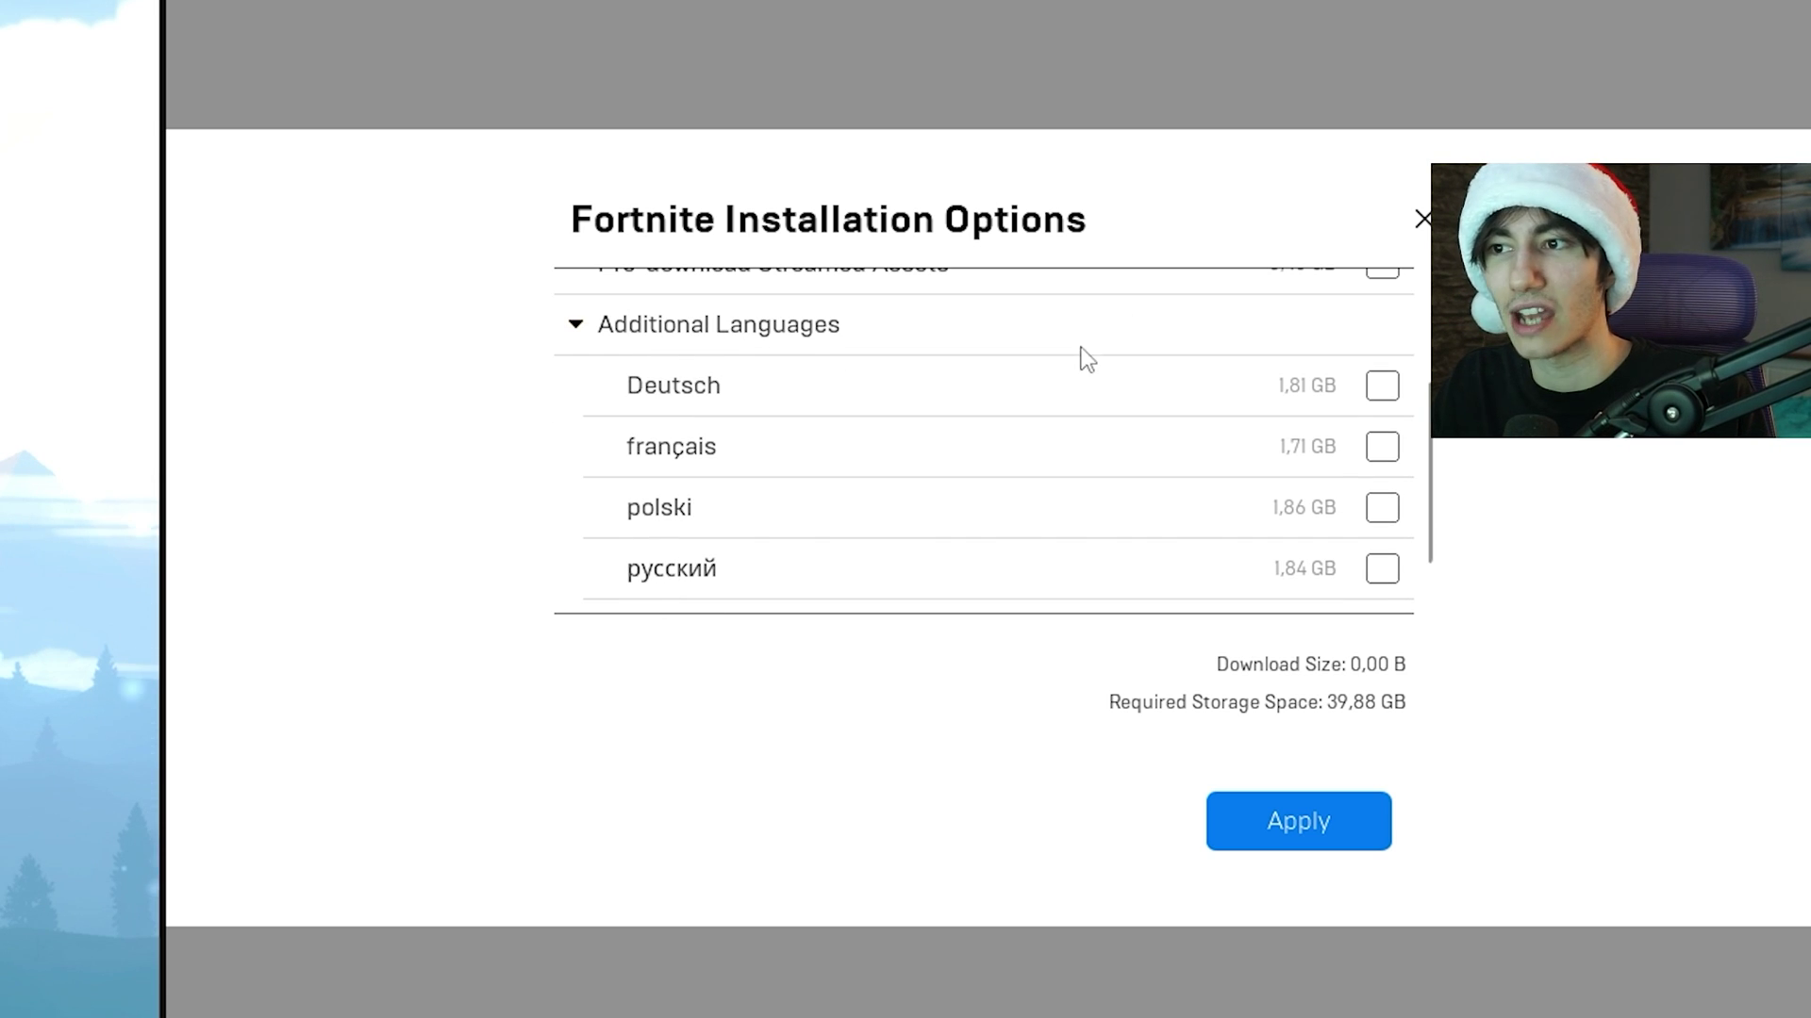
{"action": "scroll", "coordinate": [953, 437], "scroll_direction": "down", "scroll_amount": 1}
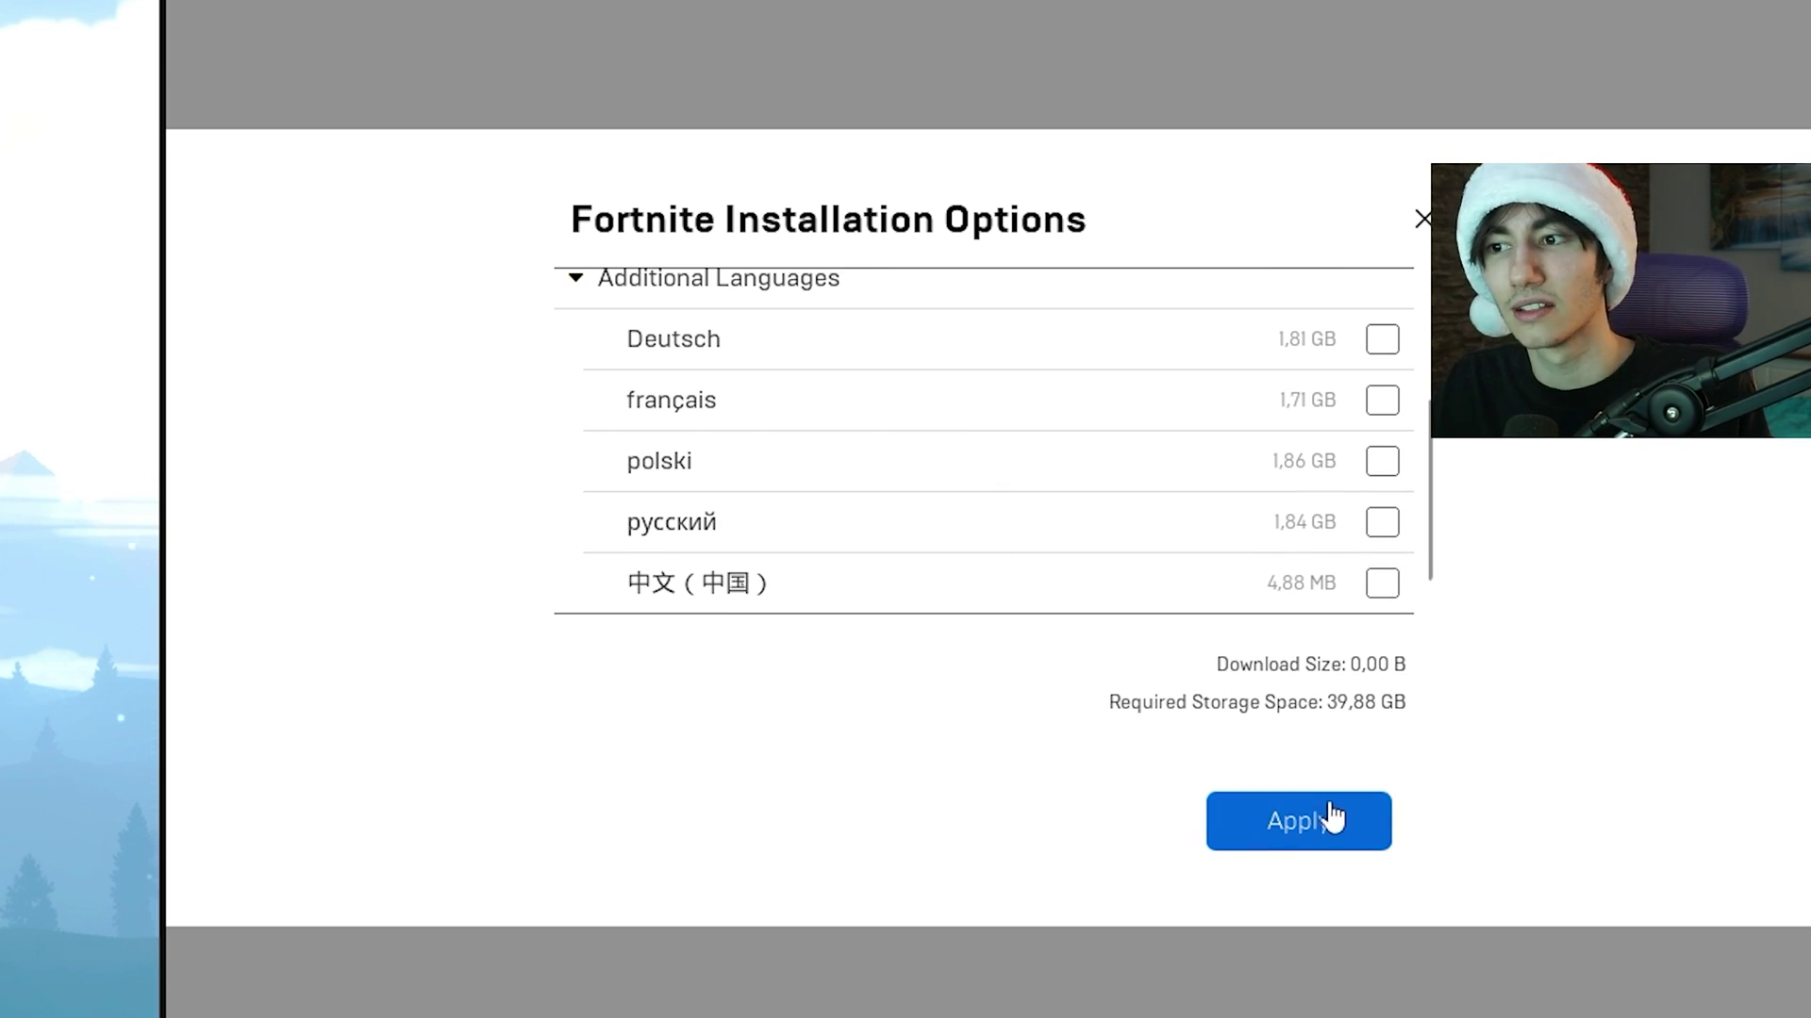
{"action": "left_click", "coordinate": [1277, 827]}
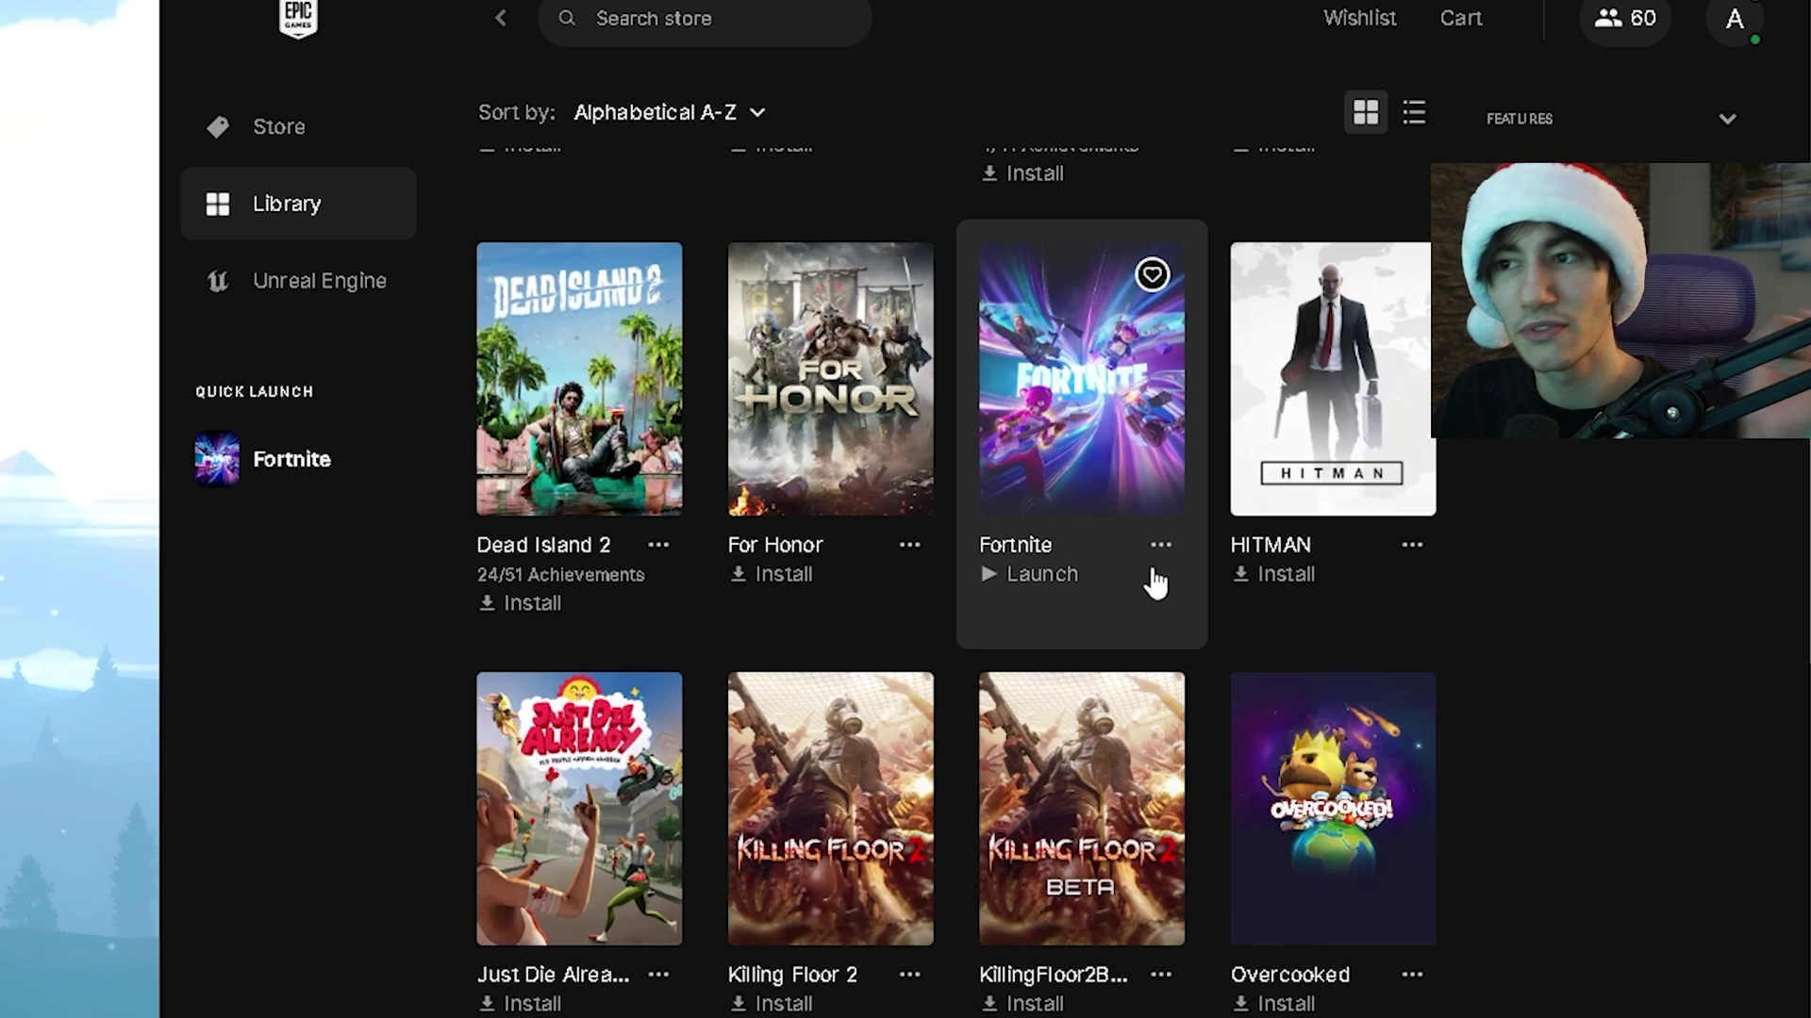
- Open Fortnite's management options and start verifying its files
{"action": "left_click", "coordinate": [1160, 547]}
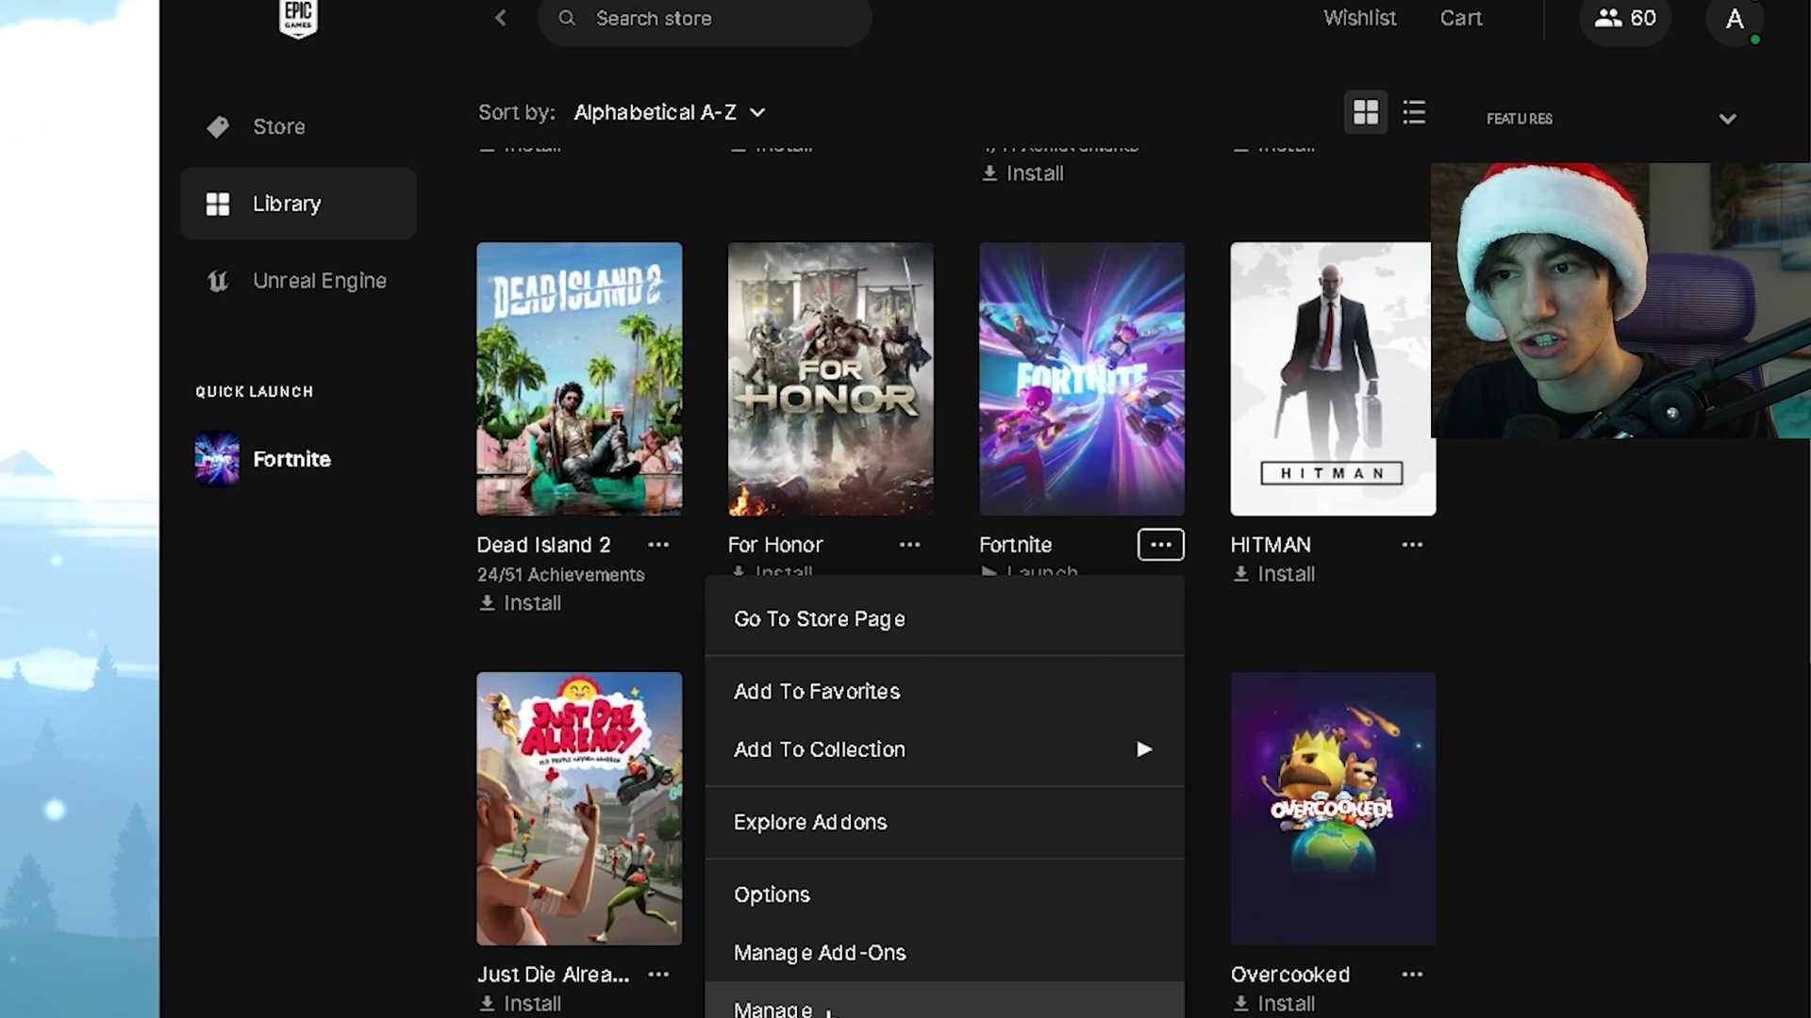
{"action": "left_click", "coordinate": [828, 1009]}
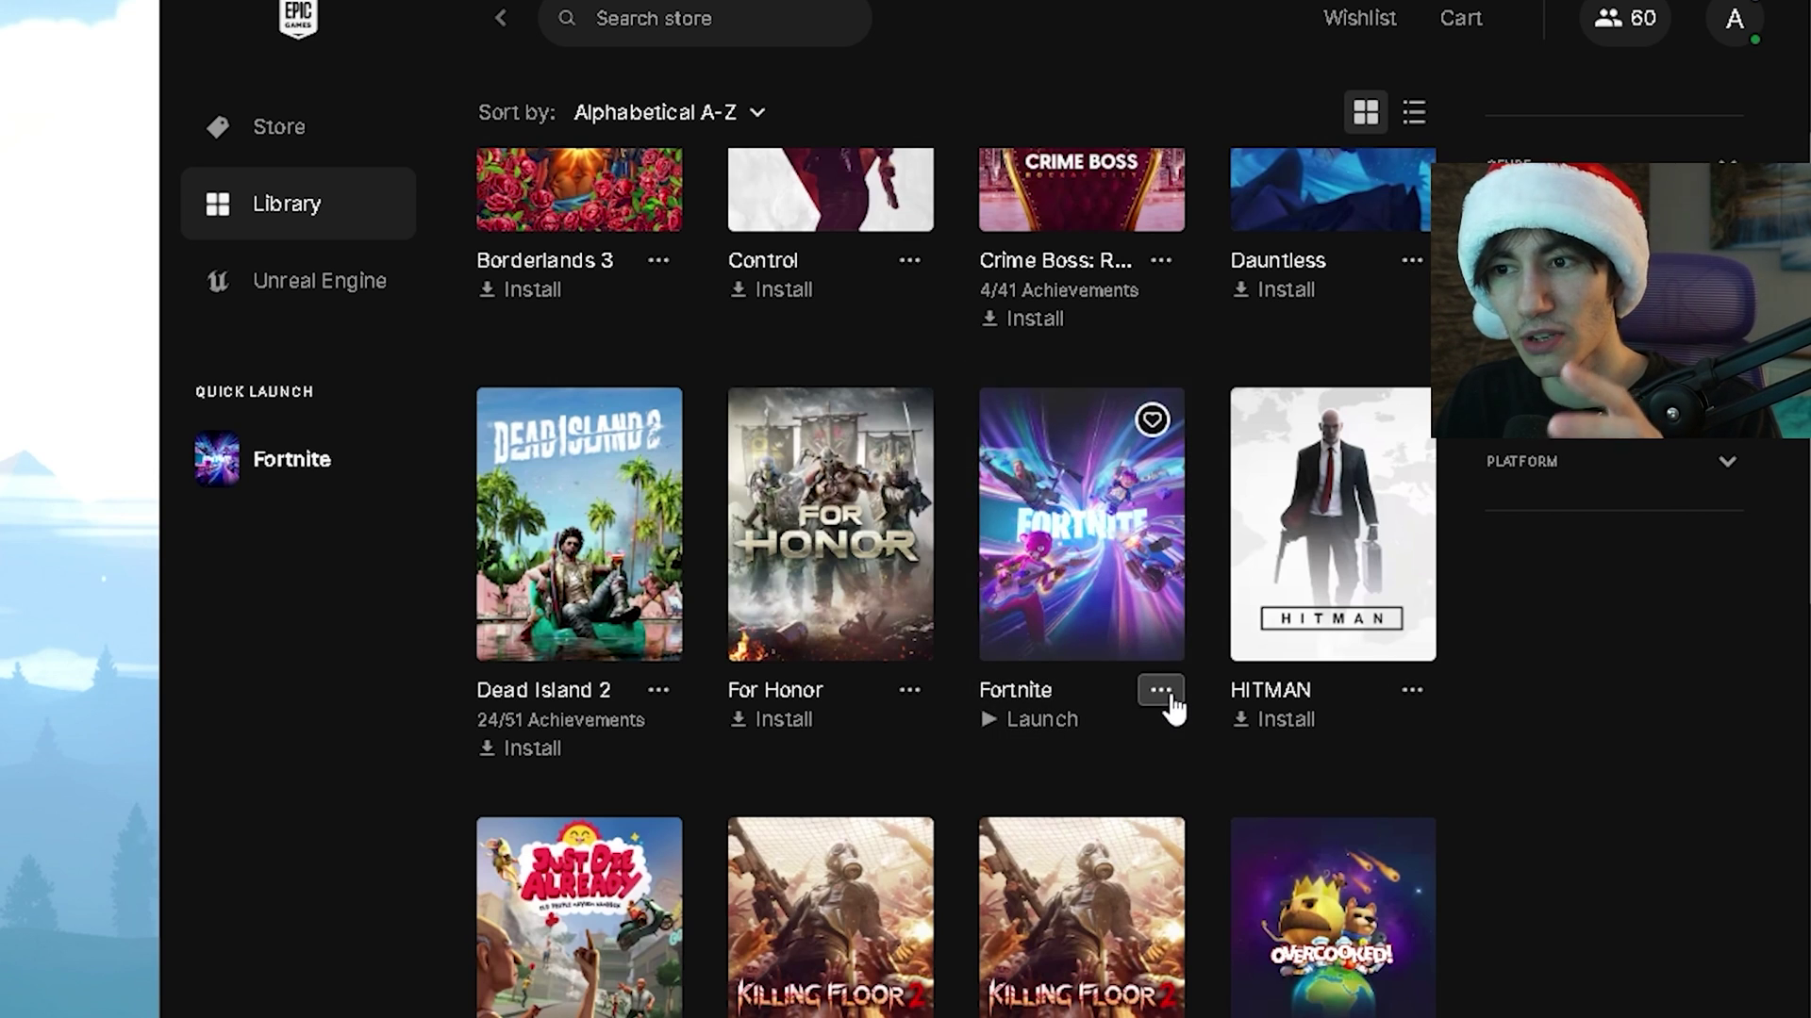
{"action": "left_click", "coordinate": [1161, 694]}
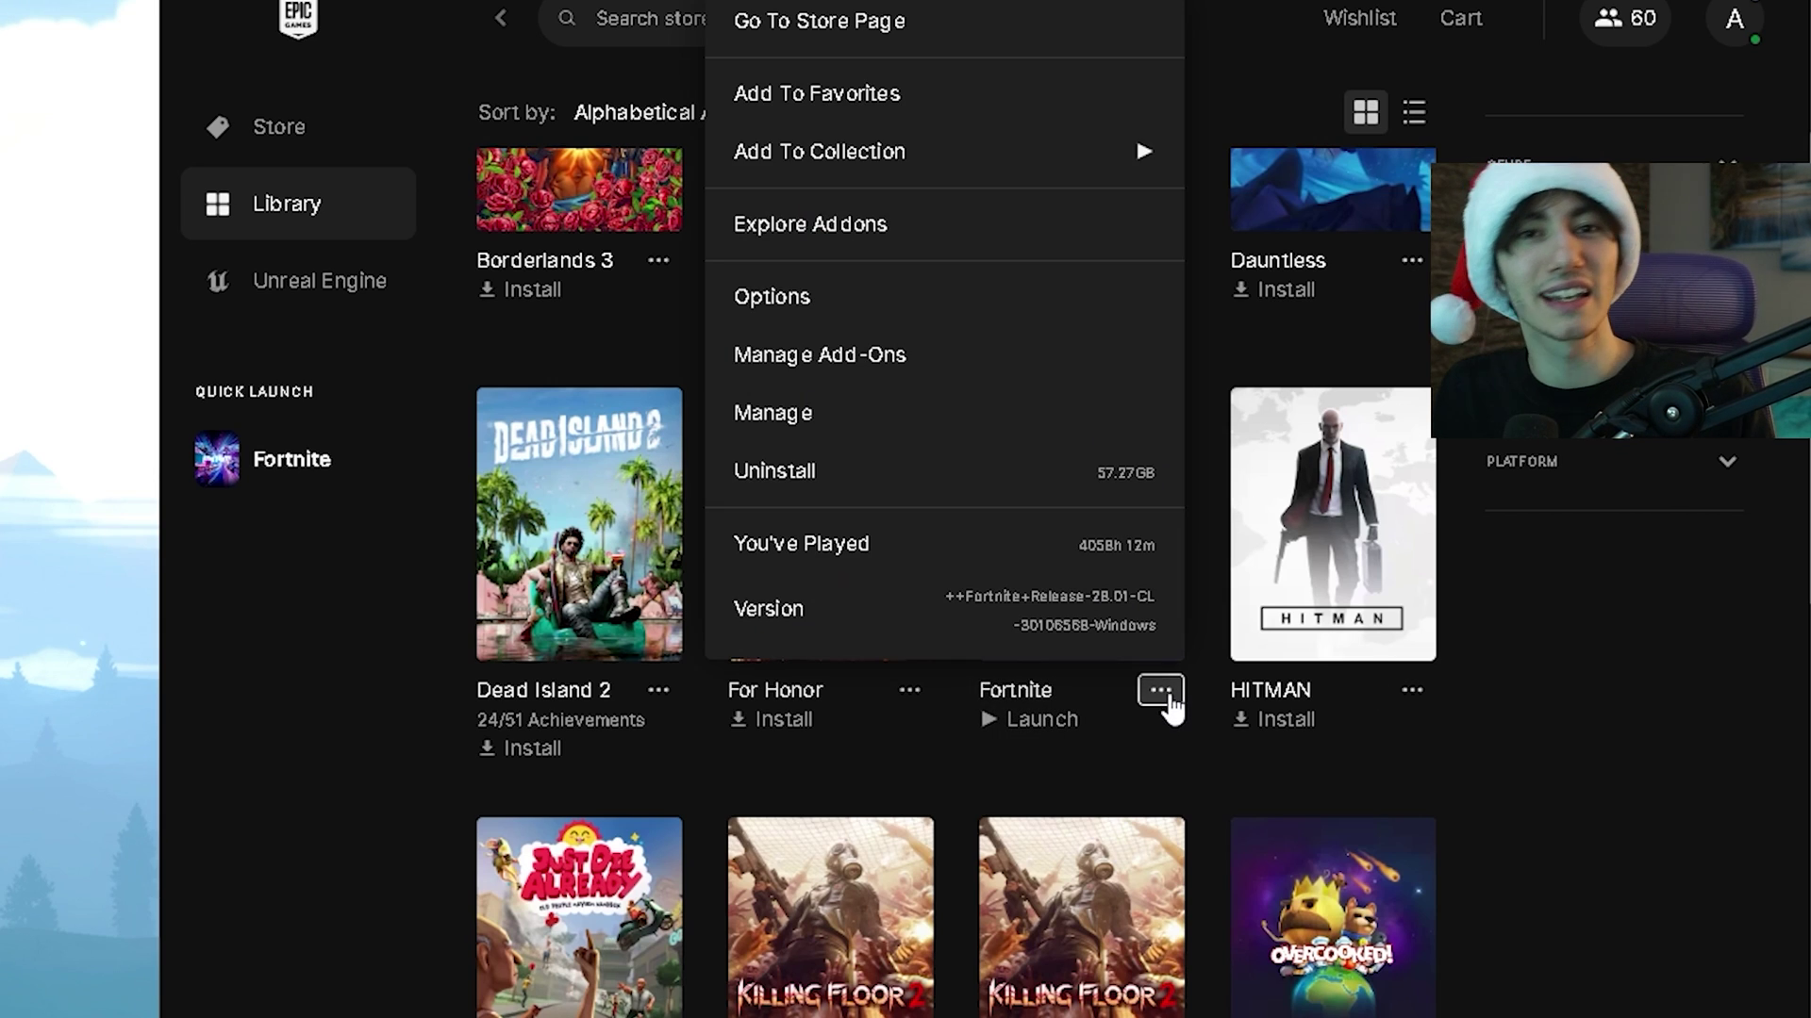
{"action": "left_click", "coordinate": [791, 419]}
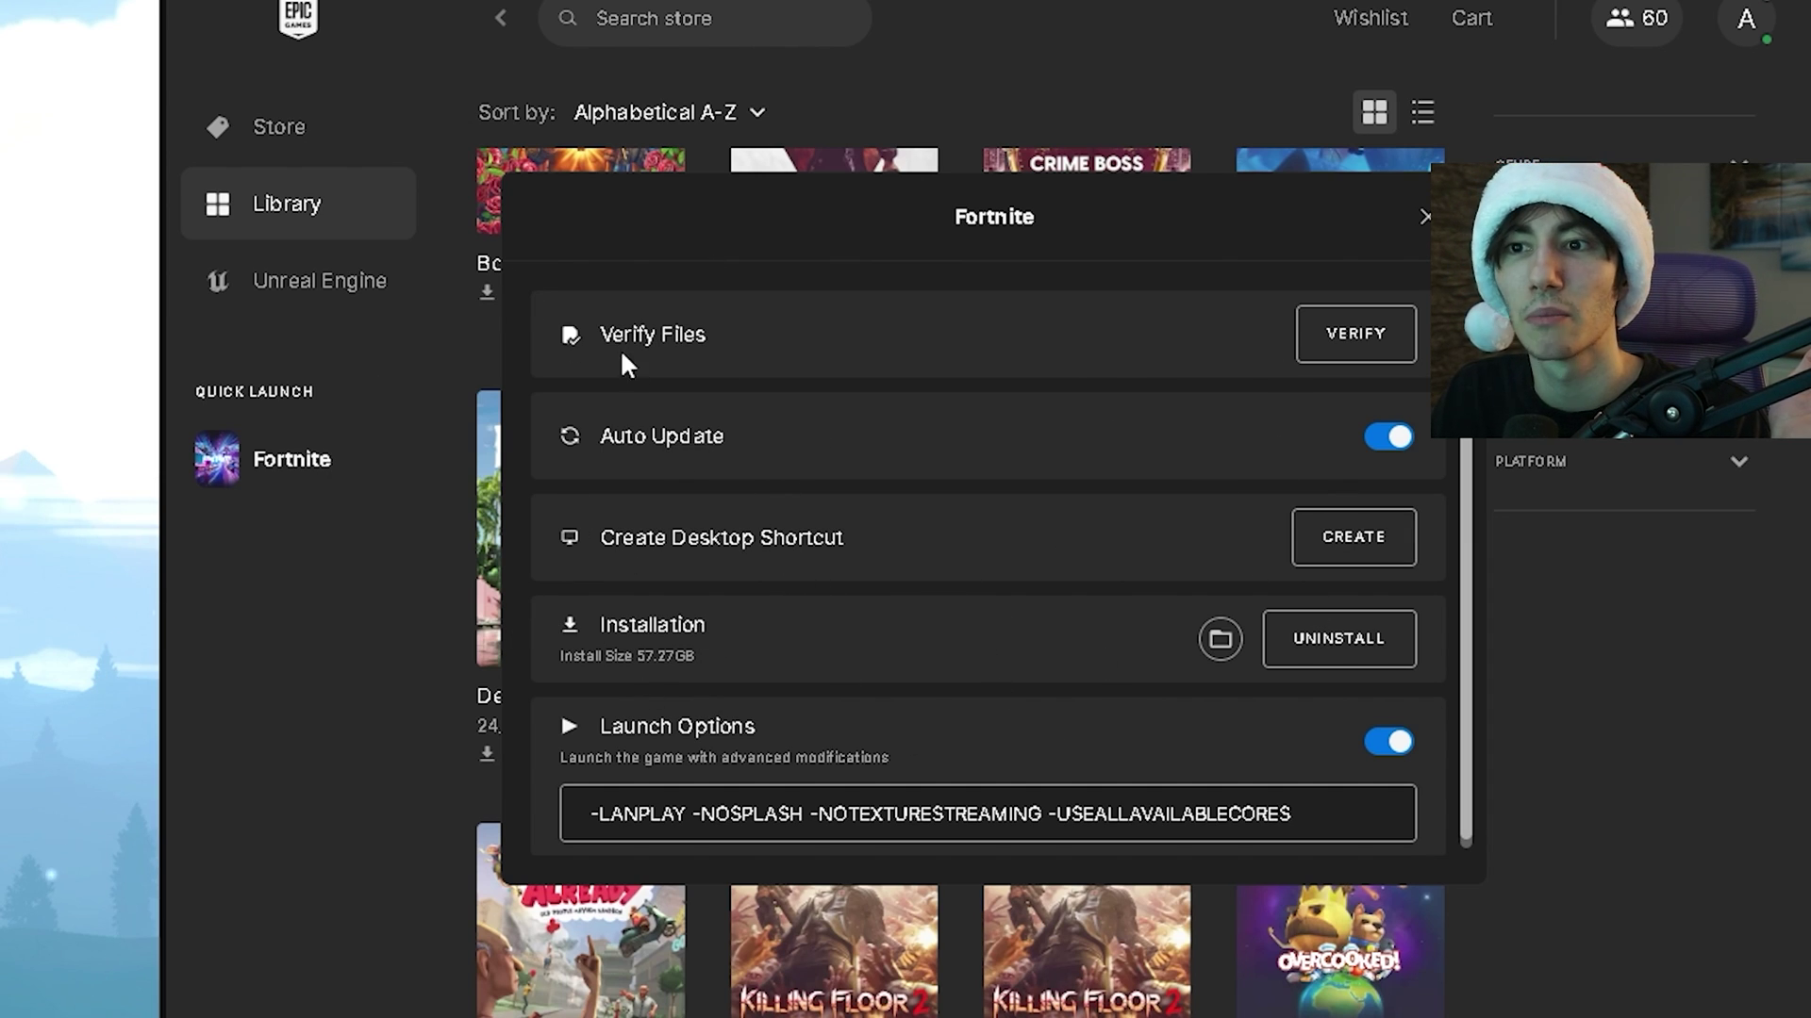
{"action": "left_click", "coordinate": [1337, 345]}
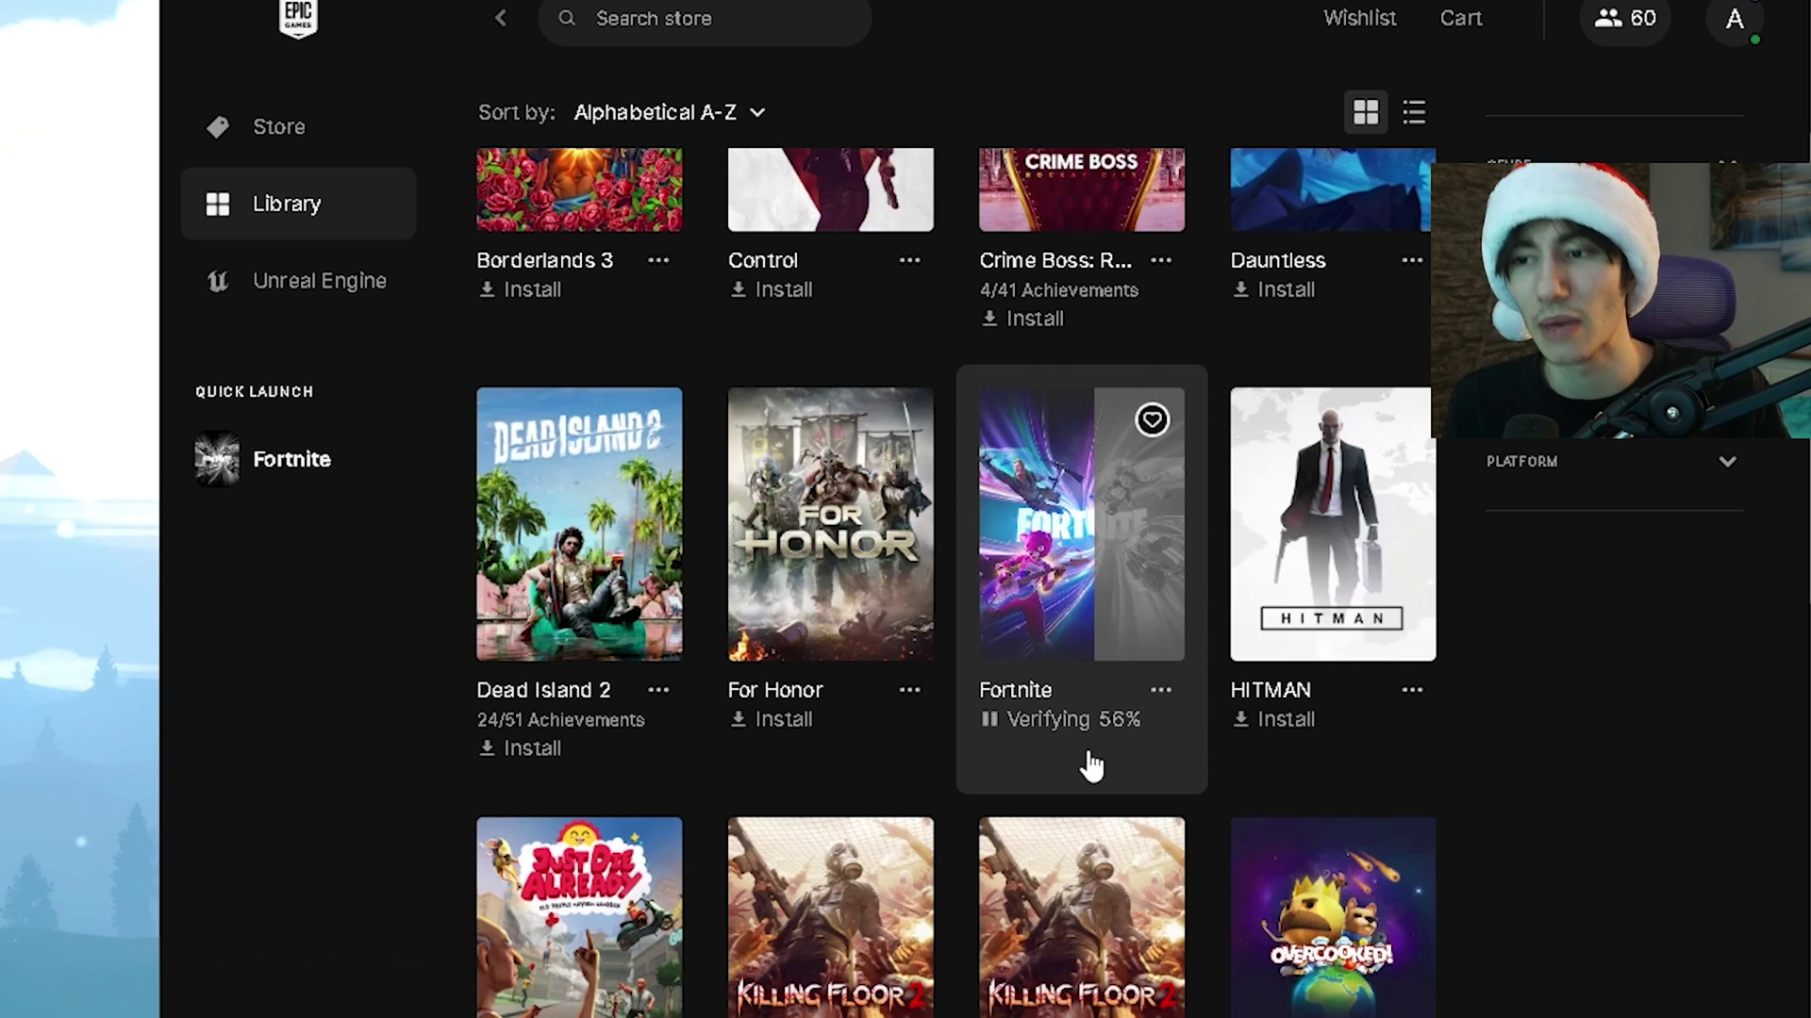
- Open the launcher settings and expand Fortnite's entry among the managed games
{"action": "left_click", "coordinate": [1734, 19]}
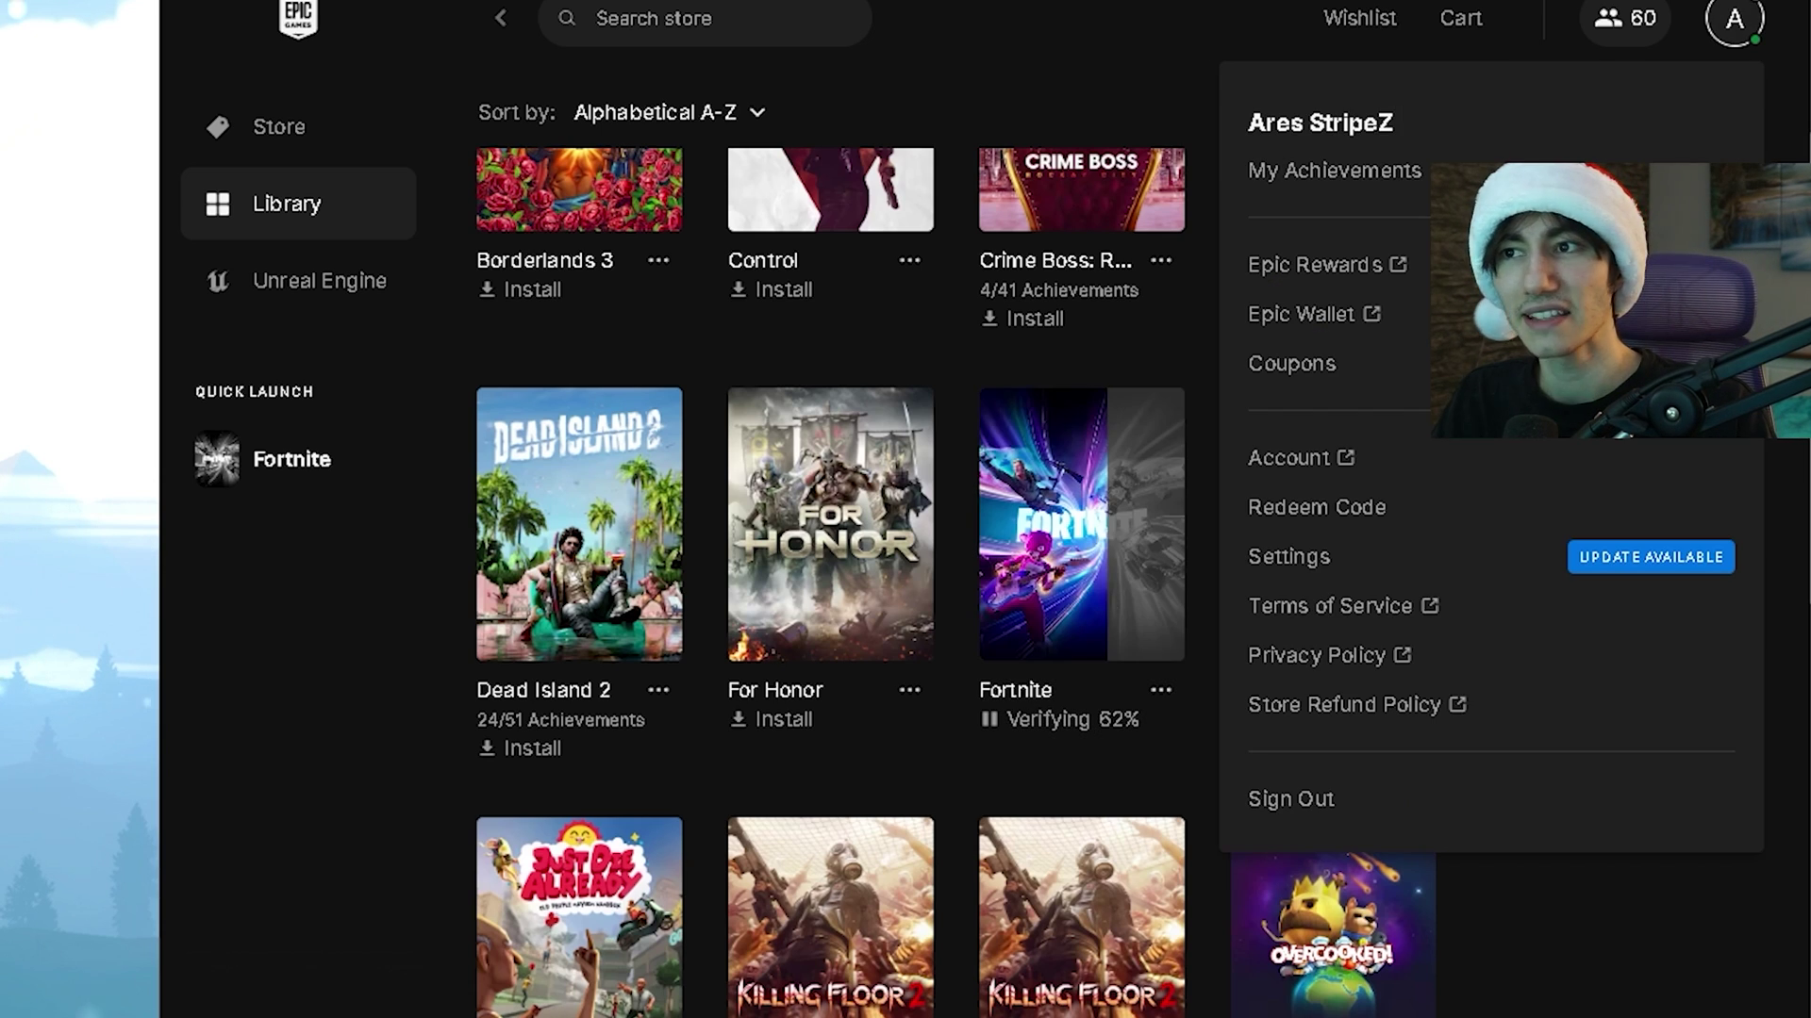
{"action": "left_click", "coordinate": [1307, 559]}
{"action": "scroll", "coordinate": [879, 533], "scroll_direction": "down", "scroll_amount": 15}
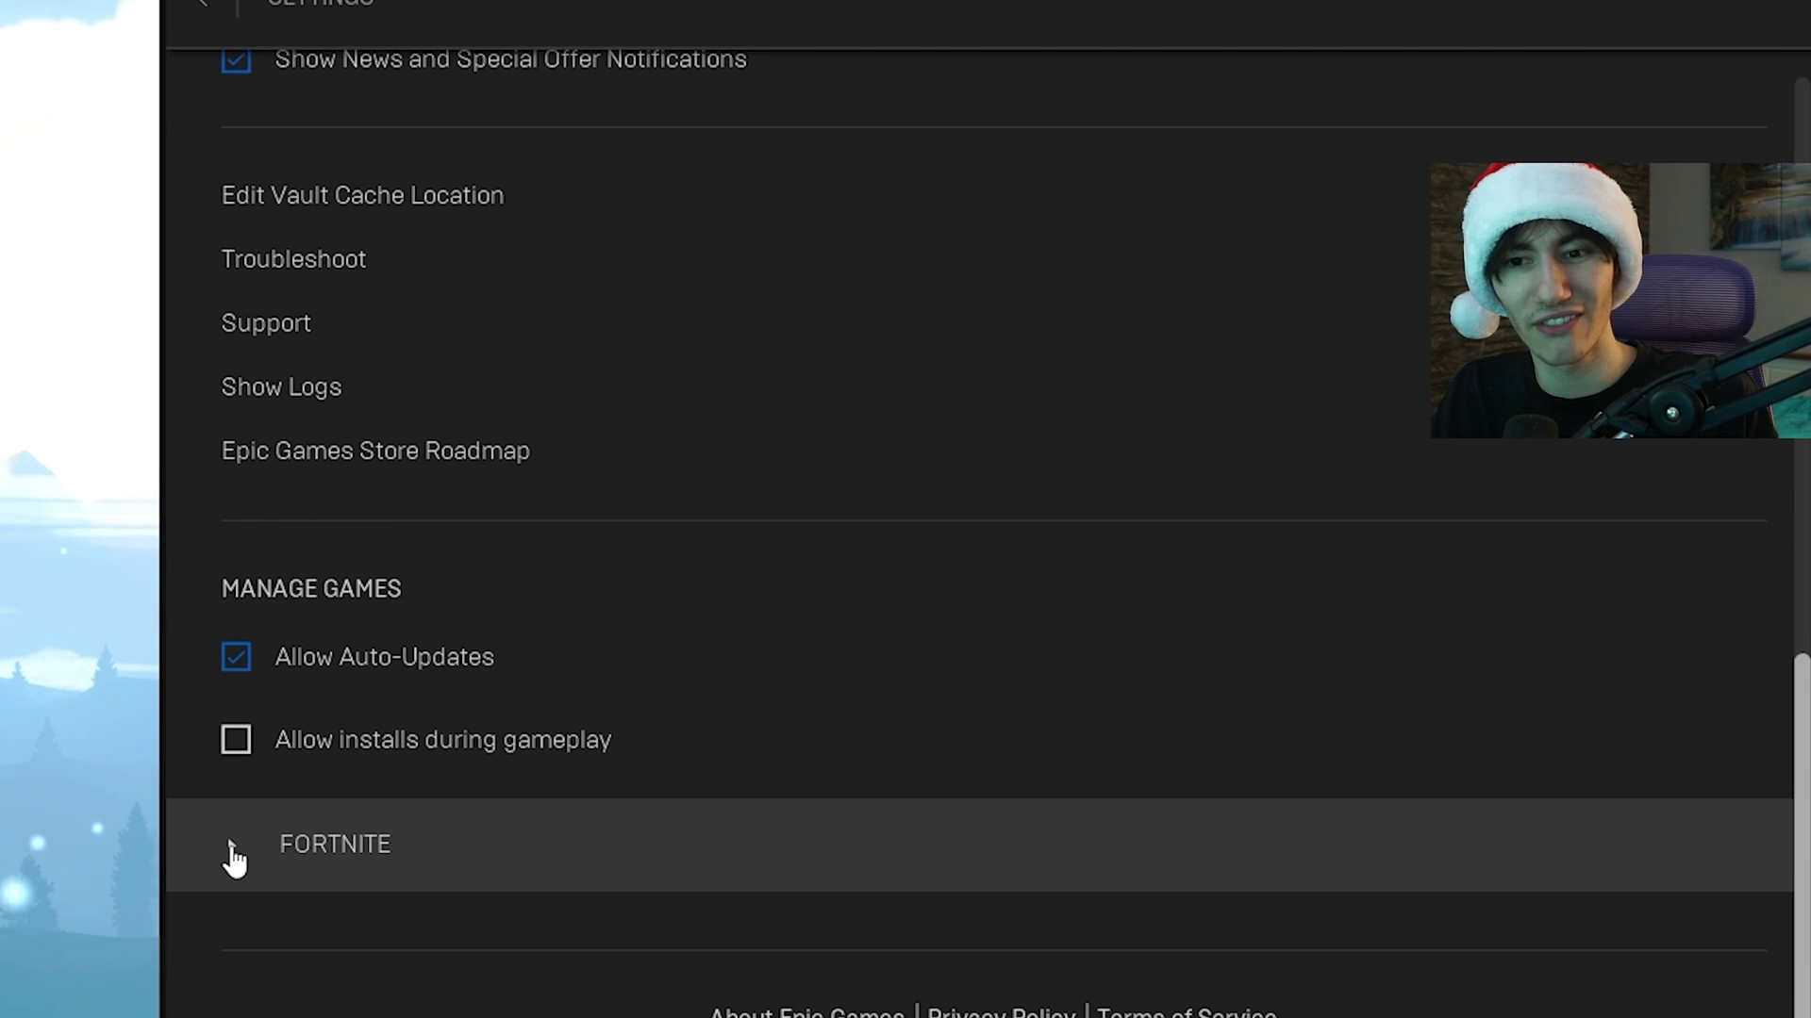
{"action": "left_click", "coordinate": [231, 848]}
{"action": "scroll", "coordinate": [584, 677], "scroll_direction": "down", "scroll_amount": 3}
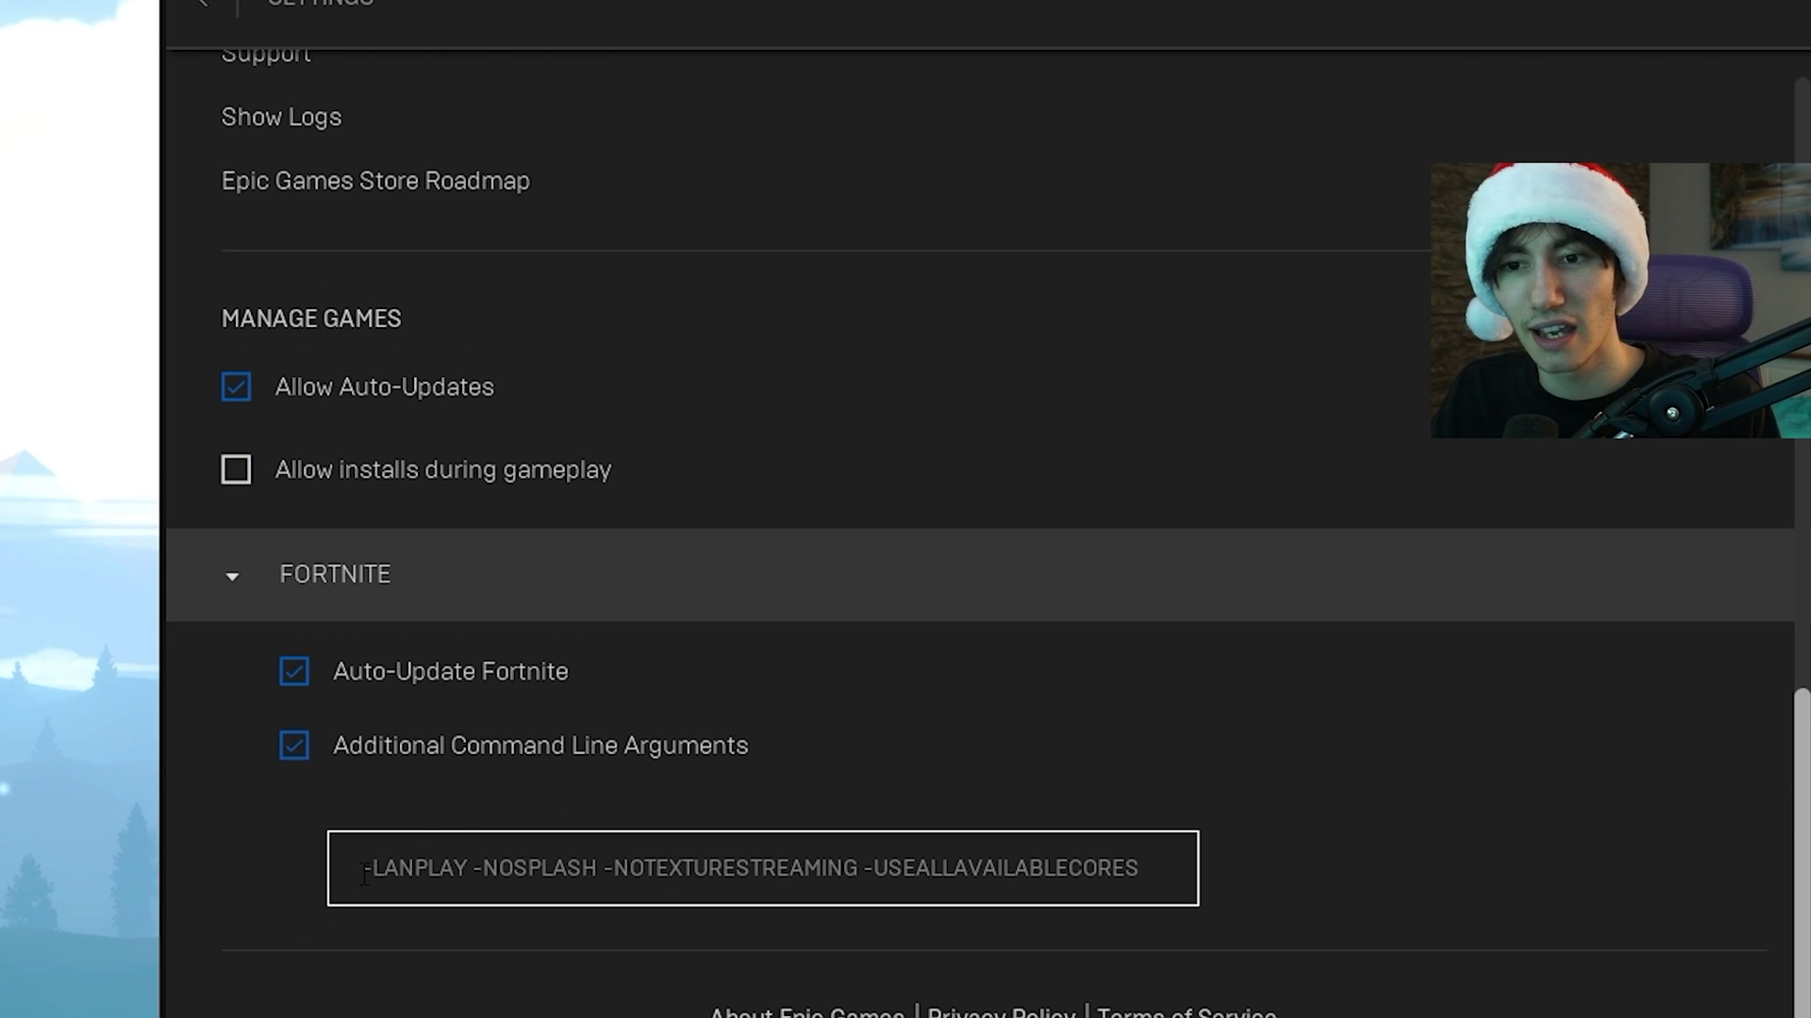
- Examine Fortnite's additional command line arguments, particularly -USEALLAVAILABLECORES, and return to the library
{"action": "left_click_drag", "start_coordinate": [365, 875], "coordinate": [1146, 872]}
{"action": "left_click", "coordinate": [1163, 871]}
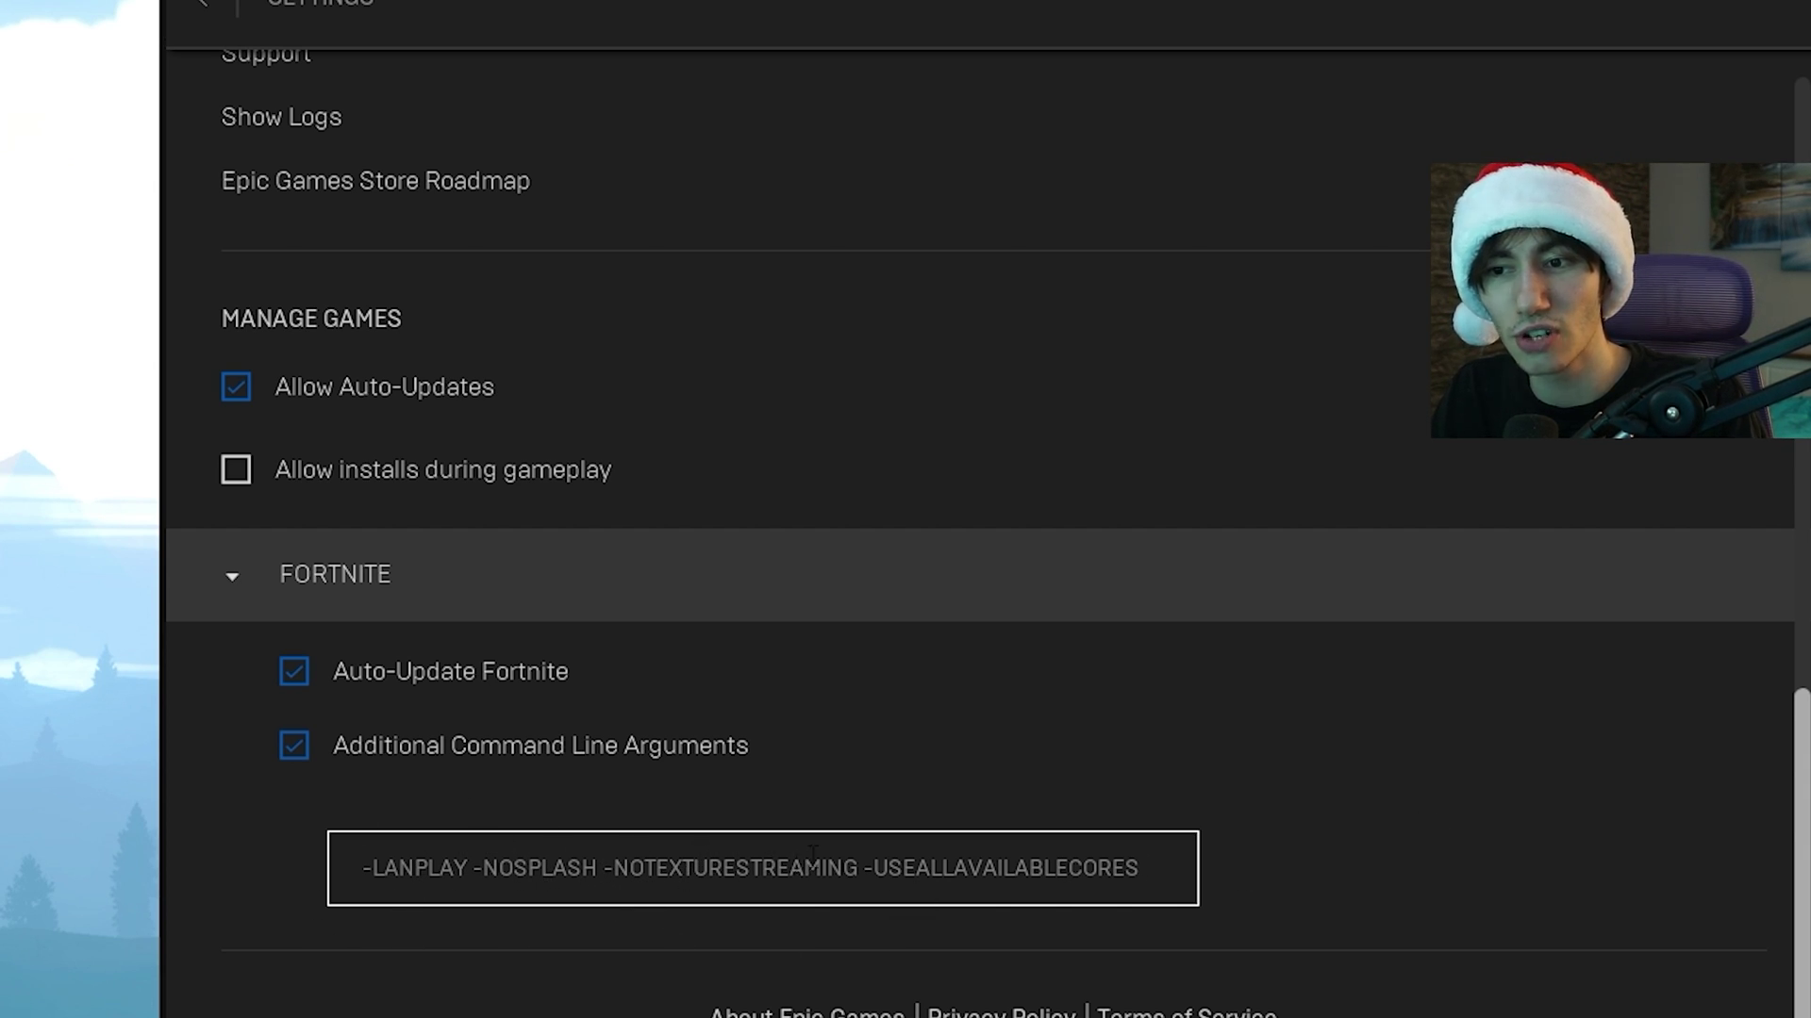
{"action": "left_click_drag", "start_coordinate": [868, 872], "coordinate": [1241, 841]}
{"action": "left_click", "coordinate": [1155, 869]}
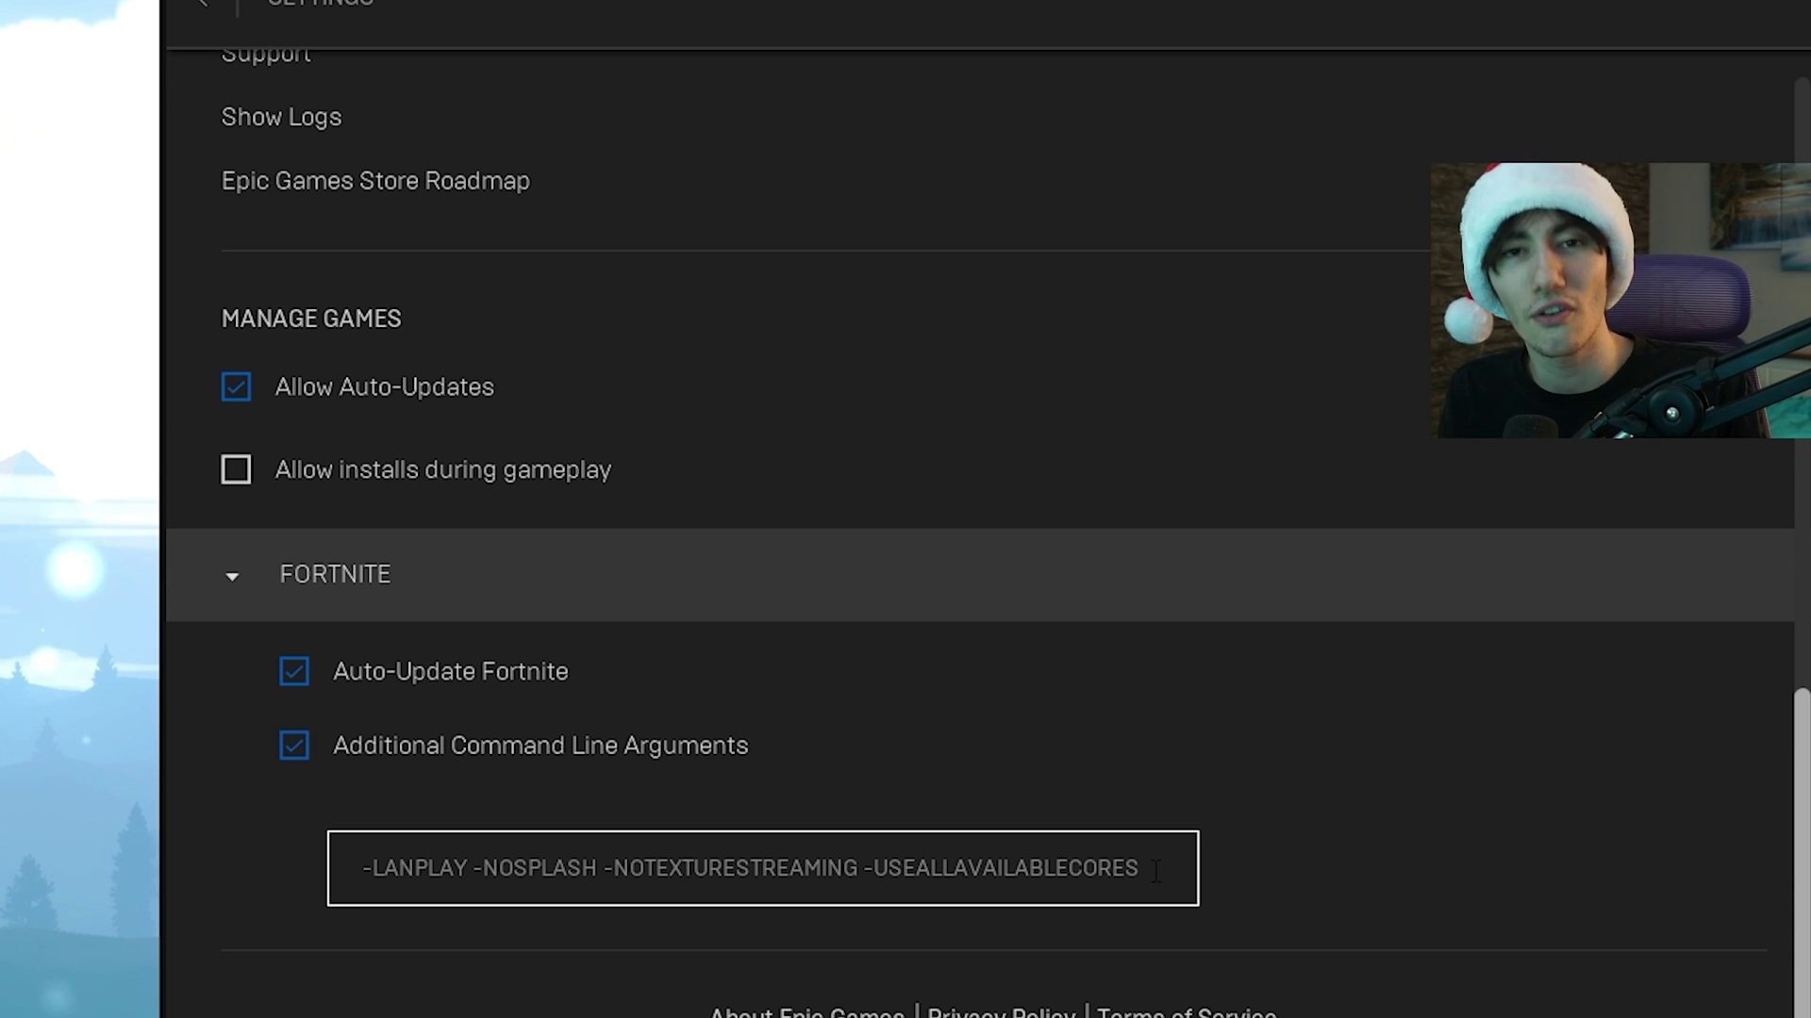
{"action": "left_click", "coordinate": [234, 582]}
{"action": "left_click", "coordinate": [205, 3]}
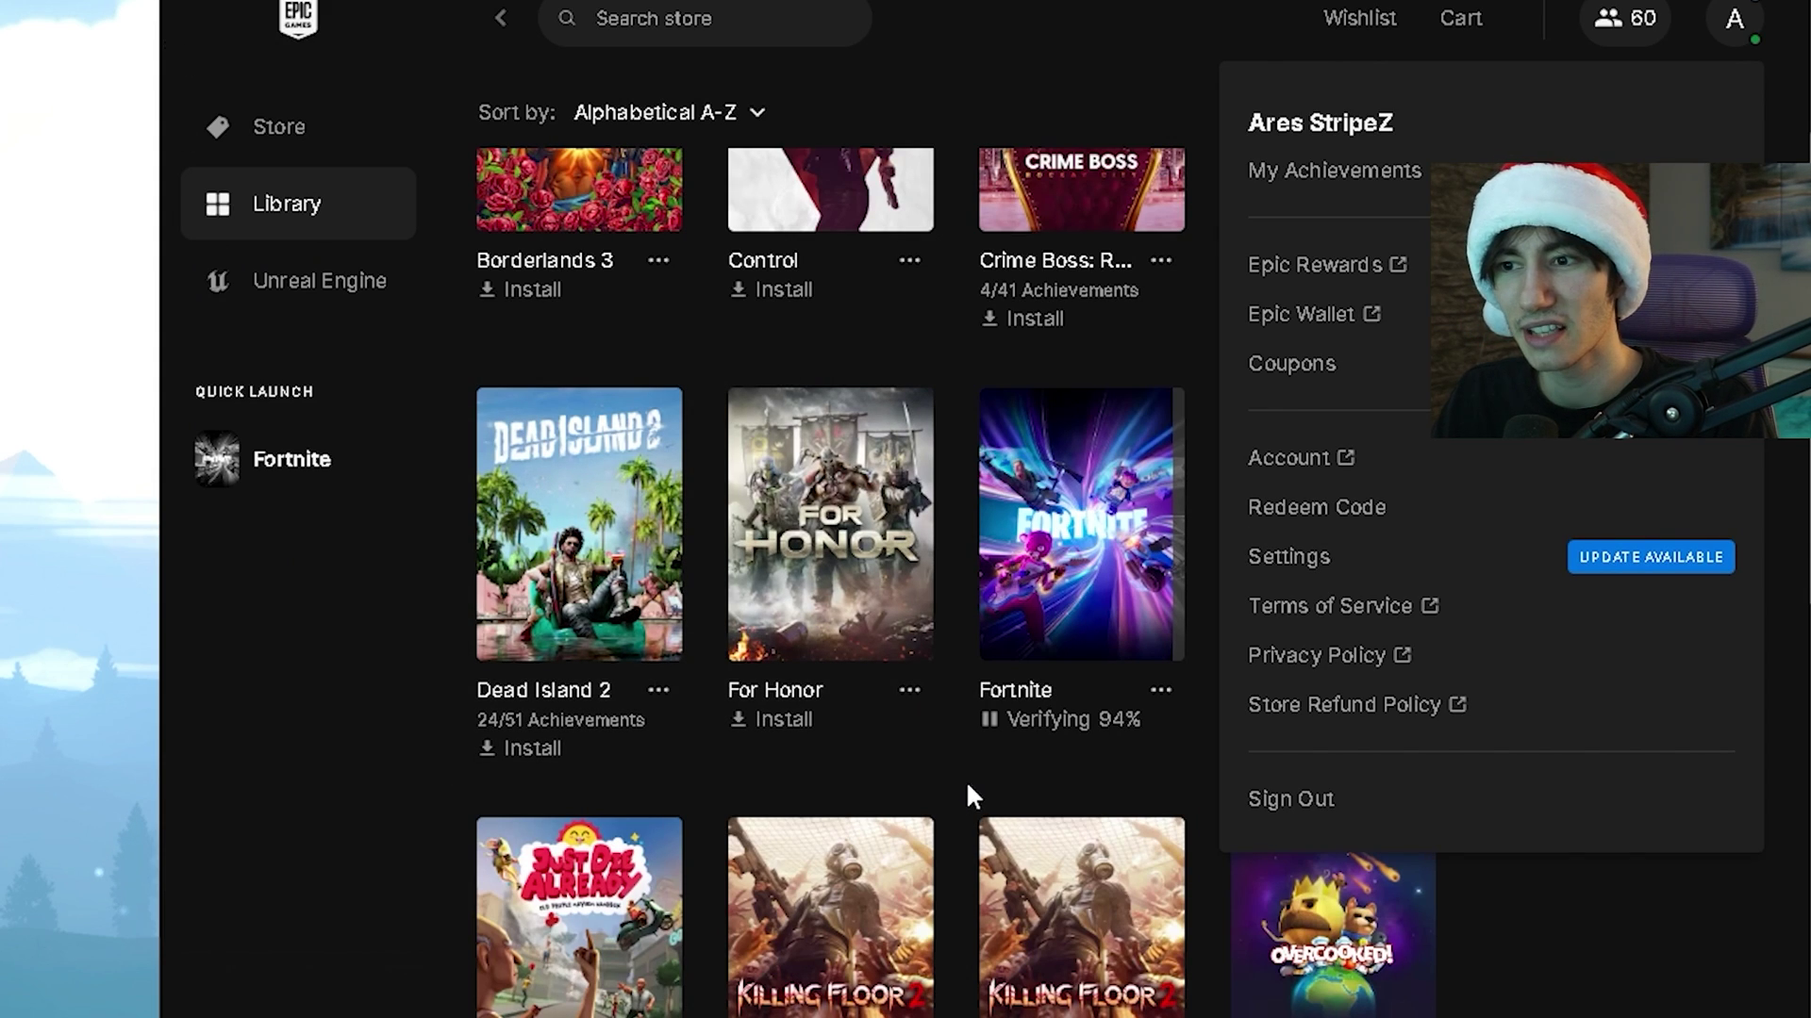
{"action": "left_click", "coordinate": [971, 797]}
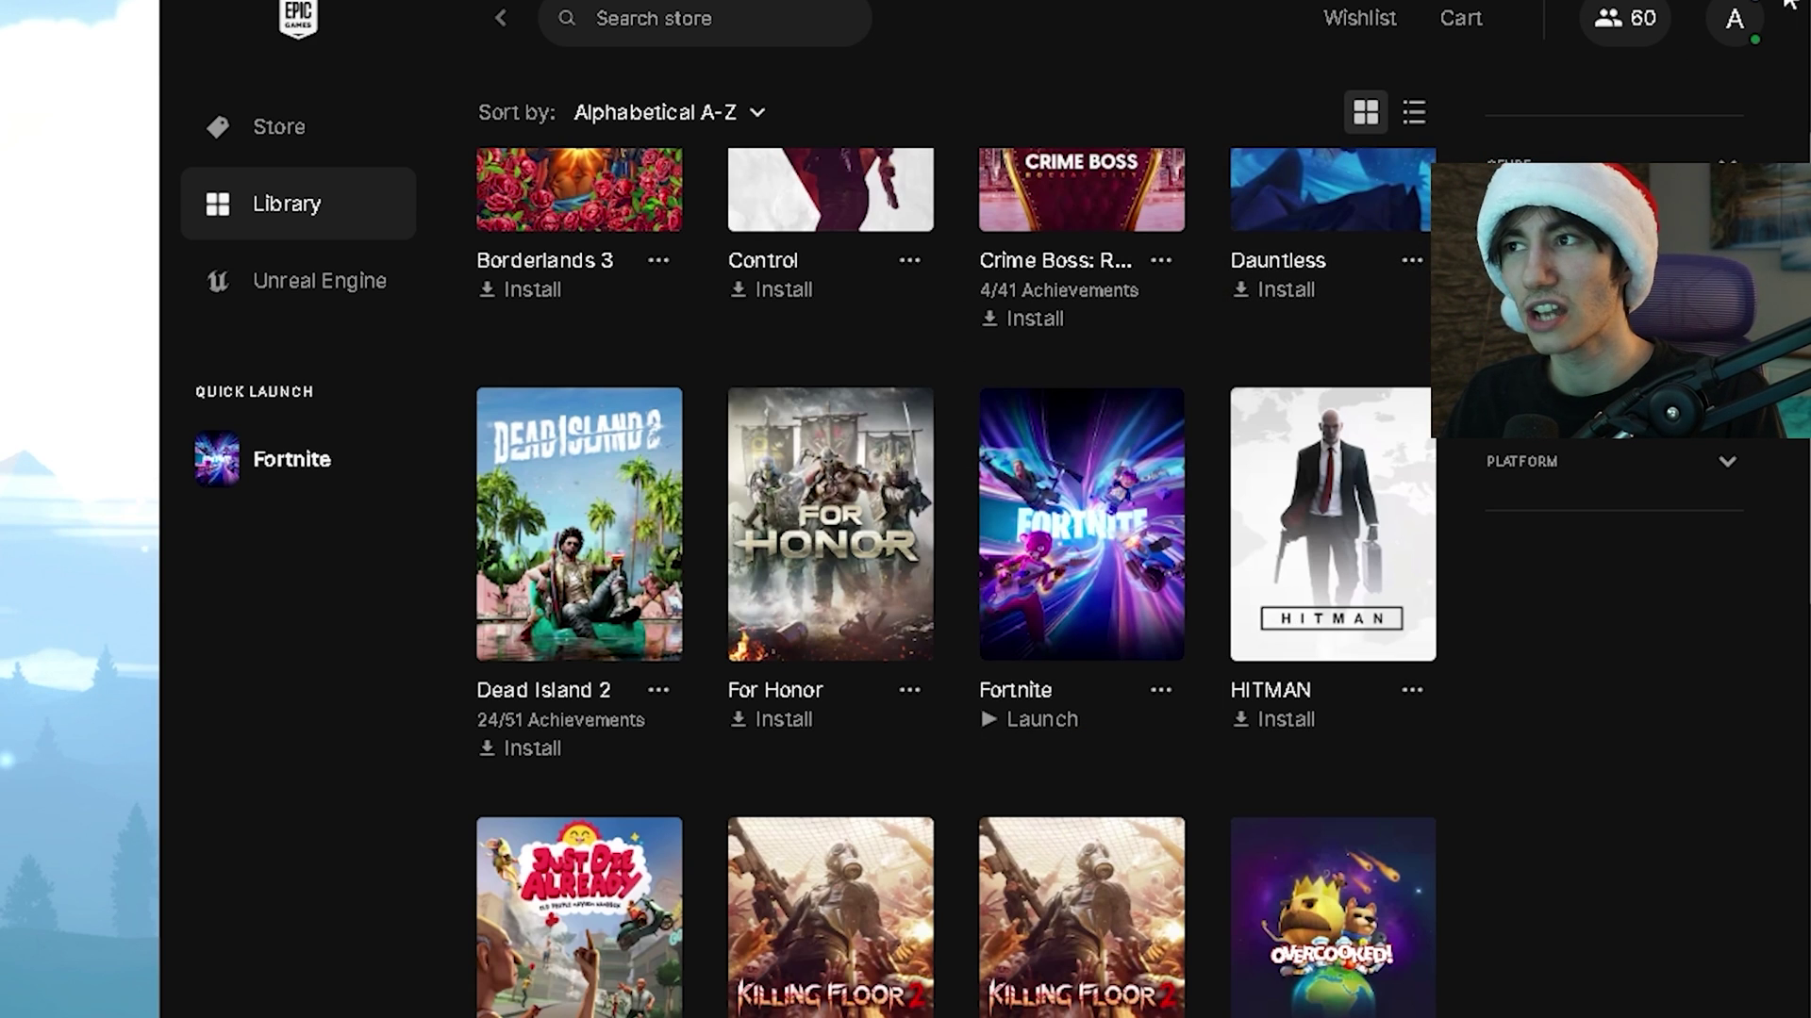
- Put the launcher away and open the Windows %temp% folder in File Explorer
{"action": "left_click", "coordinate": [1669, 28]}
{"action": "key", "text": "super"}
{"action": "type", "text": "%temp%"}
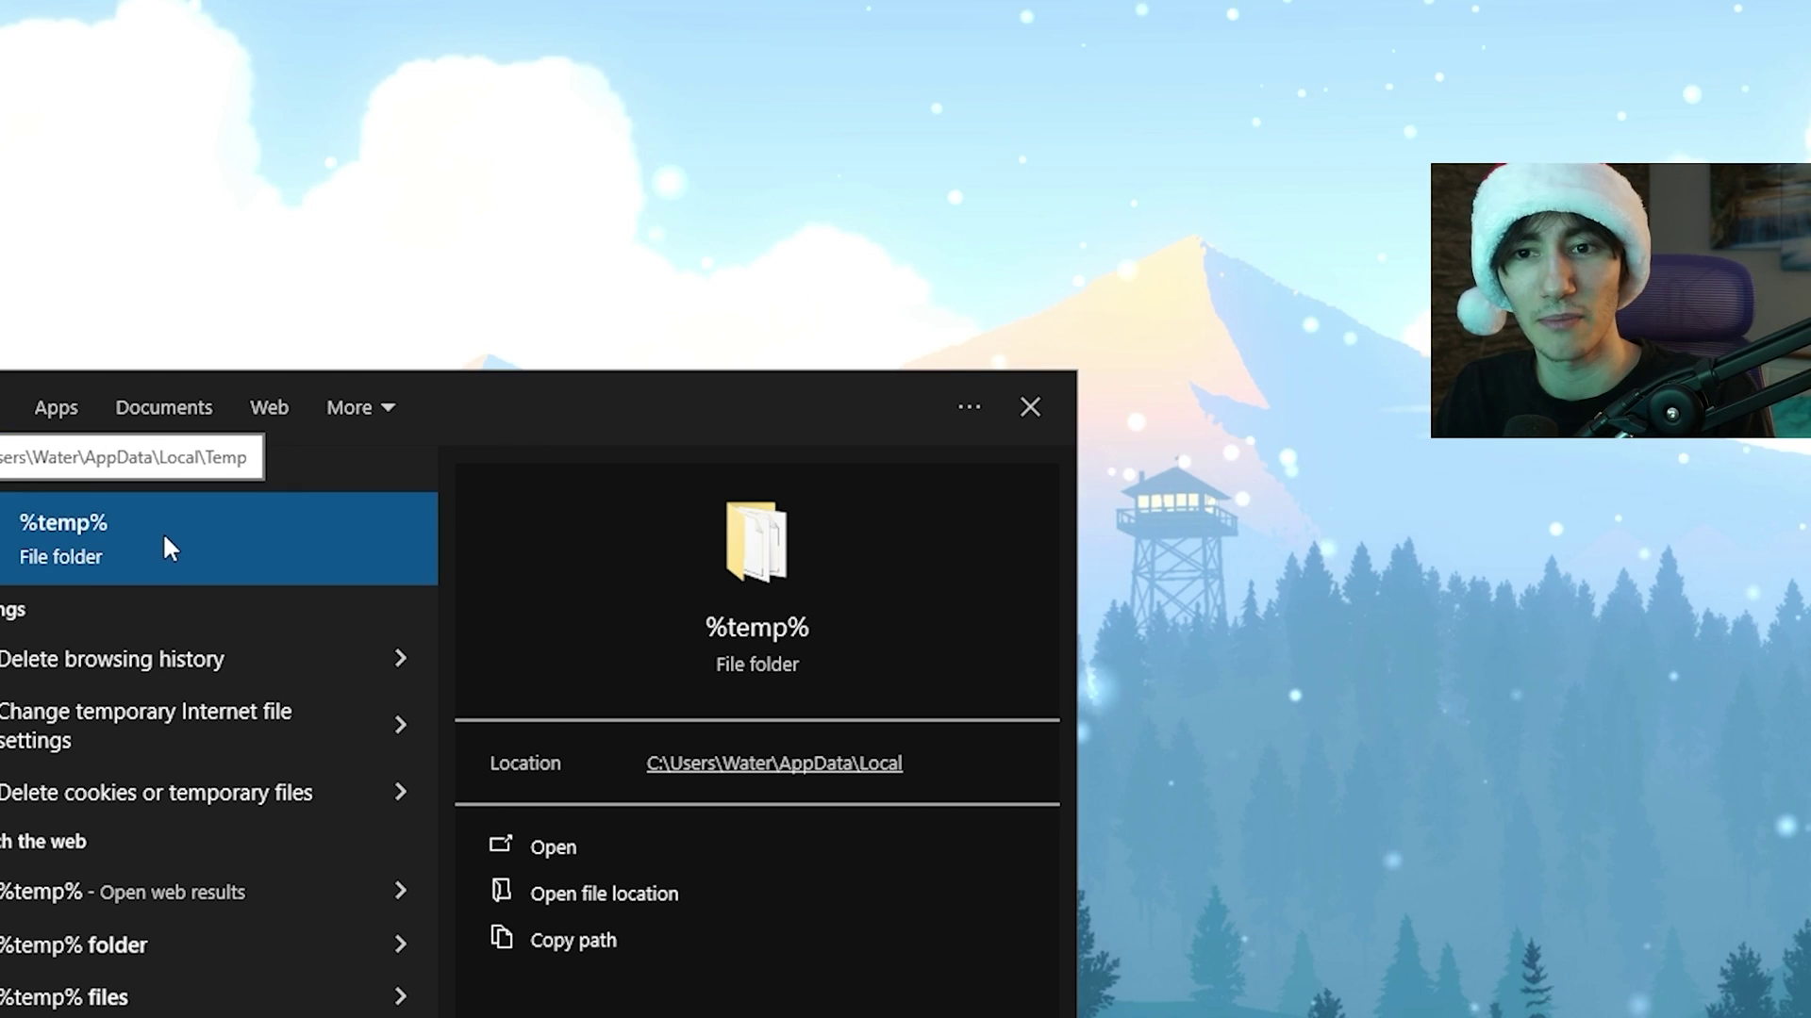
{"action": "left_click", "coordinate": [161, 532]}
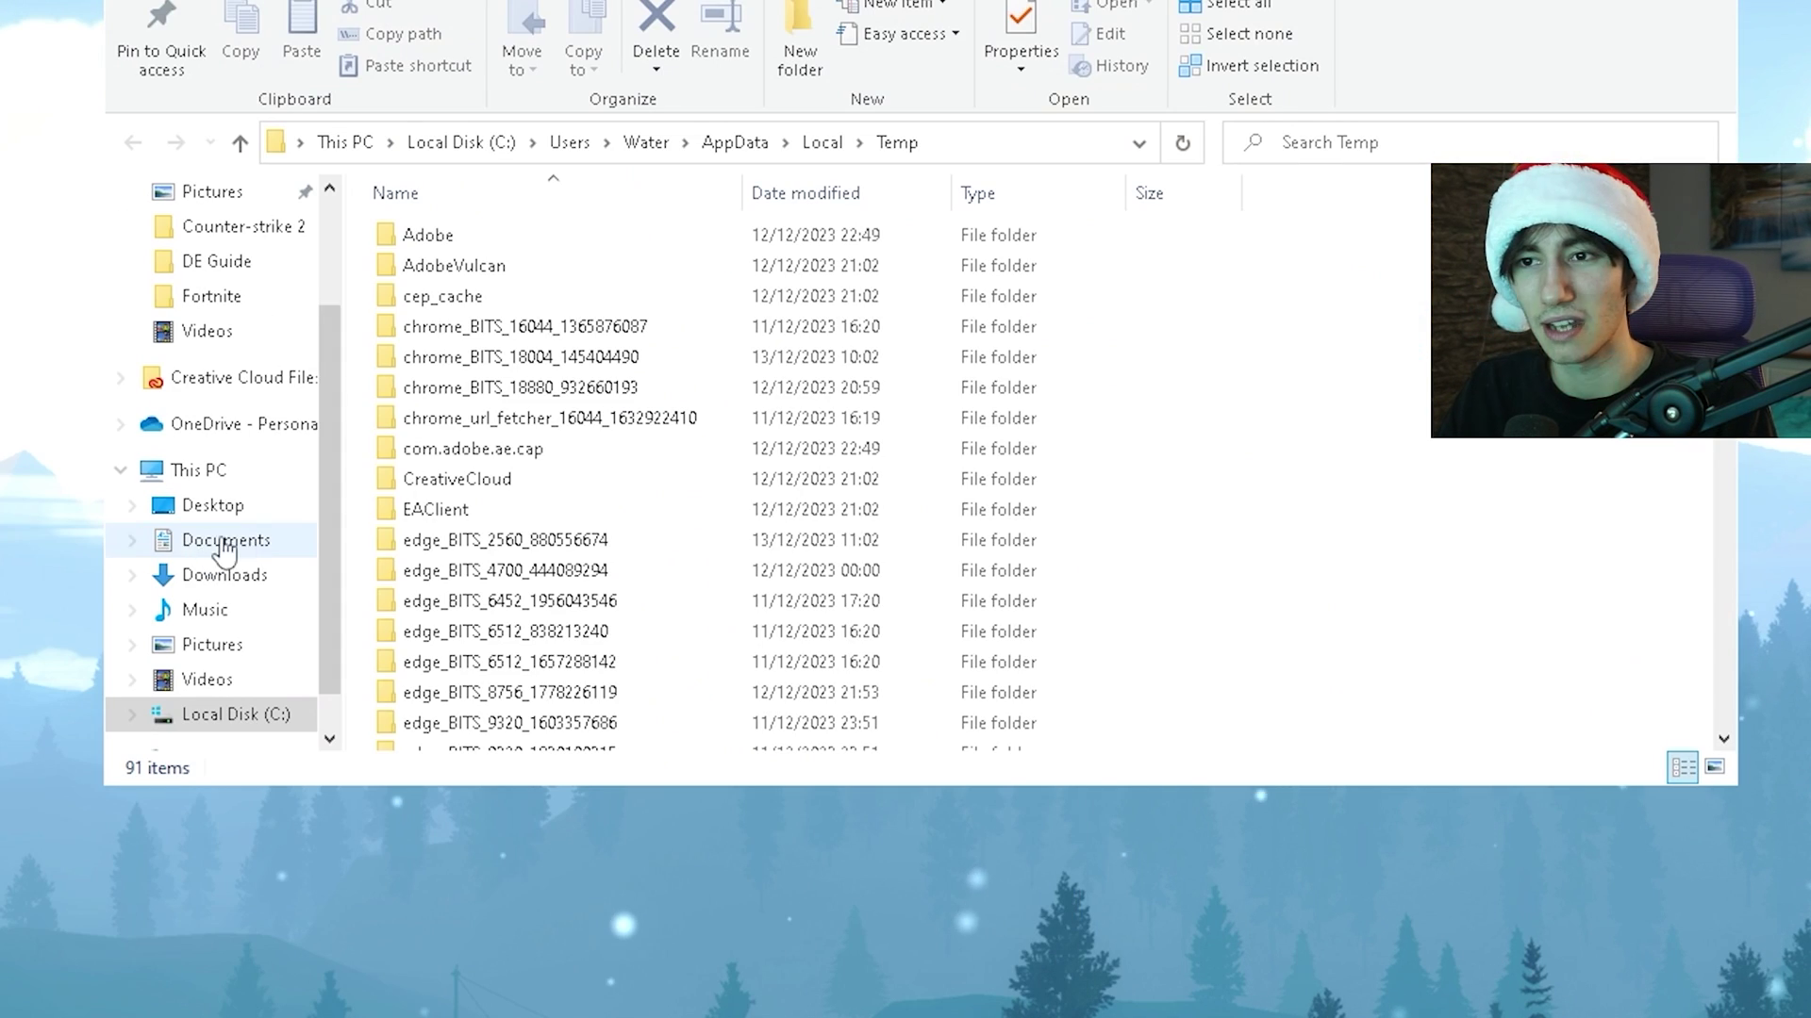
- Go up to the Local folder and open FortniteGame\Saved\Config\WindowsClient
{"action": "left_click", "coordinate": [826, 144]}
{"action": "key", "text": "f"}
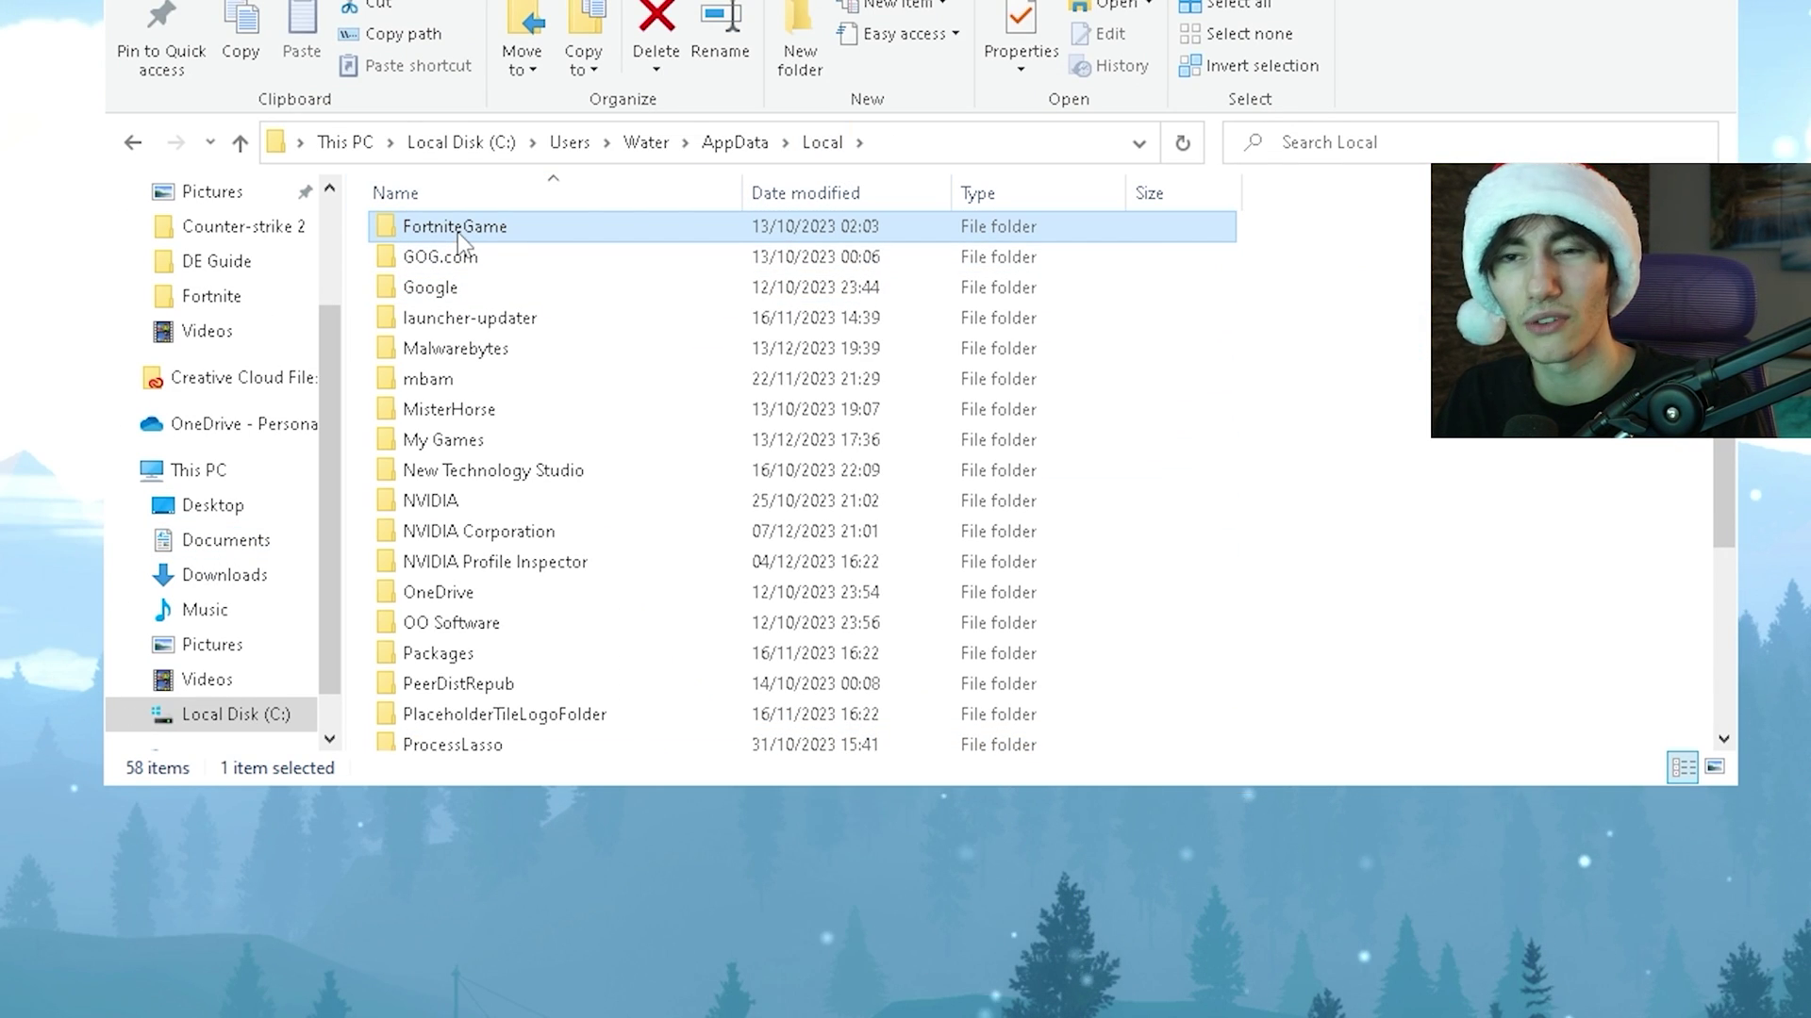
{"action": "double_click", "coordinate": [457, 232]}
{"action": "double_click", "coordinate": [465, 245]}
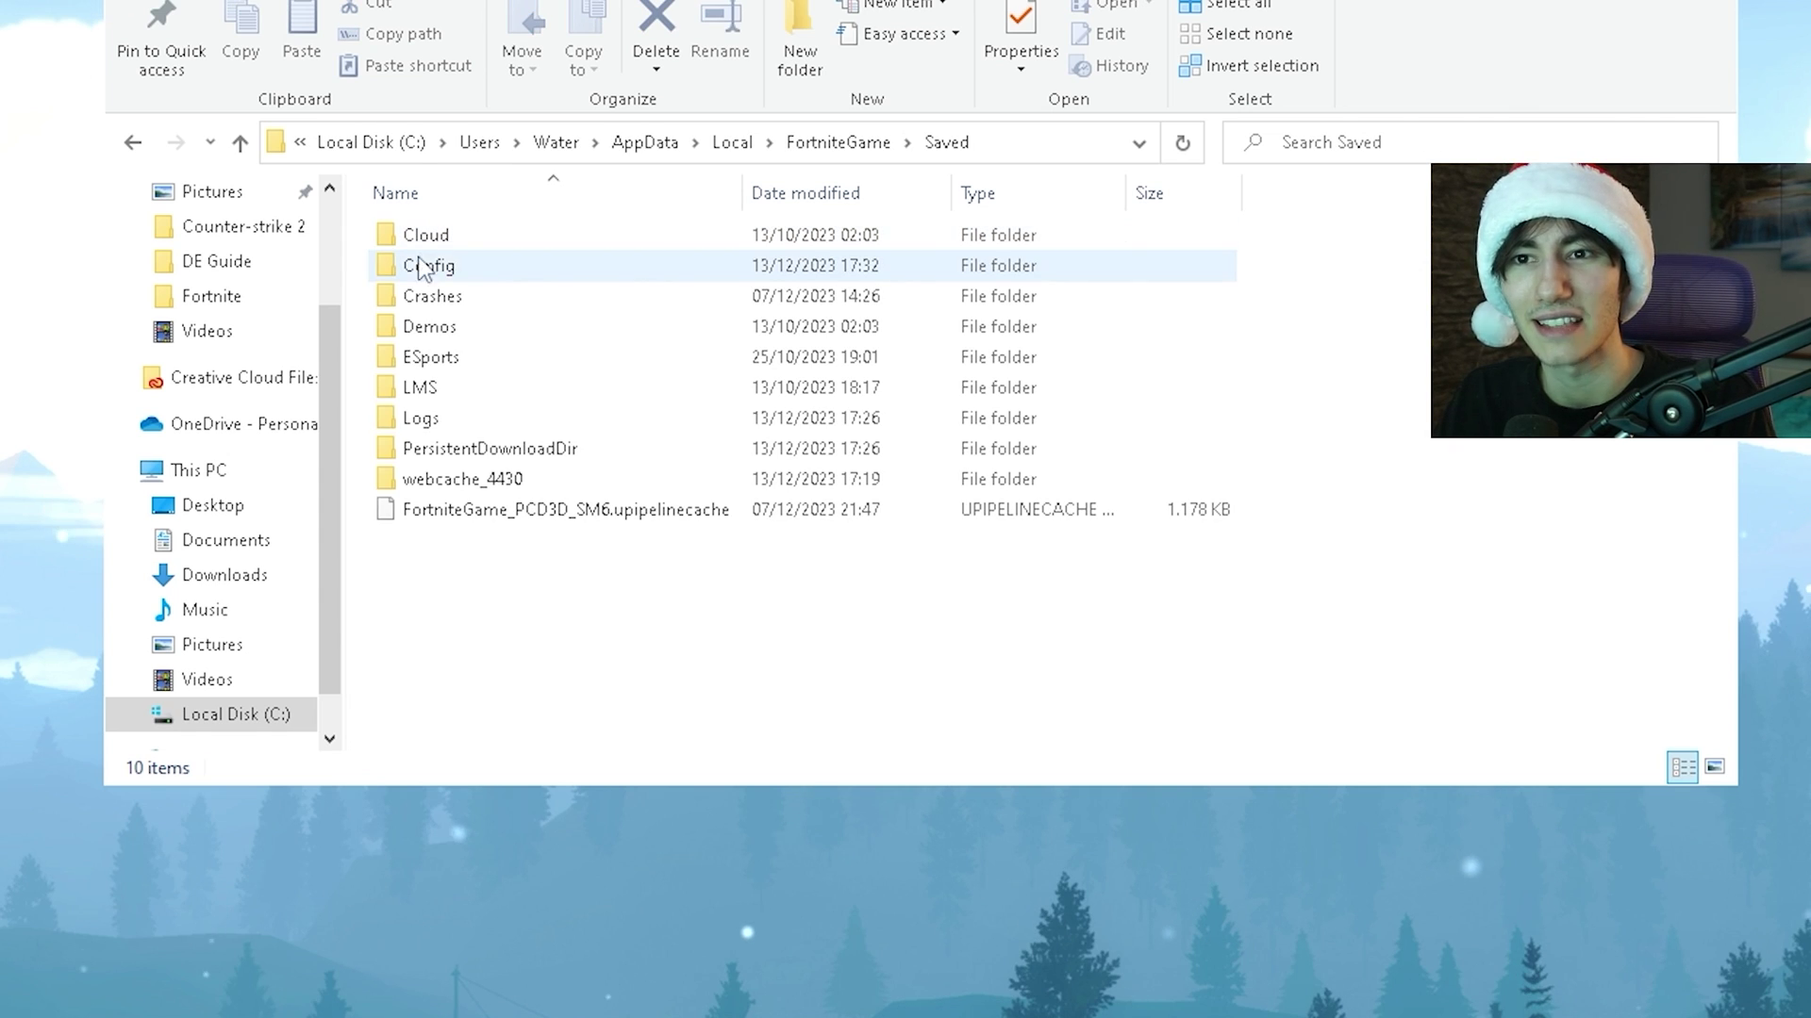
{"action": "double_click", "coordinate": [453, 265]}
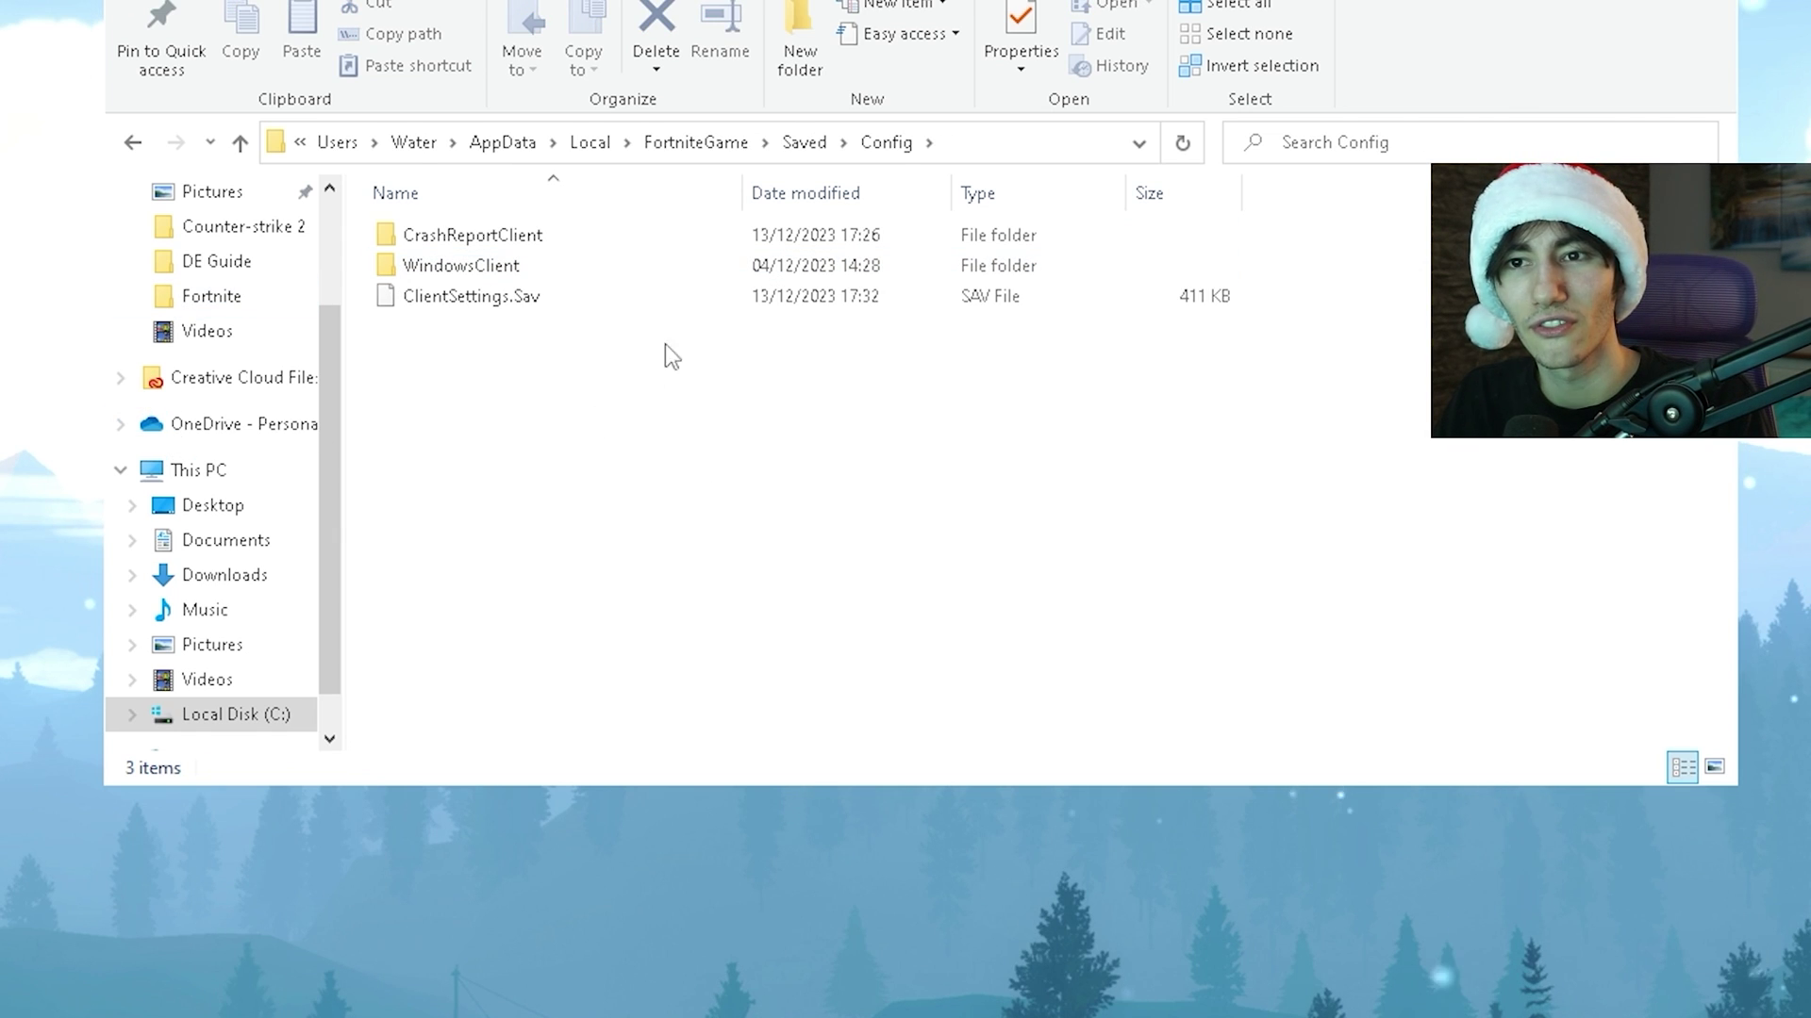
{"action": "double_click", "coordinate": [468, 268]}
- Delete the GameUserSettings.ini file from the WindowsClient folder
{"action": "left_click_drag", "start_coordinate": [699, 368], "coordinate": [604, 247]}
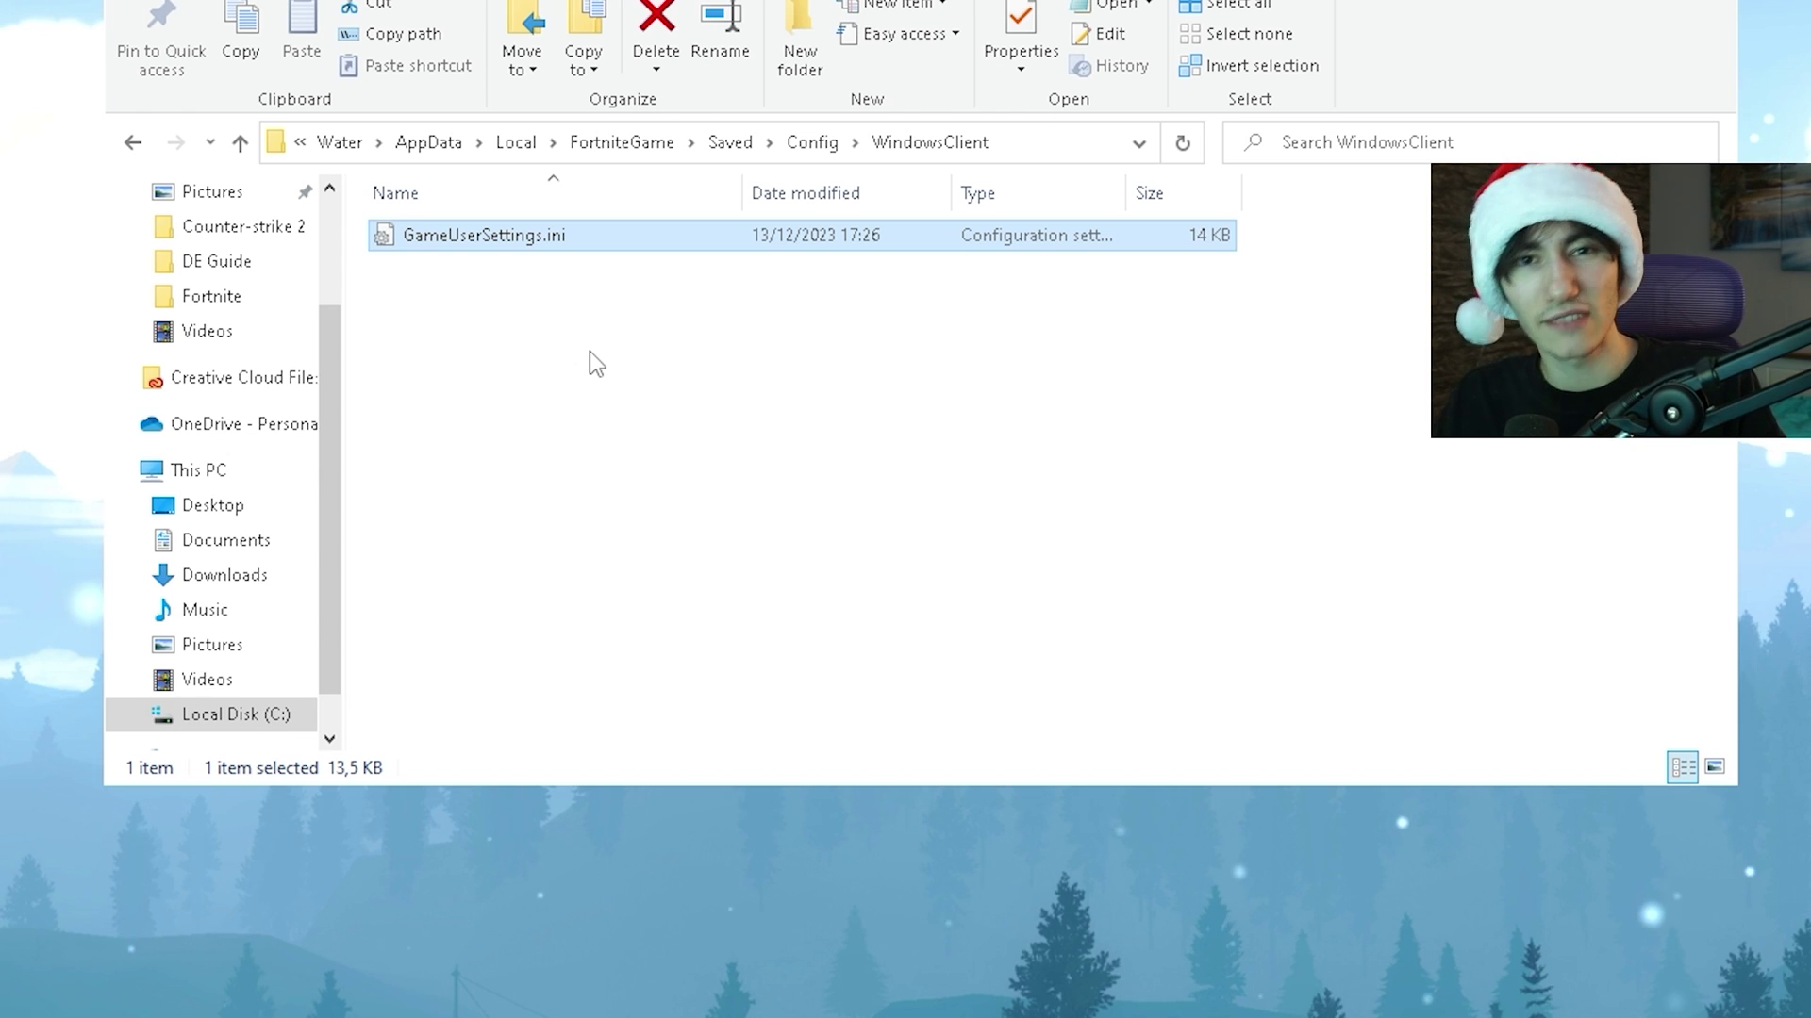
{"action": "right_click", "coordinate": [460, 242]}
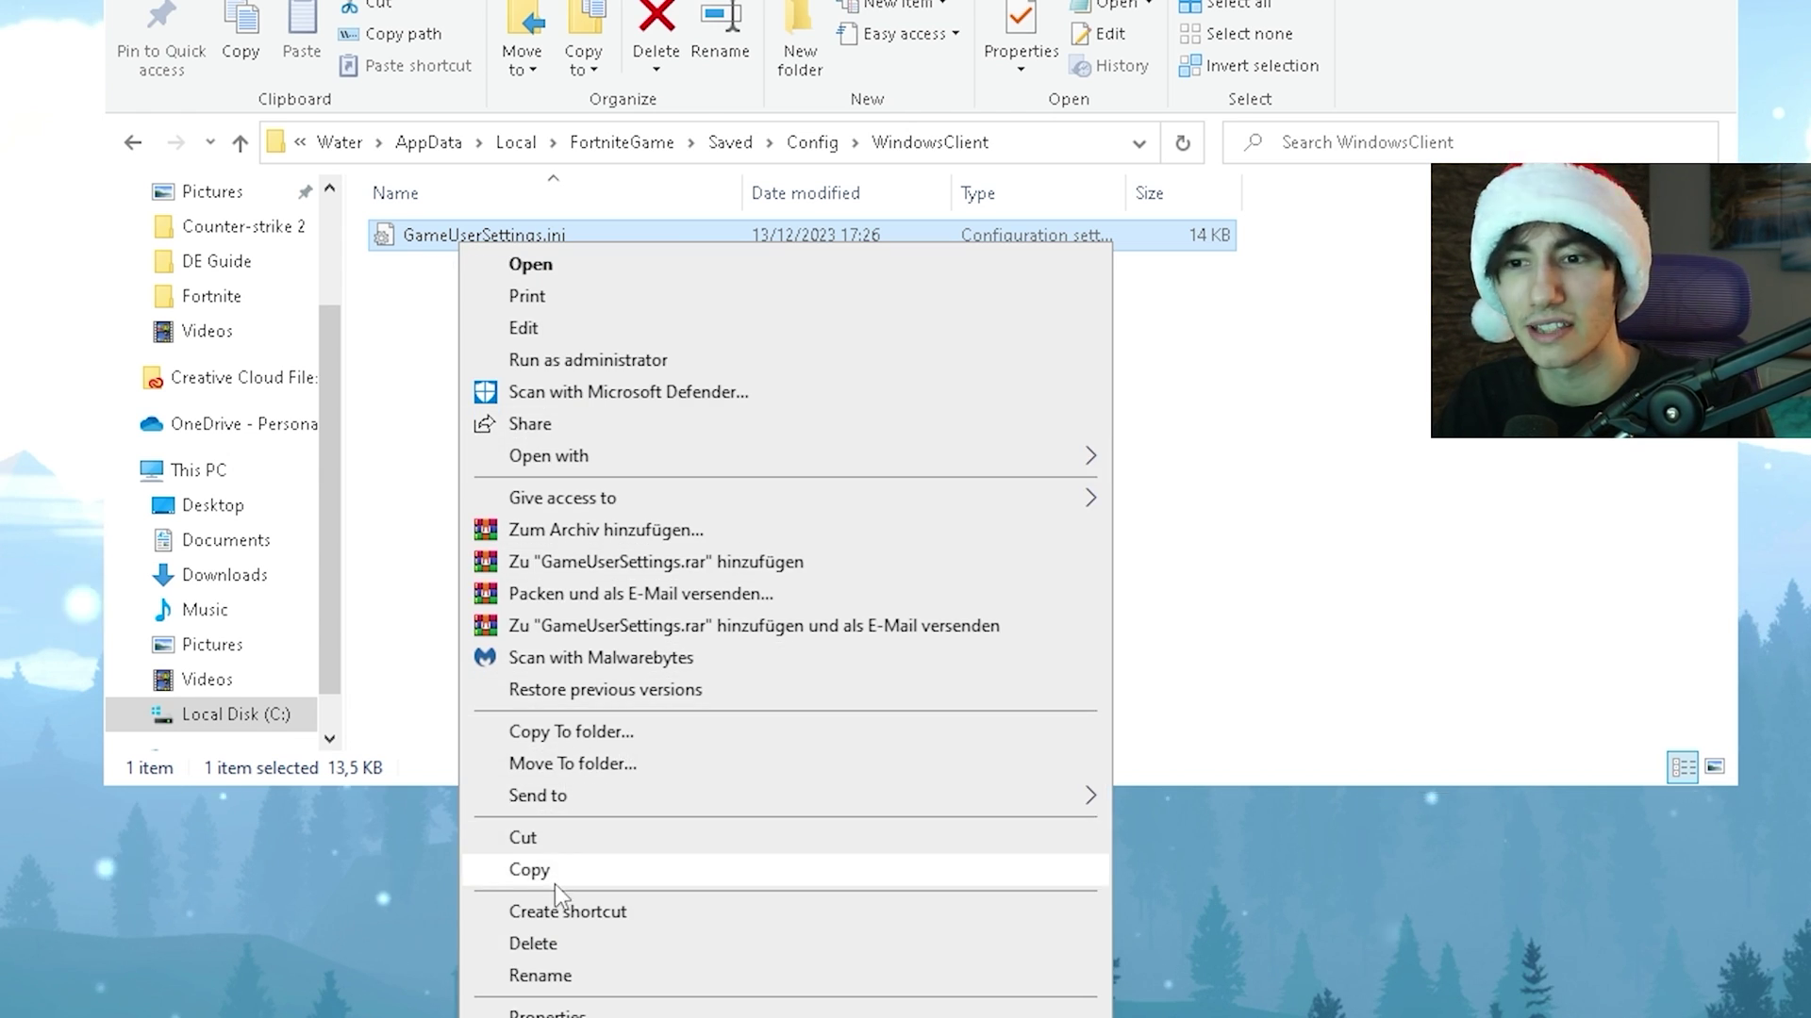
{"action": "left_click", "coordinate": [533, 943]}
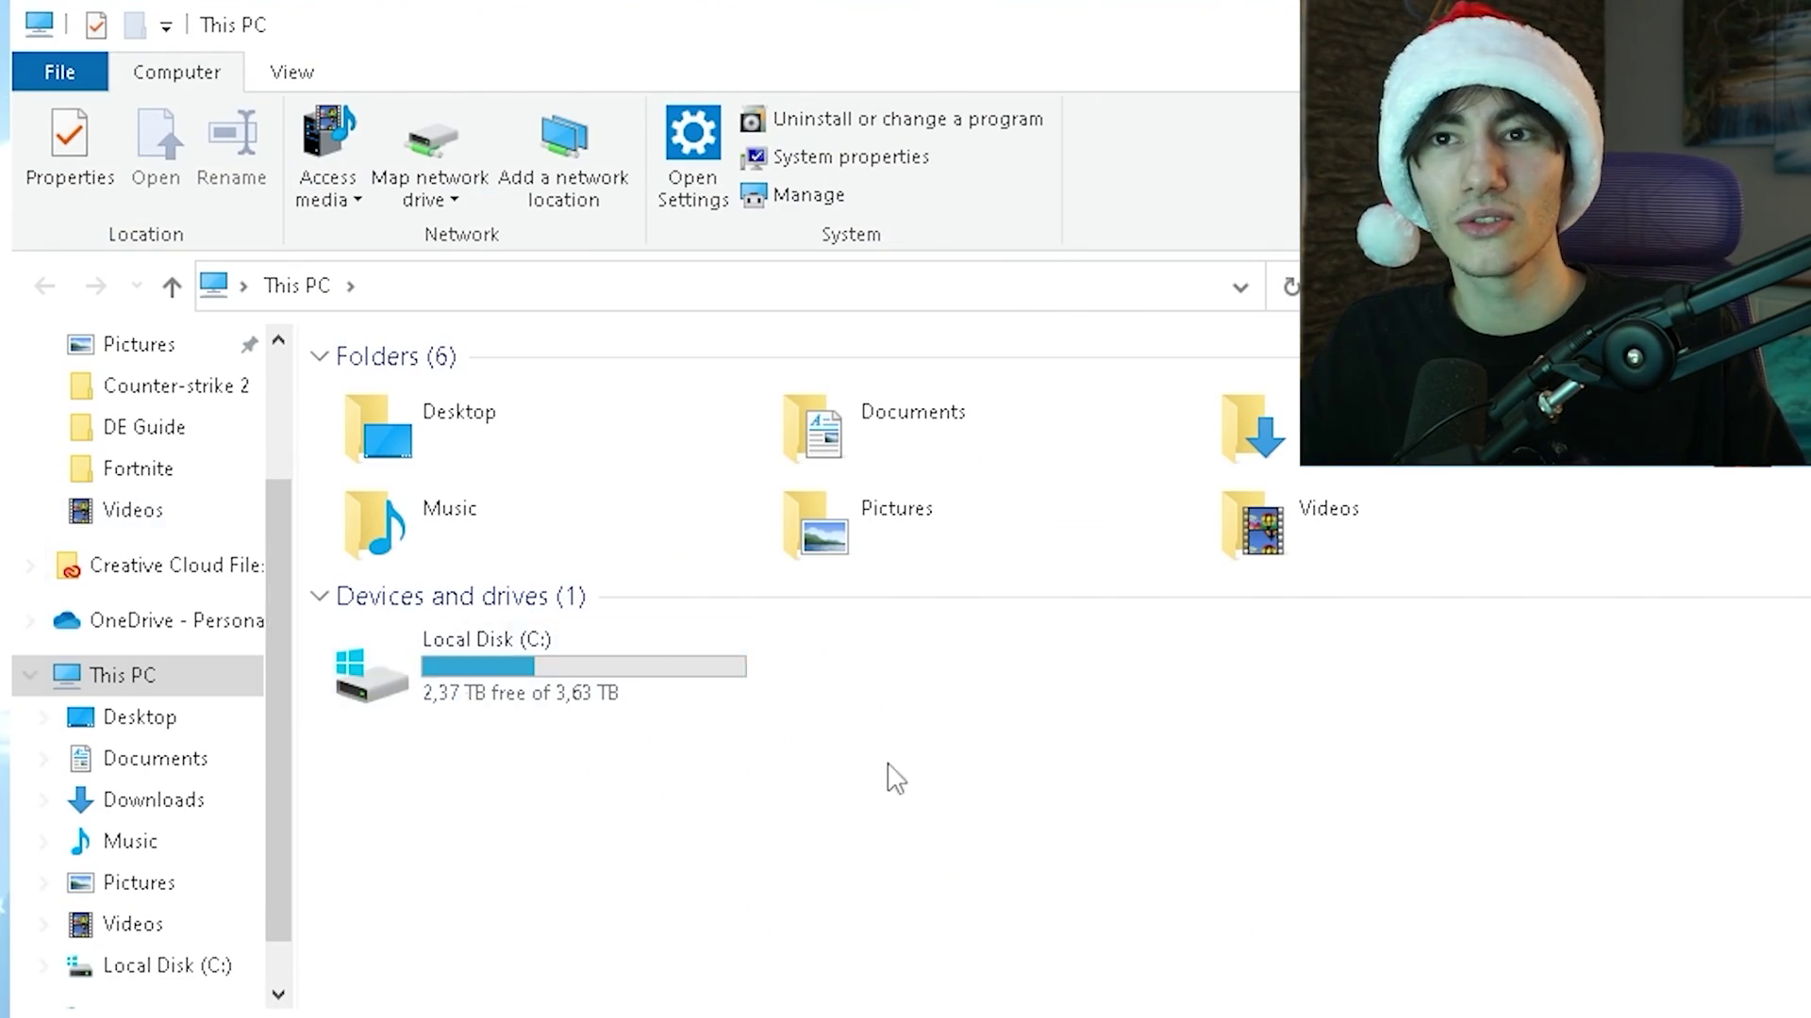
- Open the folder Program Files\Epic Games\Fortnite\FortniteGame\Binaries\Win64 on Local Disk (C:)
{"action": "double_click", "coordinate": [509, 688]}
{"action": "left_click", "coordinate": [429, 547]}
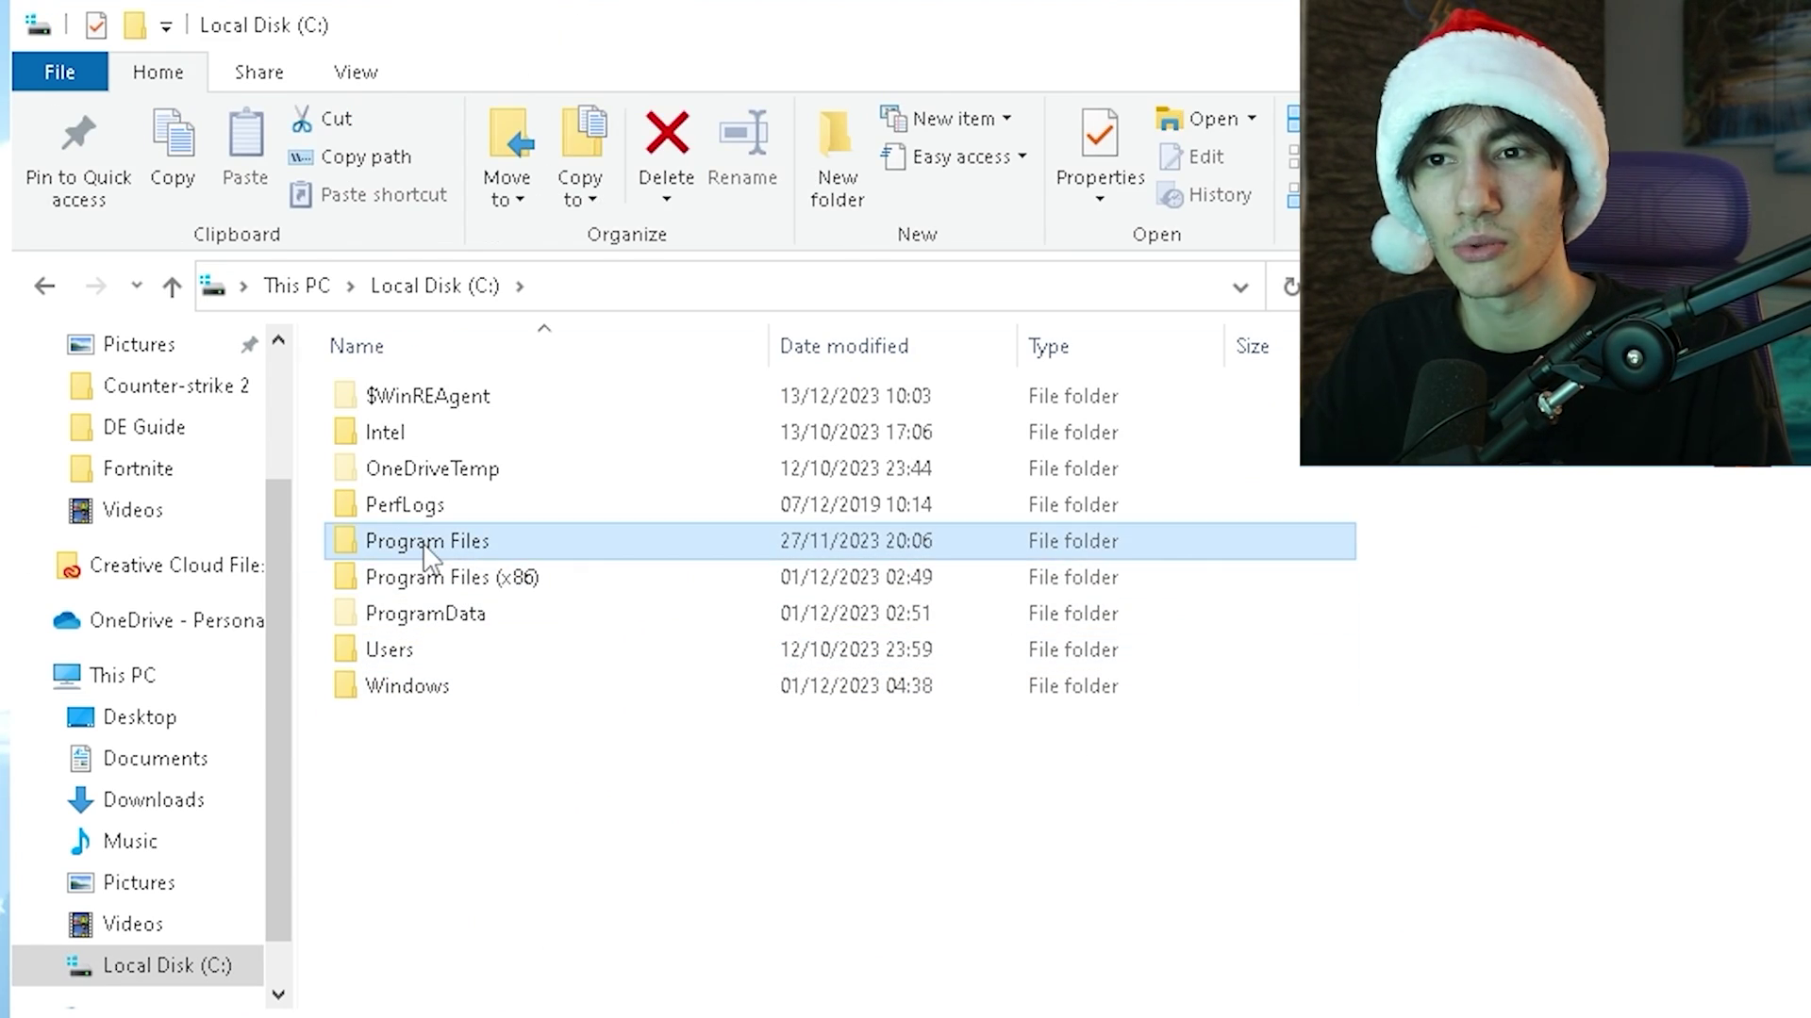
{"action": "double_click", "coordinate": [429, 545]}
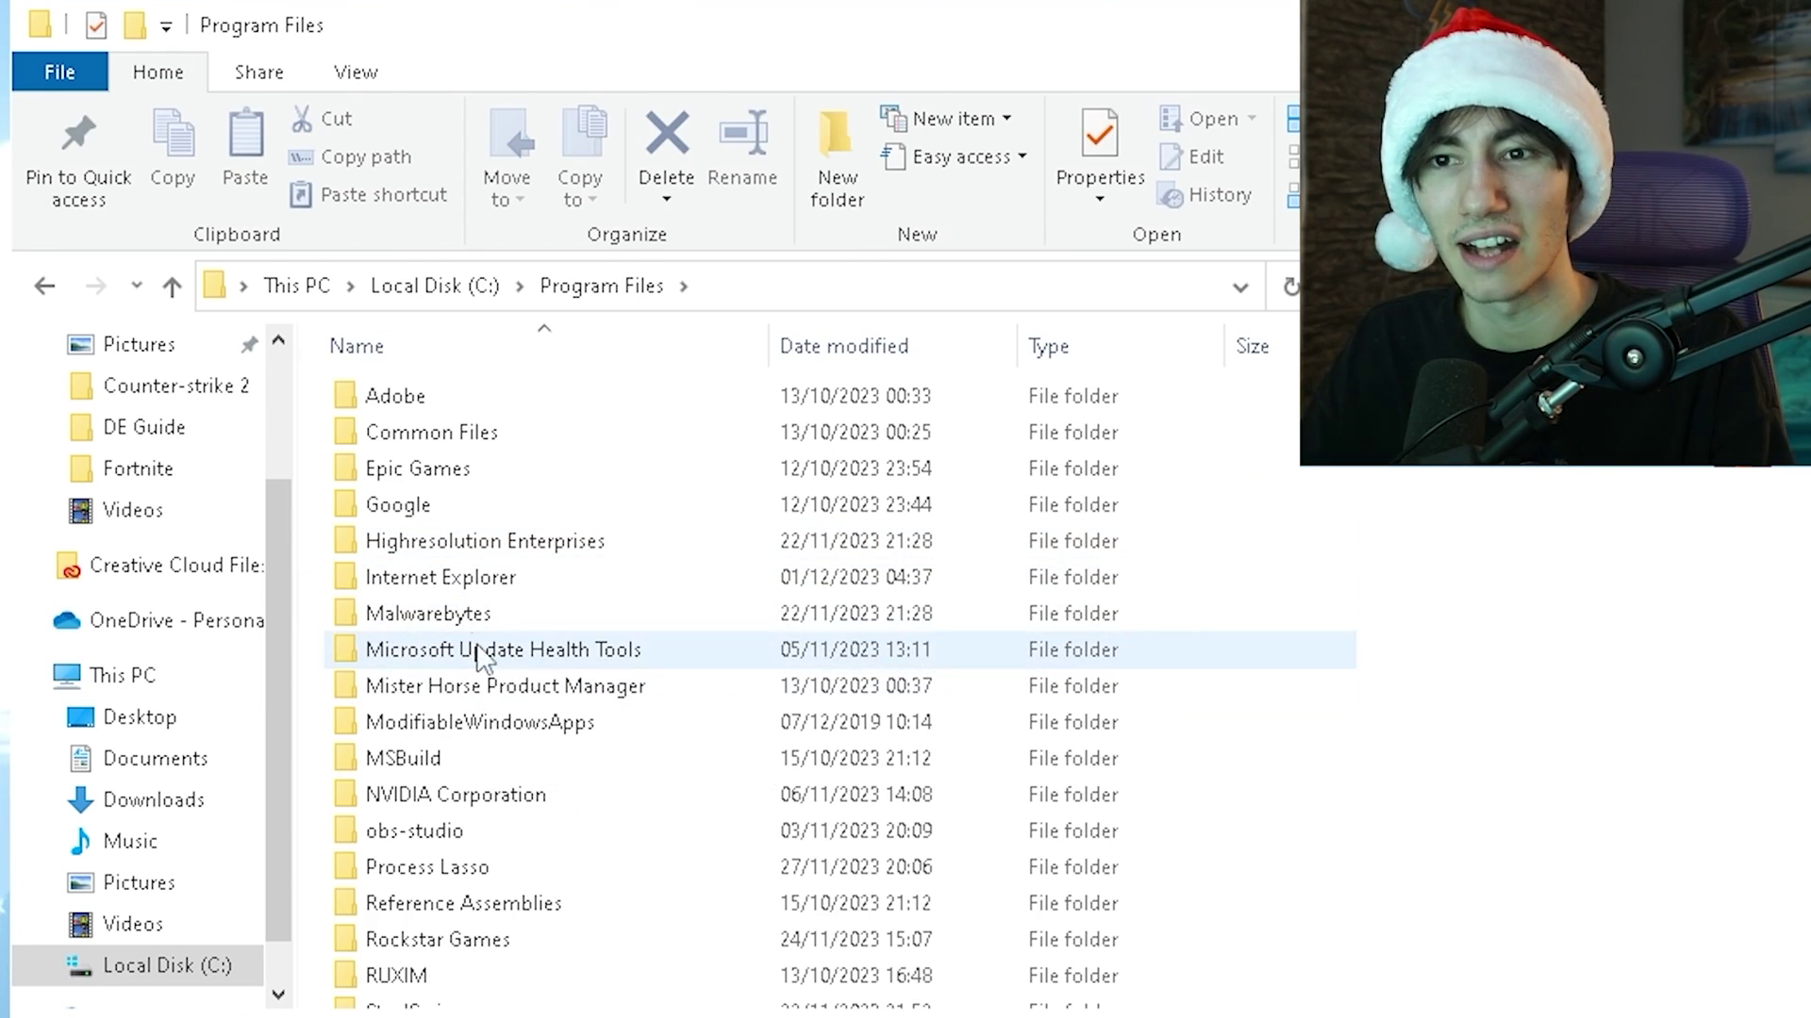
{"action": "double_click", "coordinate": [481, 479]}
{"action": "left_click", "coordinate": [403, 413]}
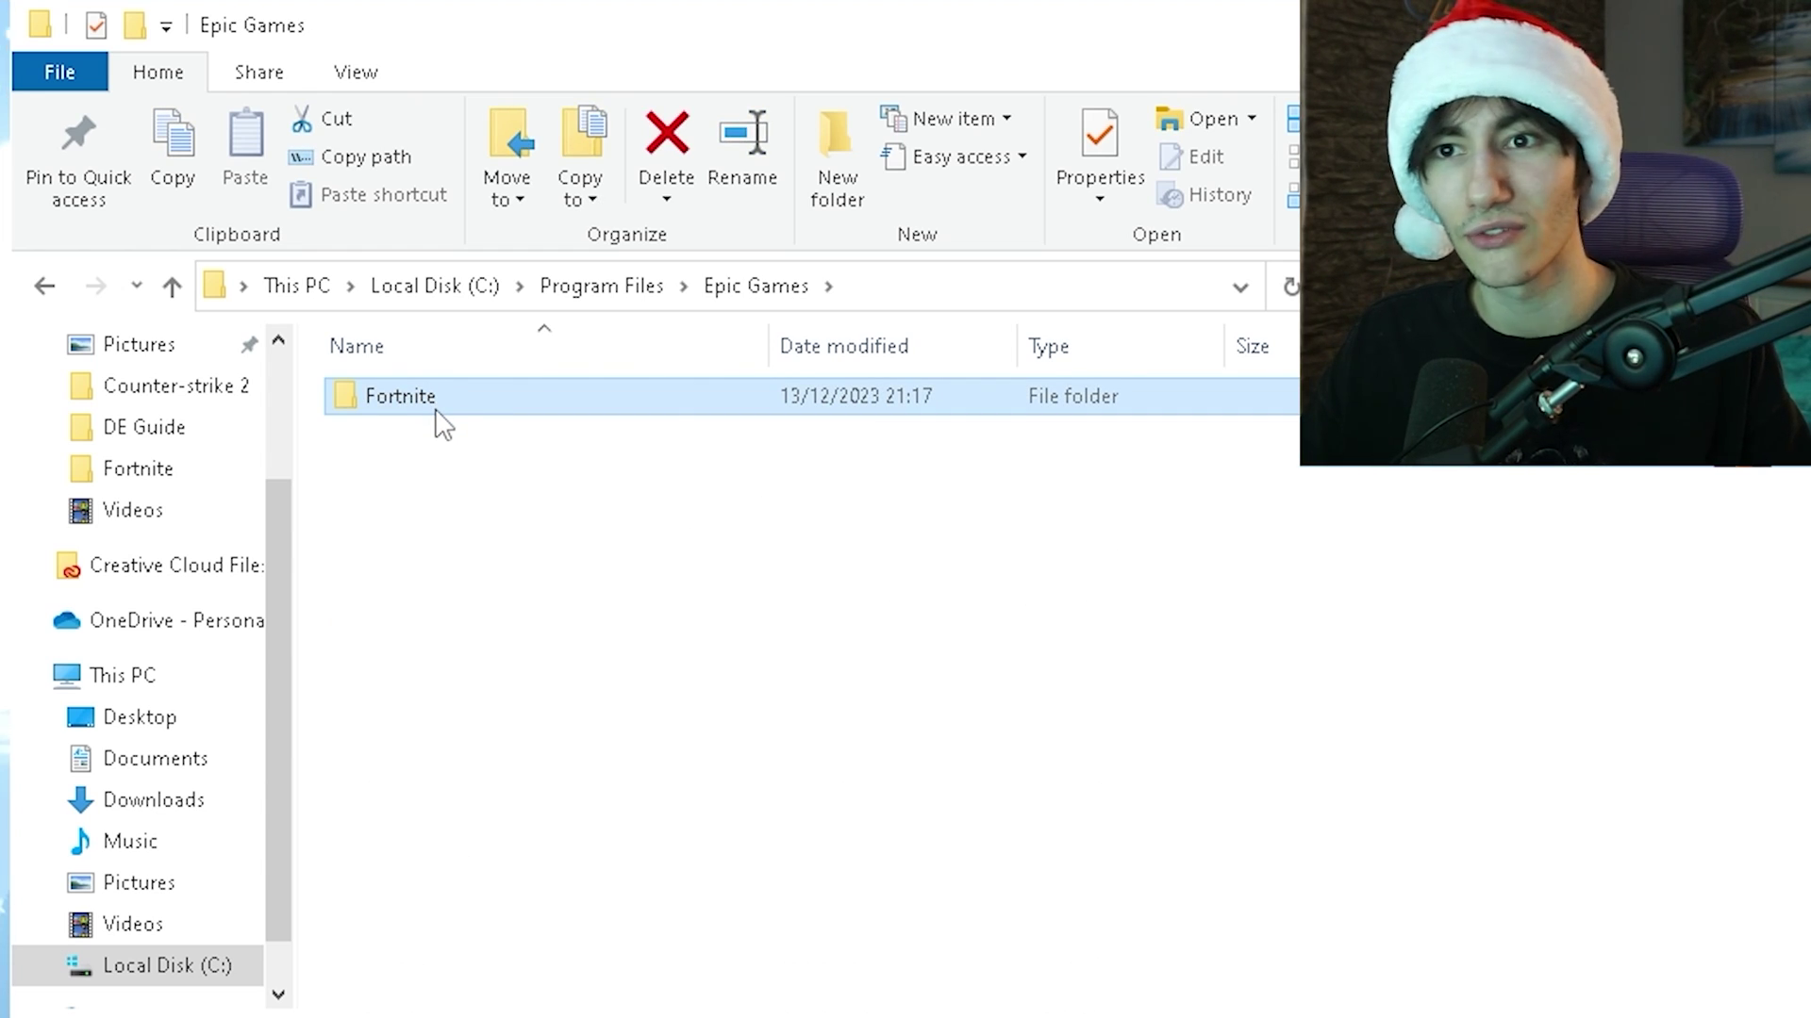
{"action": "double_click", "coordinate": [435, 408]}
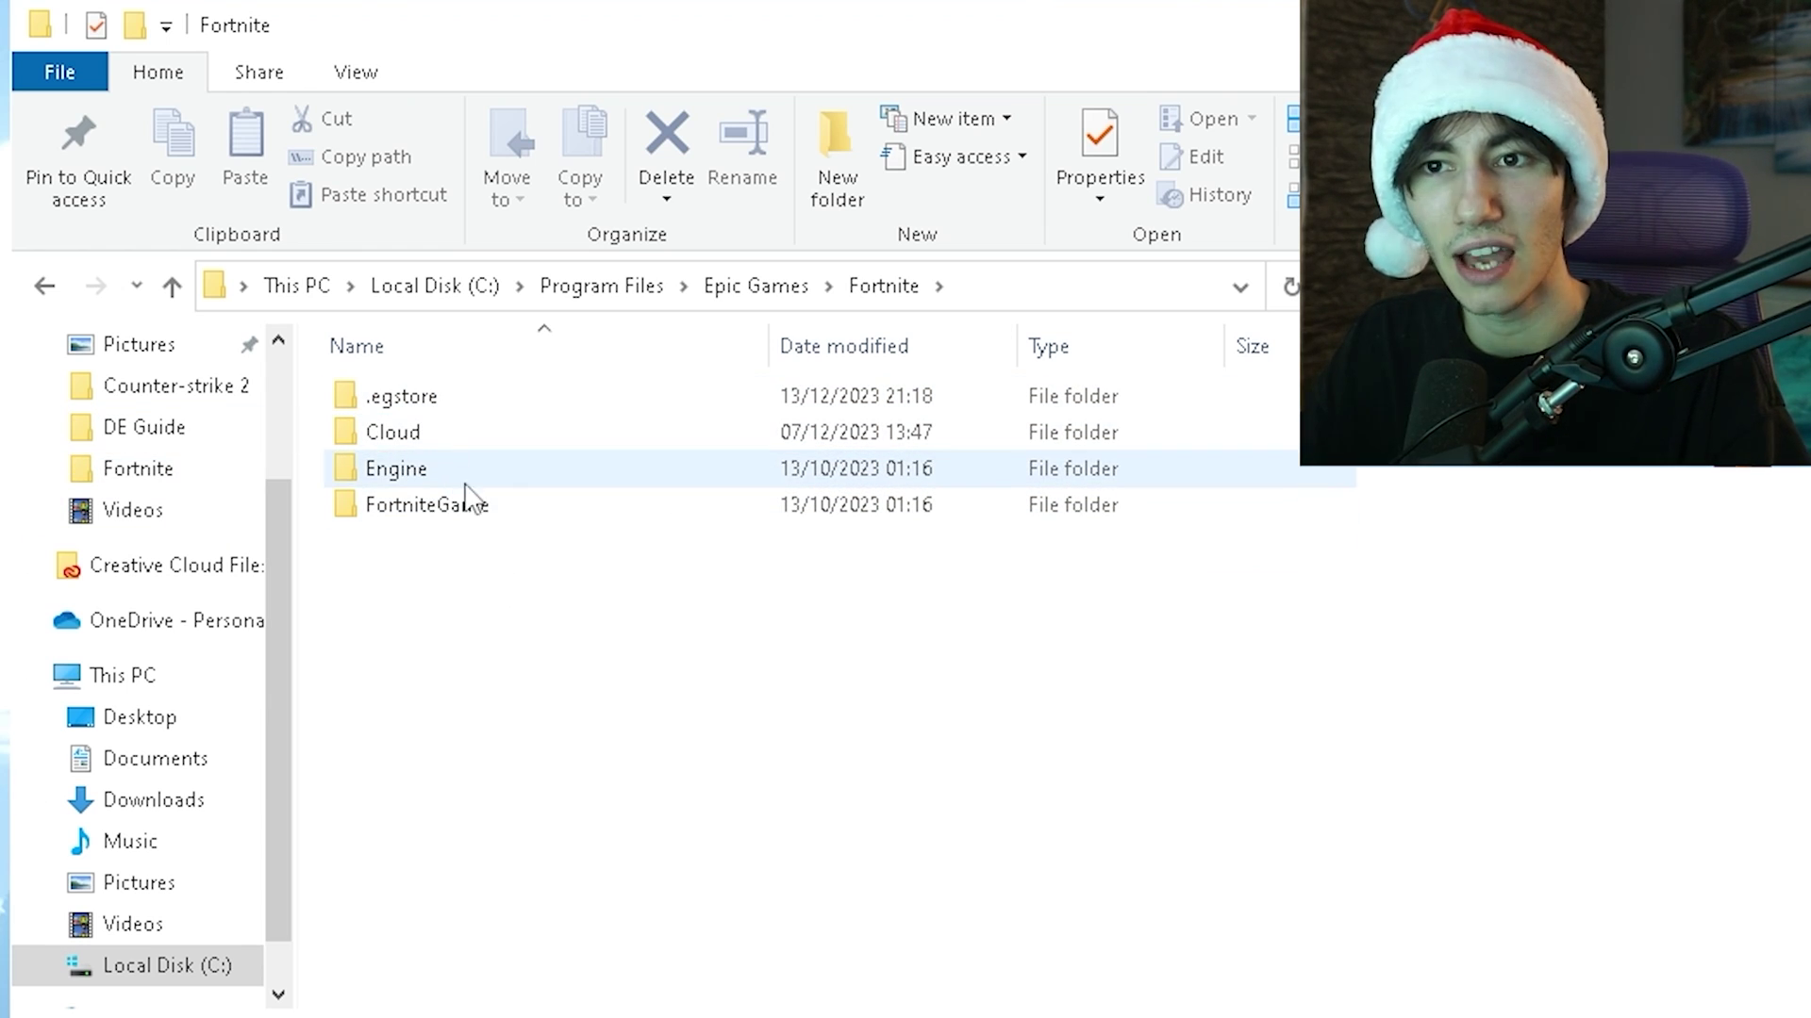
{"action": "double_click", "coordinate": [468, 523]}
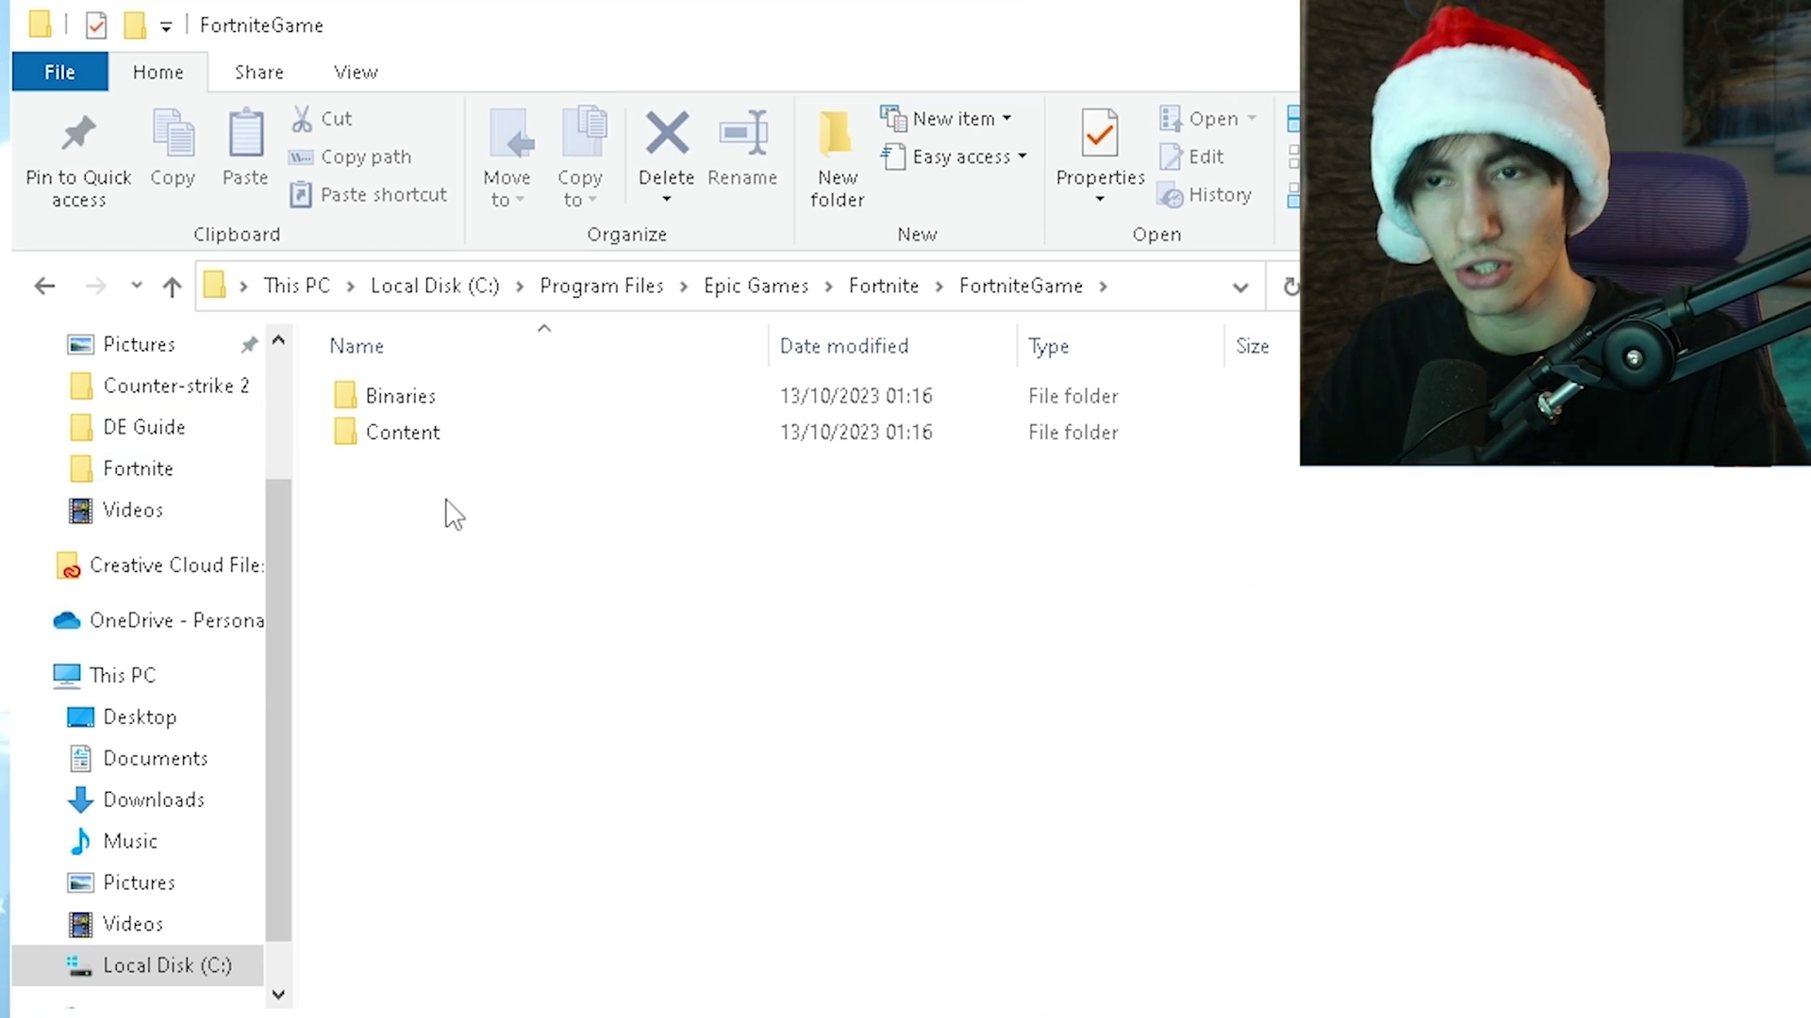
{"action": "double_click", "coordinate": [404, 404]}
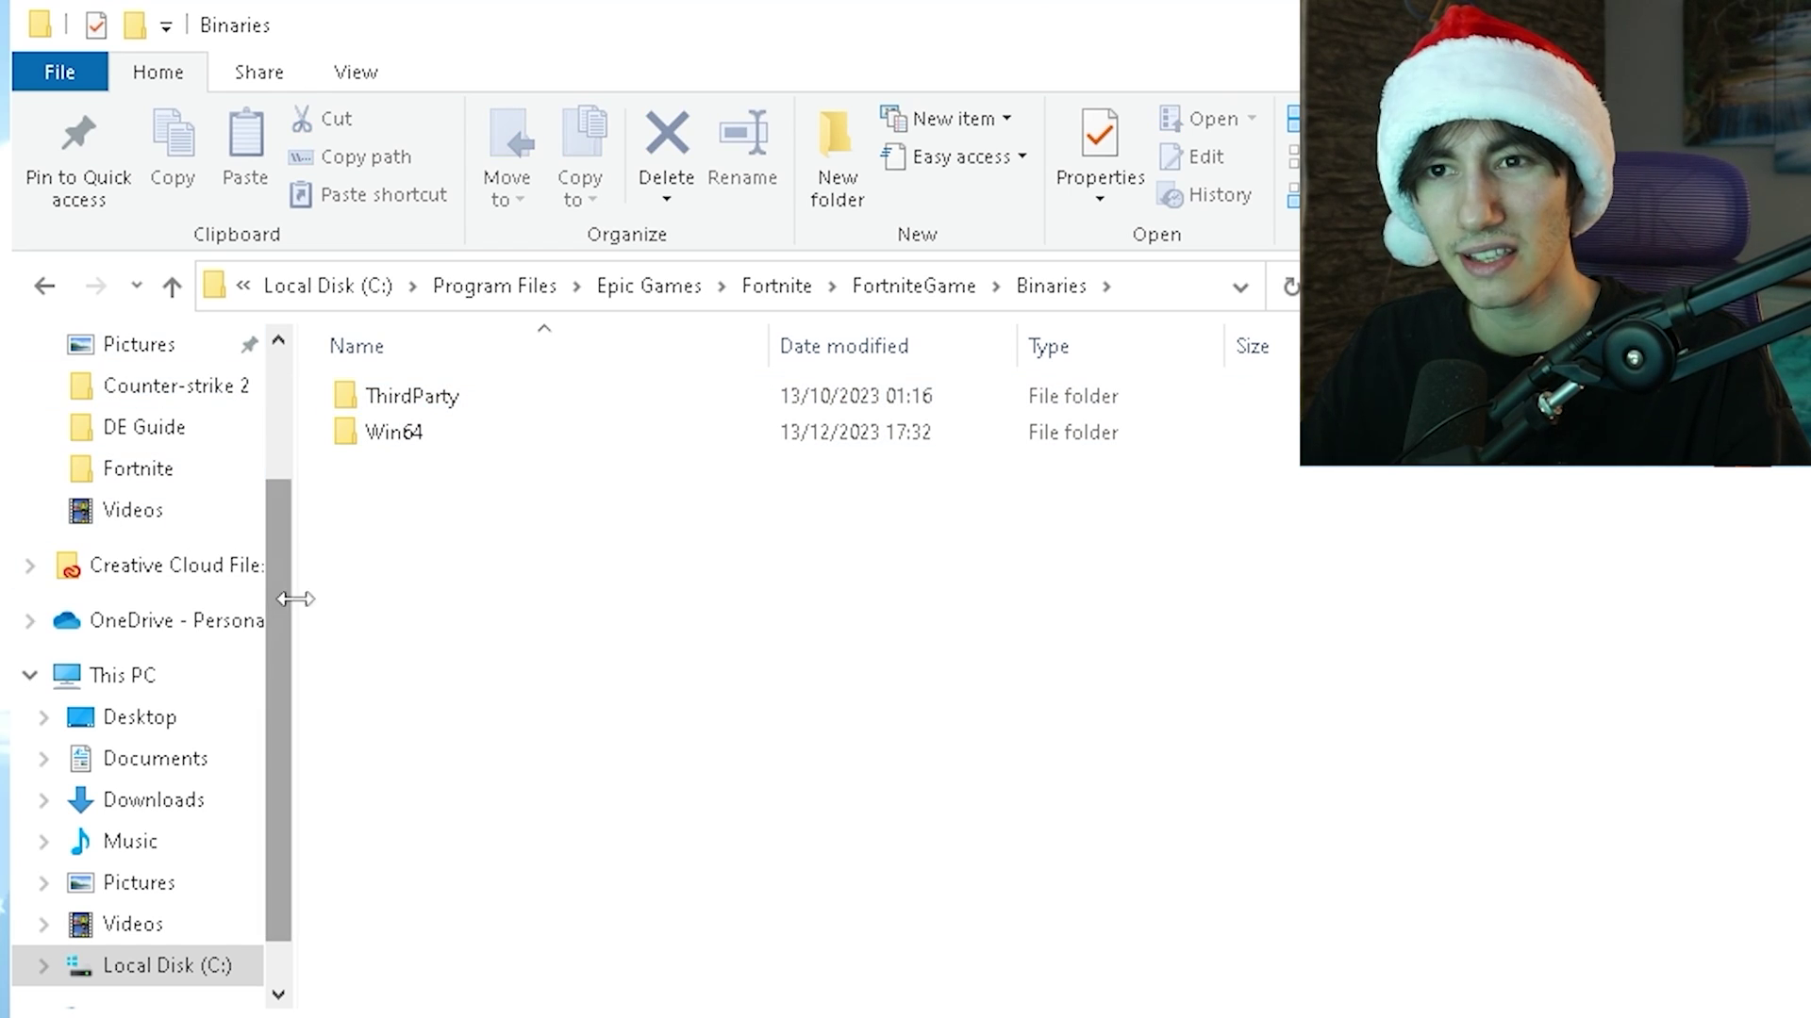
{"action": "double_click", "coordinate": [482, 435]}
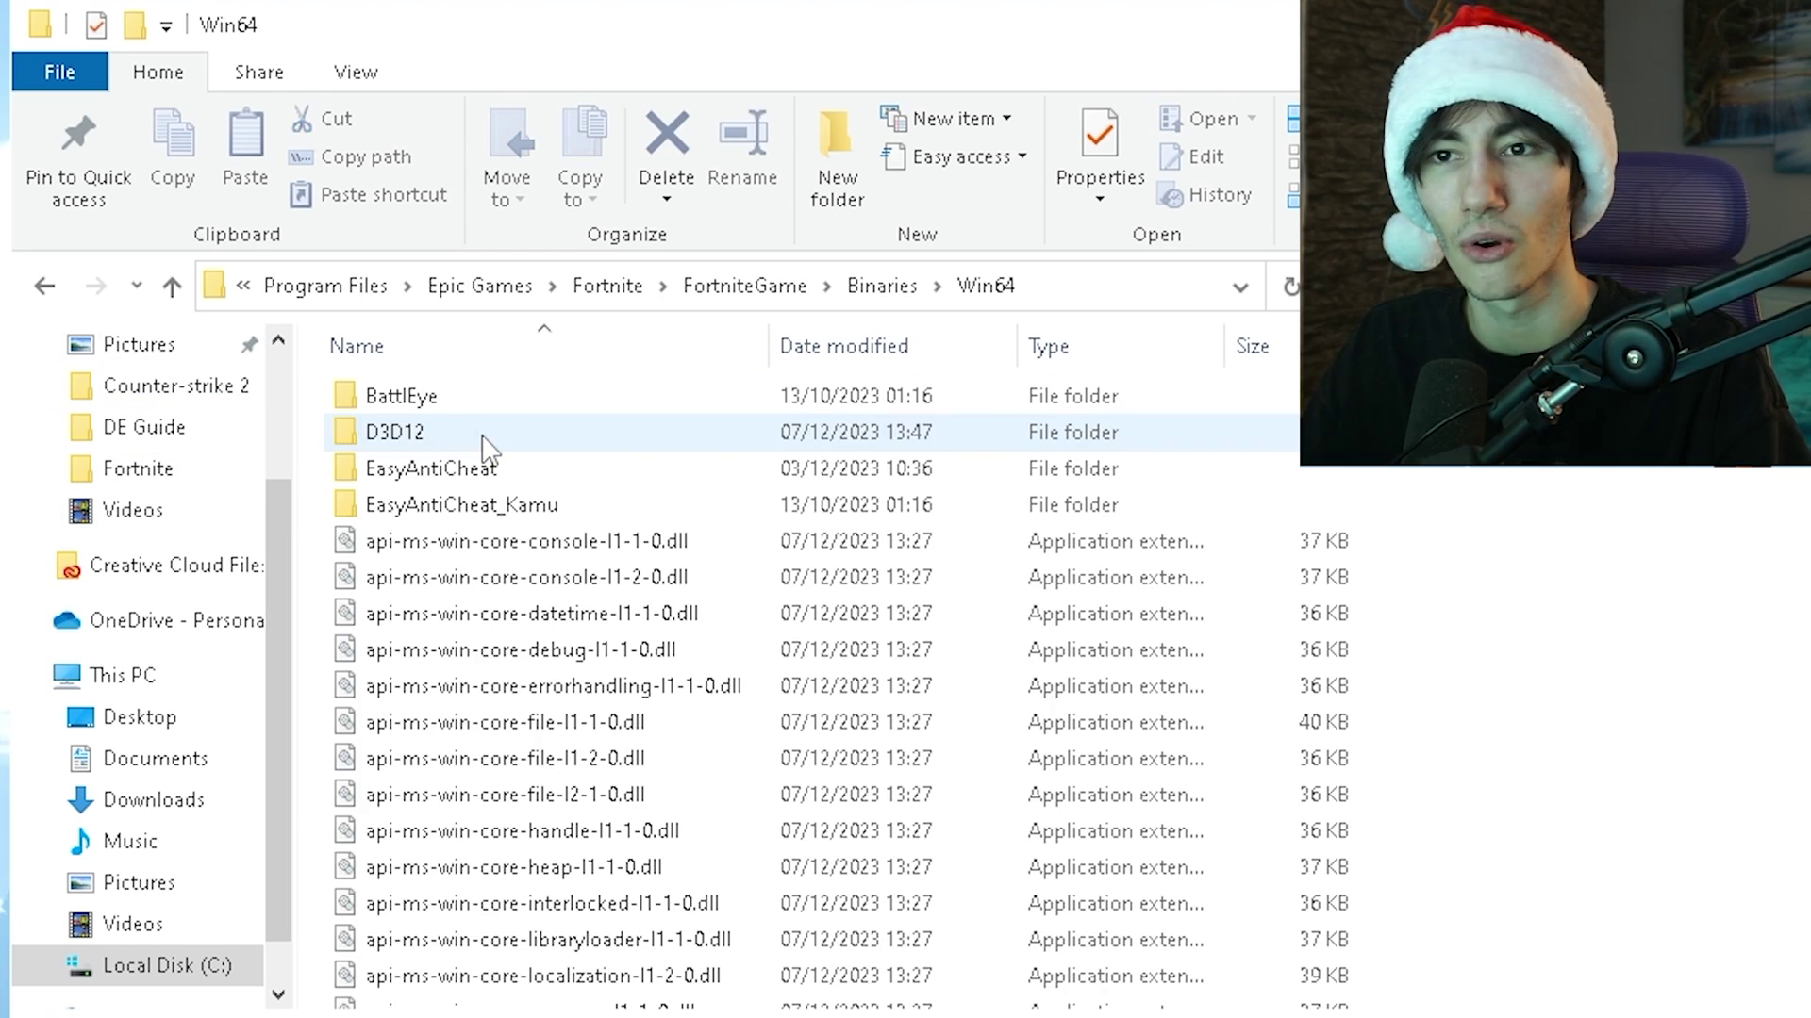
- Repair the Easy Anti-Cheat service for Current (Game 217) using EasyAntiCheat_Setup.exe in the EasyAntiCheat_Kamu folder, and finish the setup
{"action": "scroll", "coordinate": [453, 518], "scroll_direction": "down", "scroll_amount": 15}
{"action": "scroll", "coordinate": [509, 613], "scroll_direction": "up", "scroll_amount": 6}
{"action": "scroll", "coordinate": [504, 613], "scroll_direction": "down", "scroll_amount": 4}
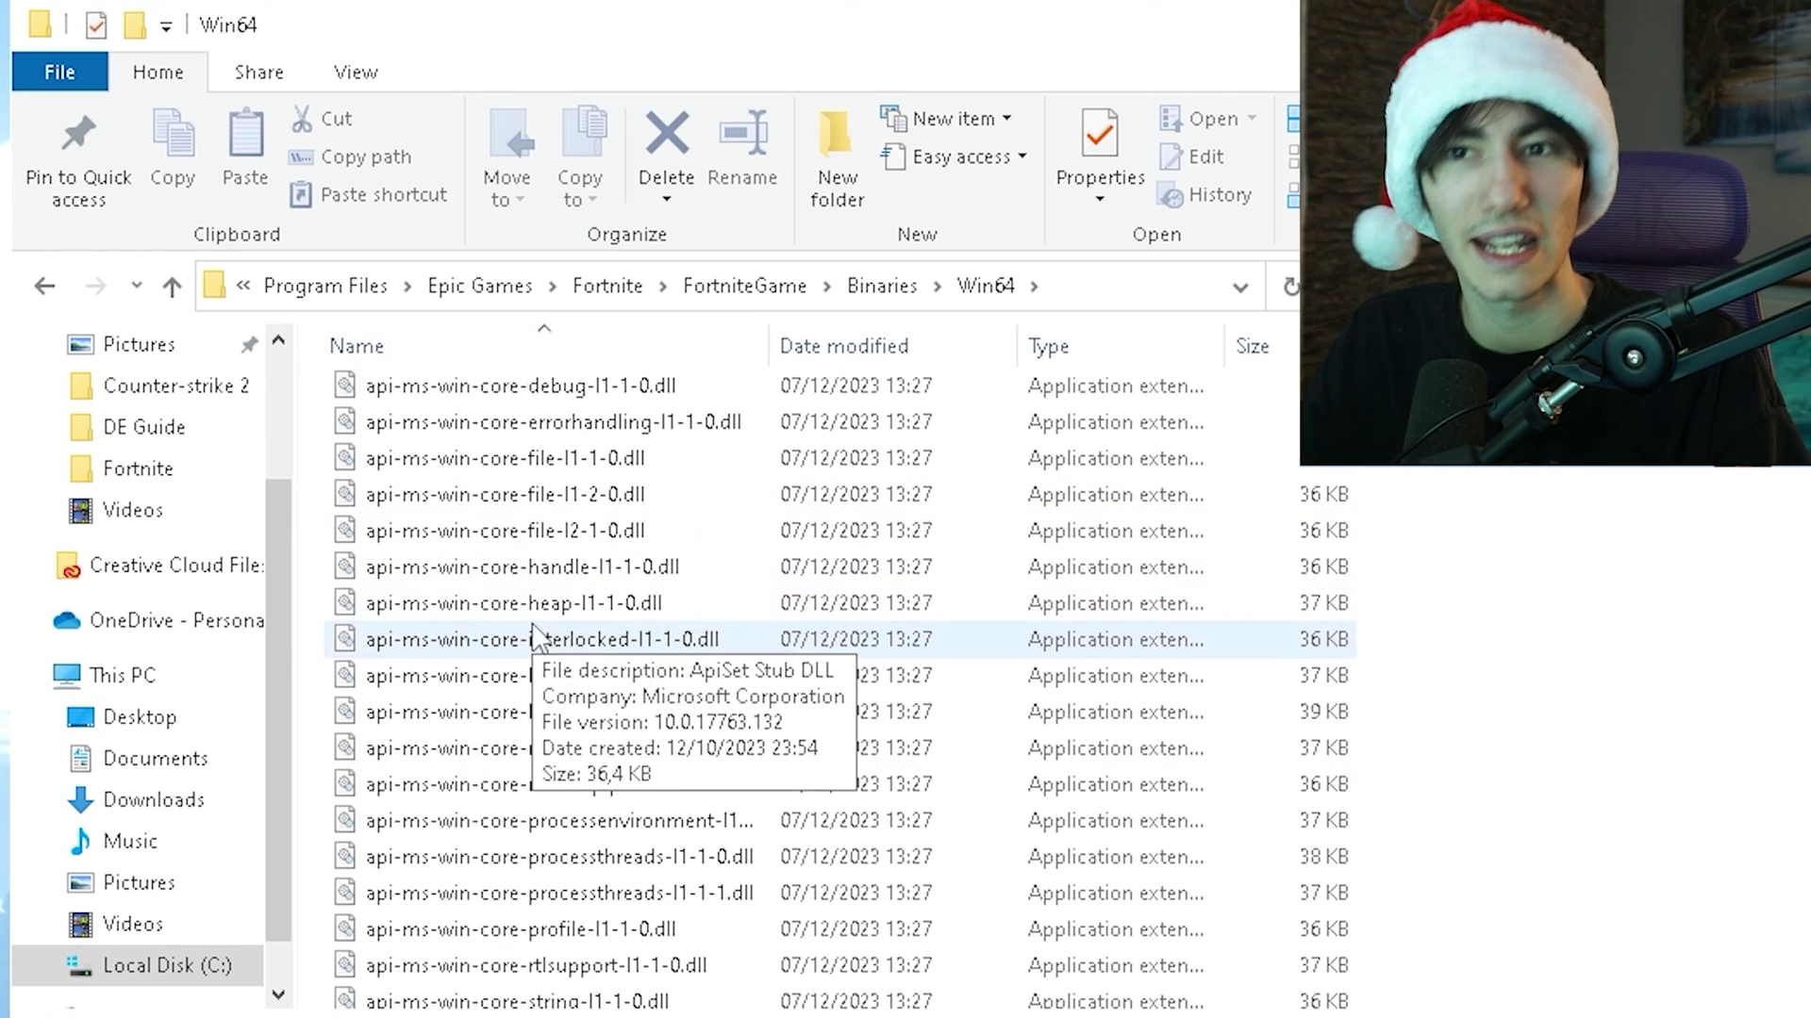
{"action": "scroll", "coordinate": [534, 639], "scroll_direction": "up", "scroll_amount": 3}
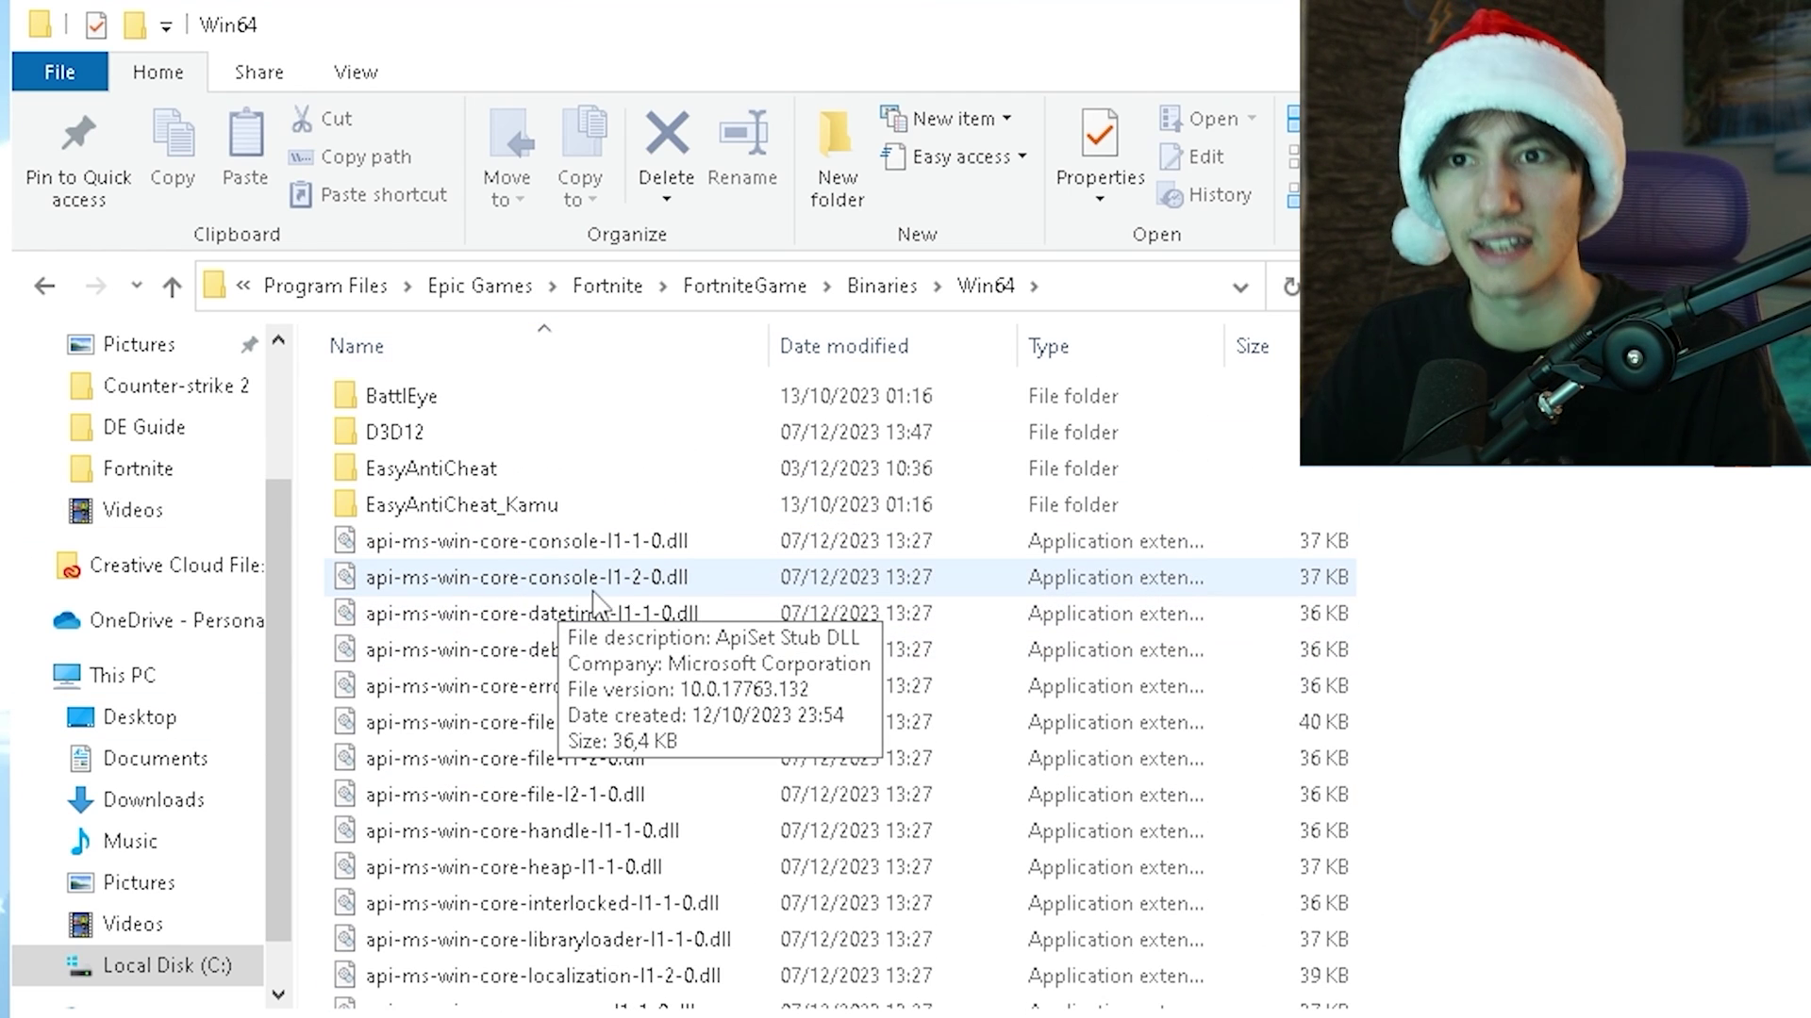
{"action": "double_click", "coordinate": [372, 514]}
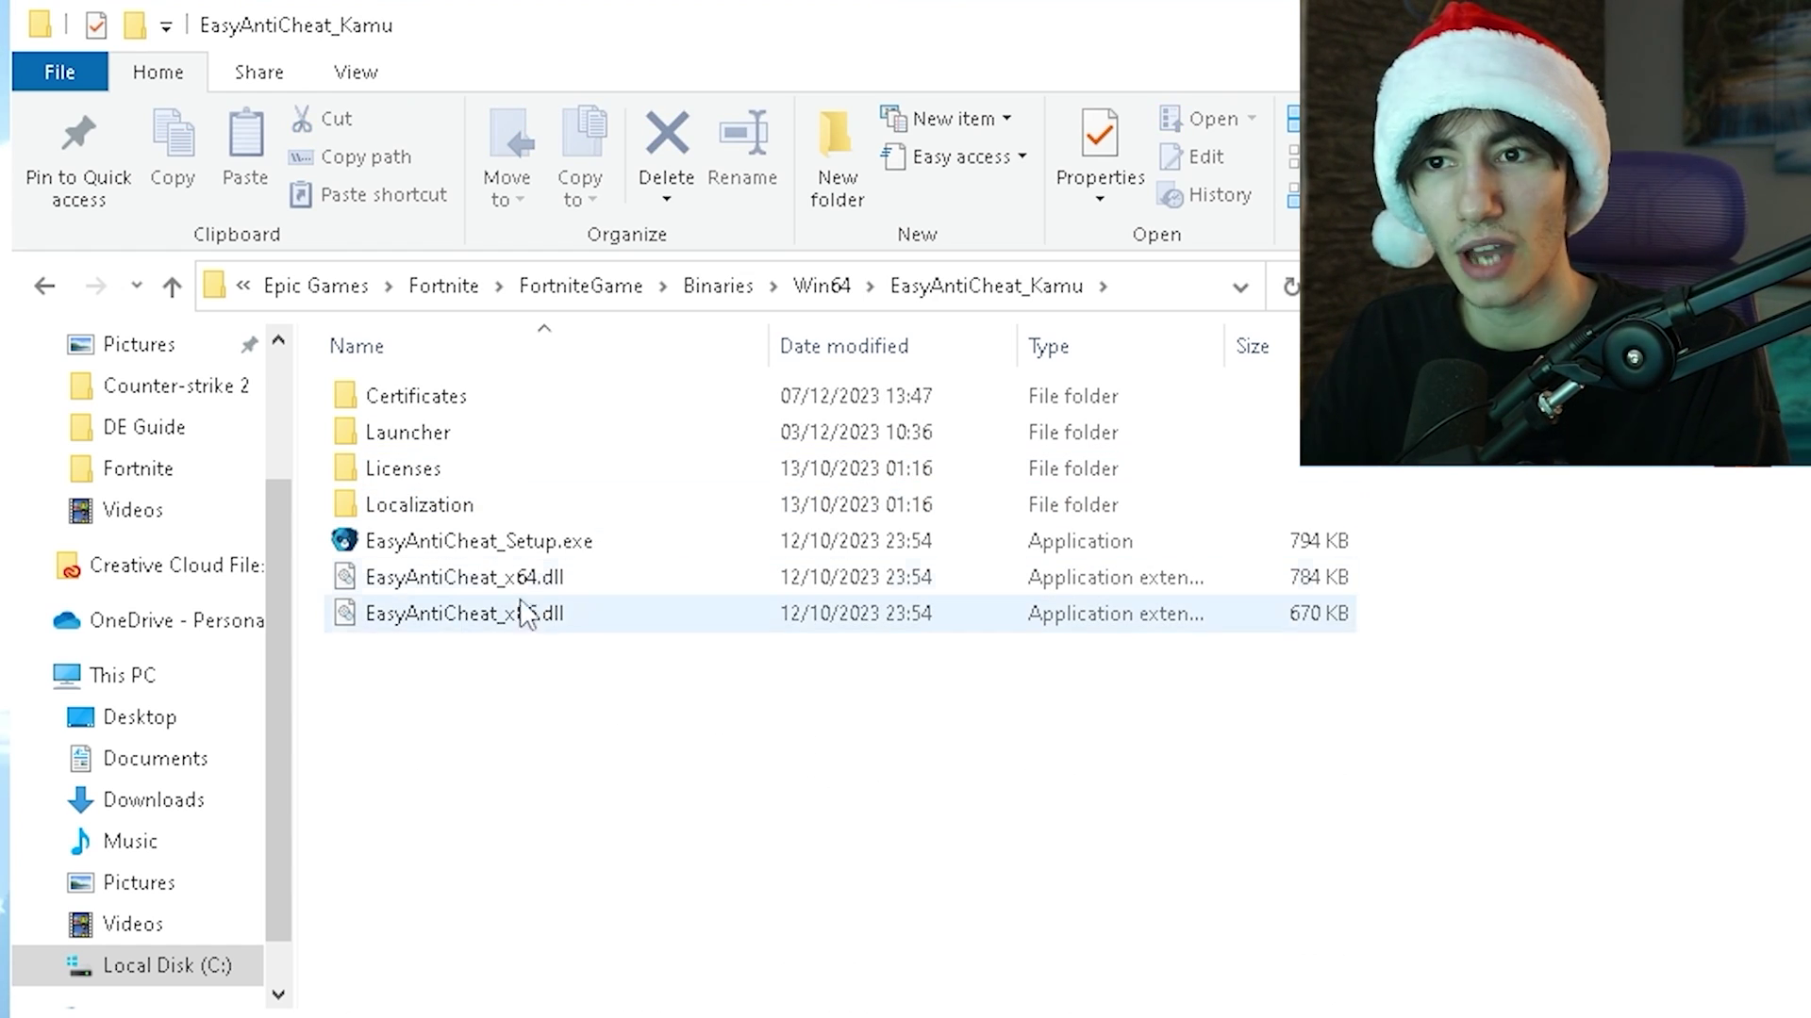
{"action": "double_click", "coordinate": [403, 551]}
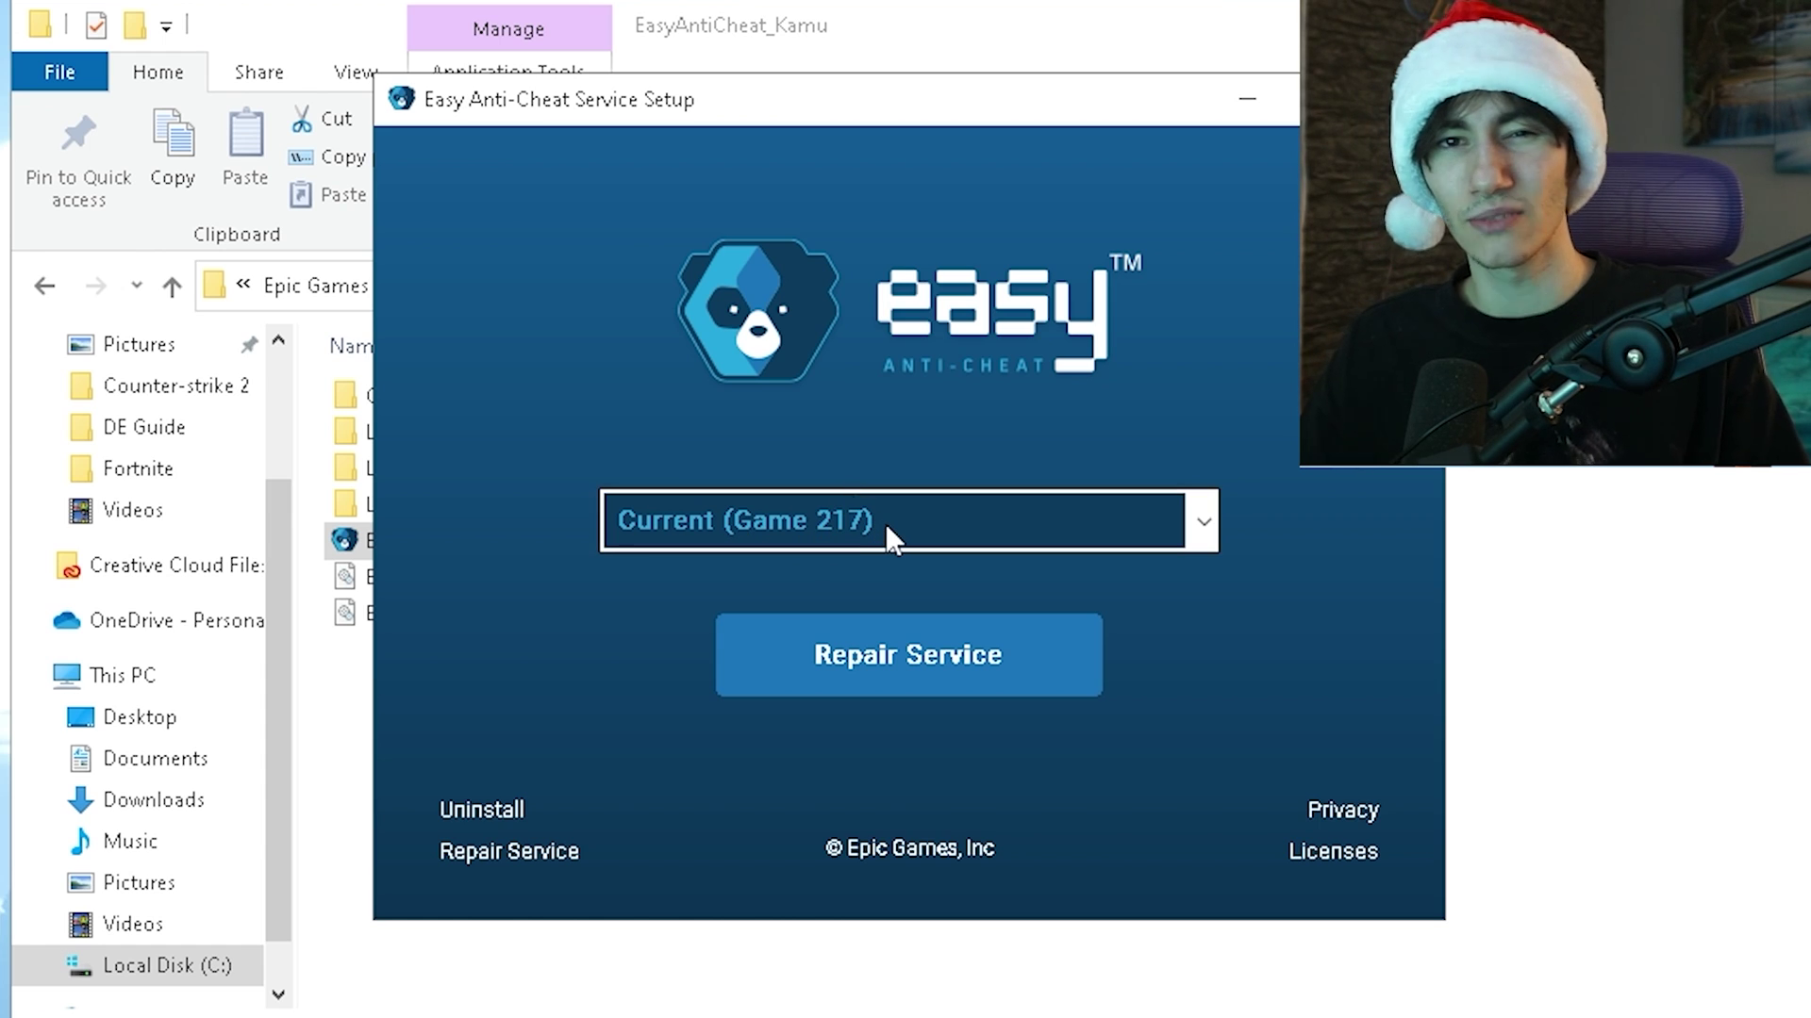
{"action": "left_click", "coordinate": [930, 674]}
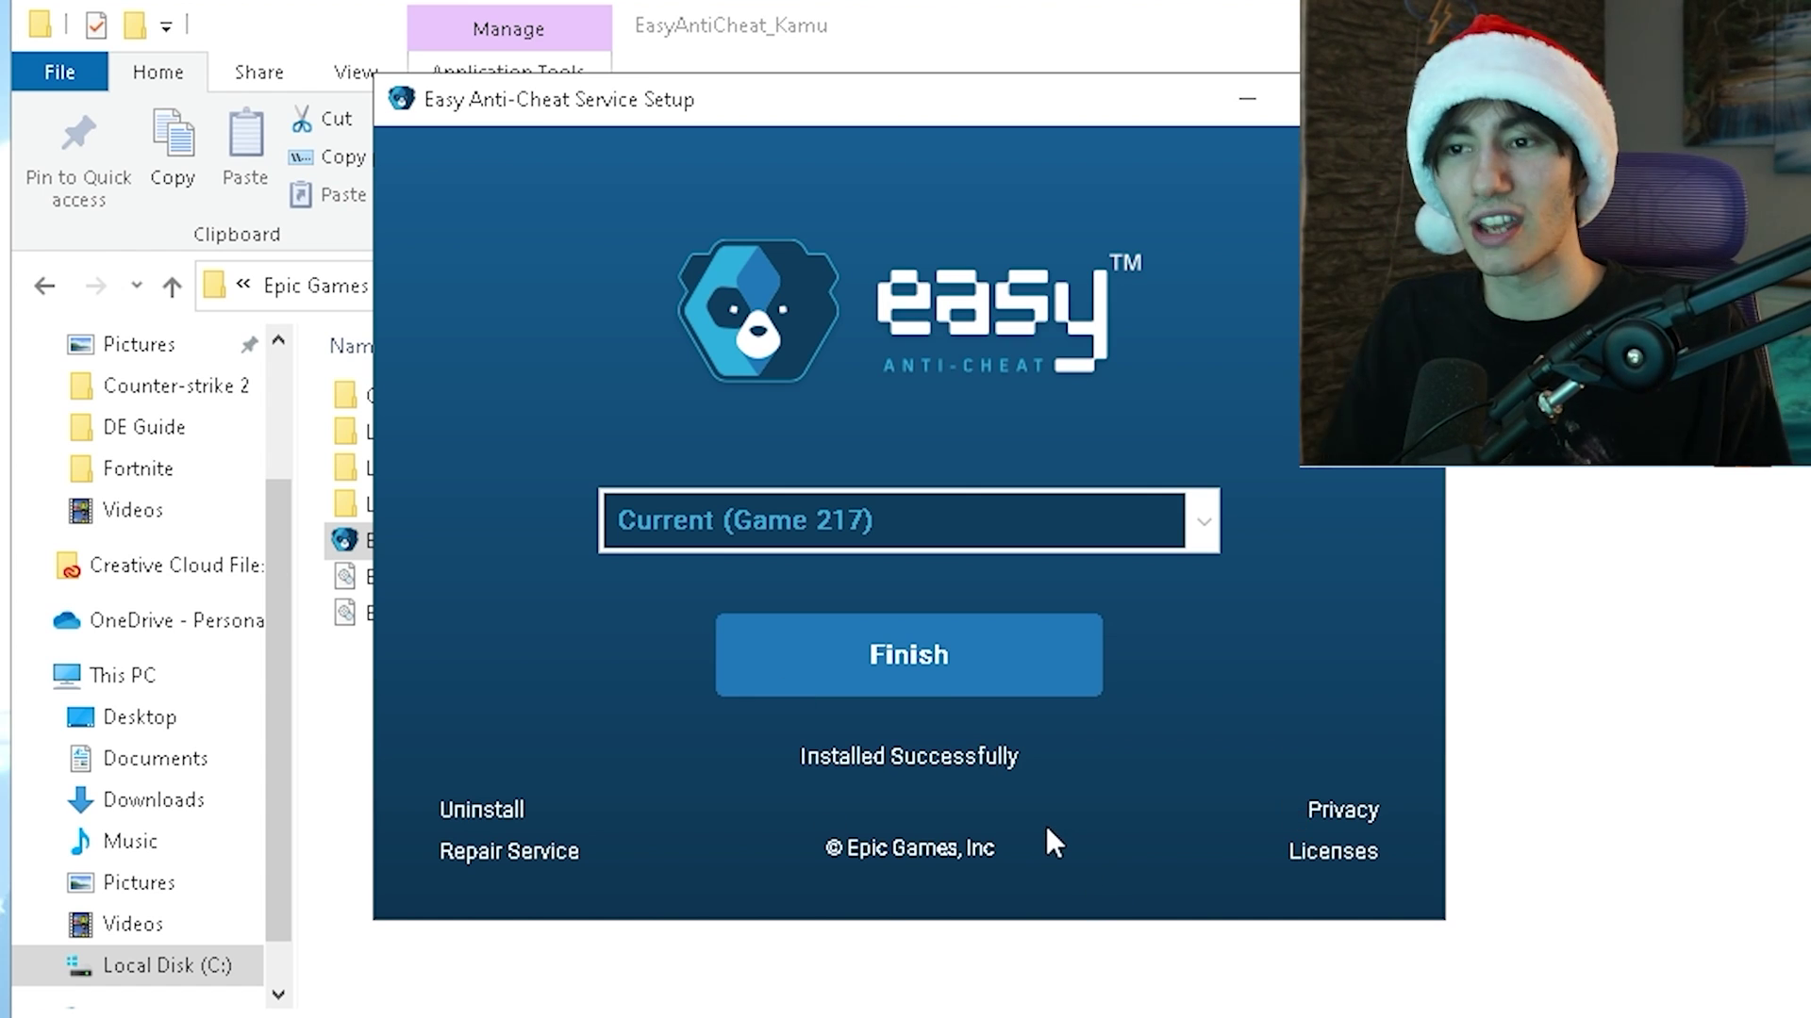
{"action": "left_click", "coordinate": [919, 681]}
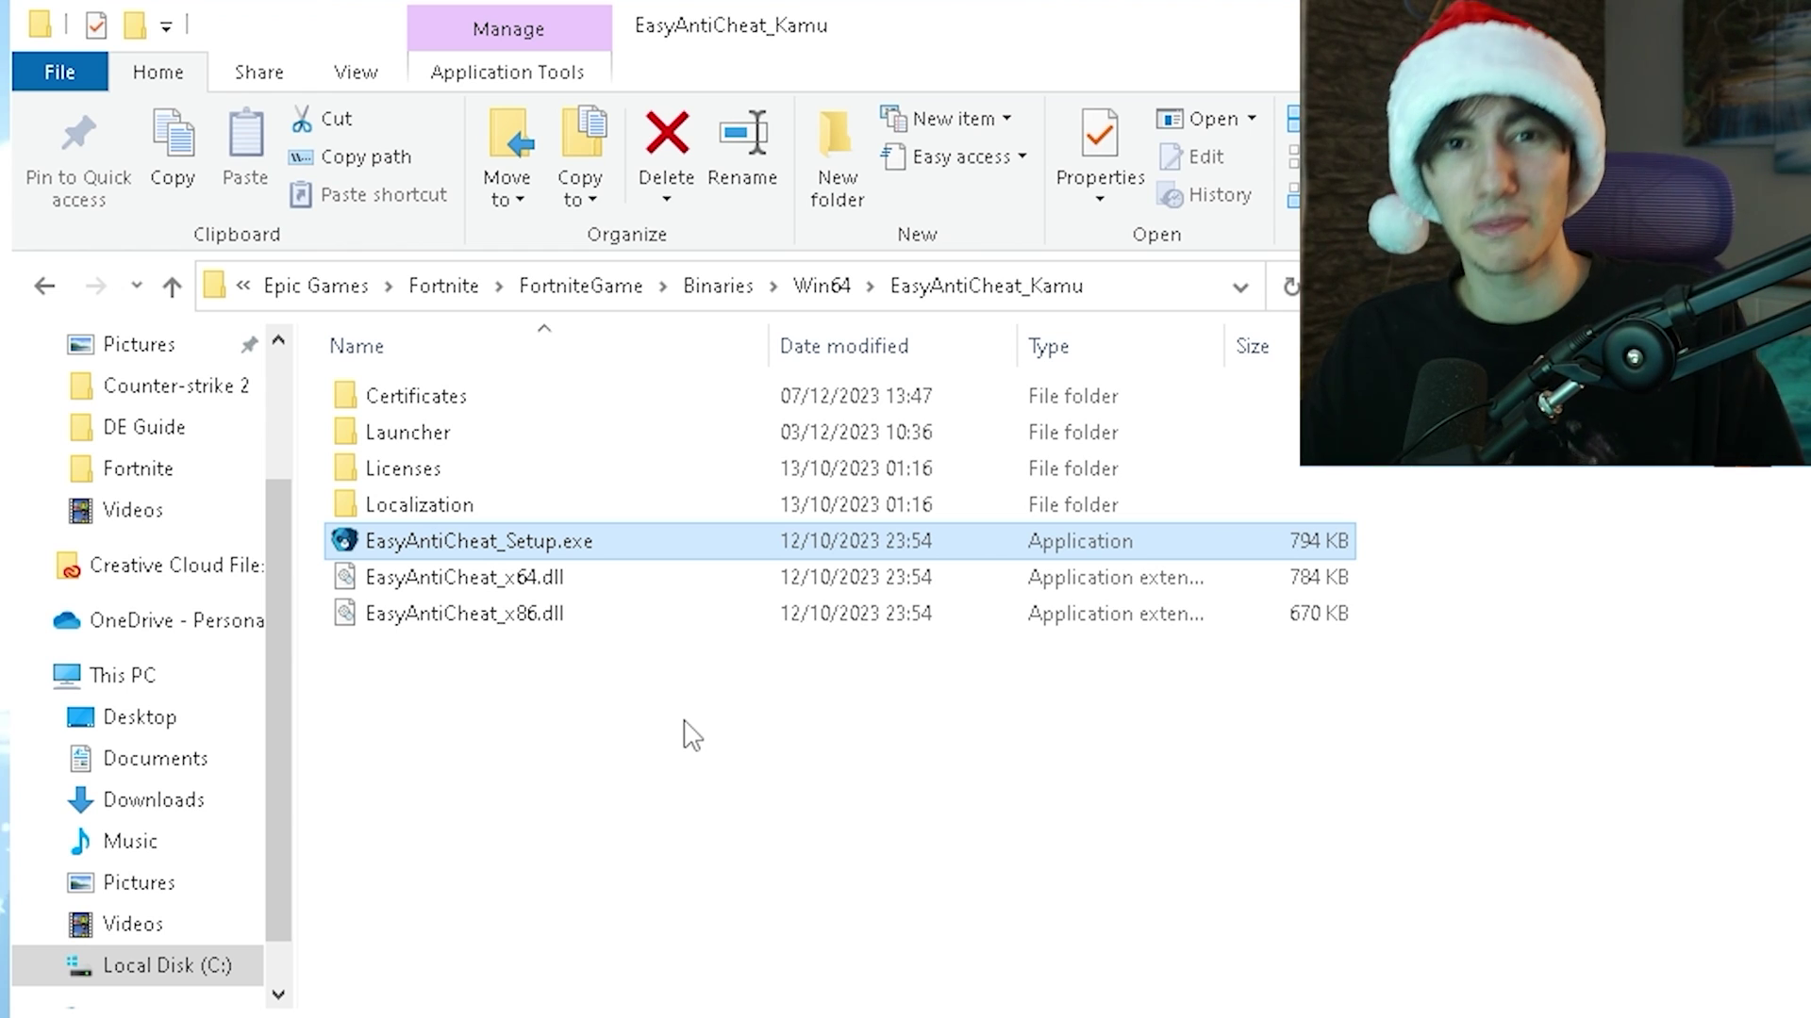
- Uninstall BattlEye with Uninstall_BattlEye.bat in Win64's BattlEye folder, and reinstall it with Install_BattlEye.bat
{"action": "key", "text": "BackSpace"}
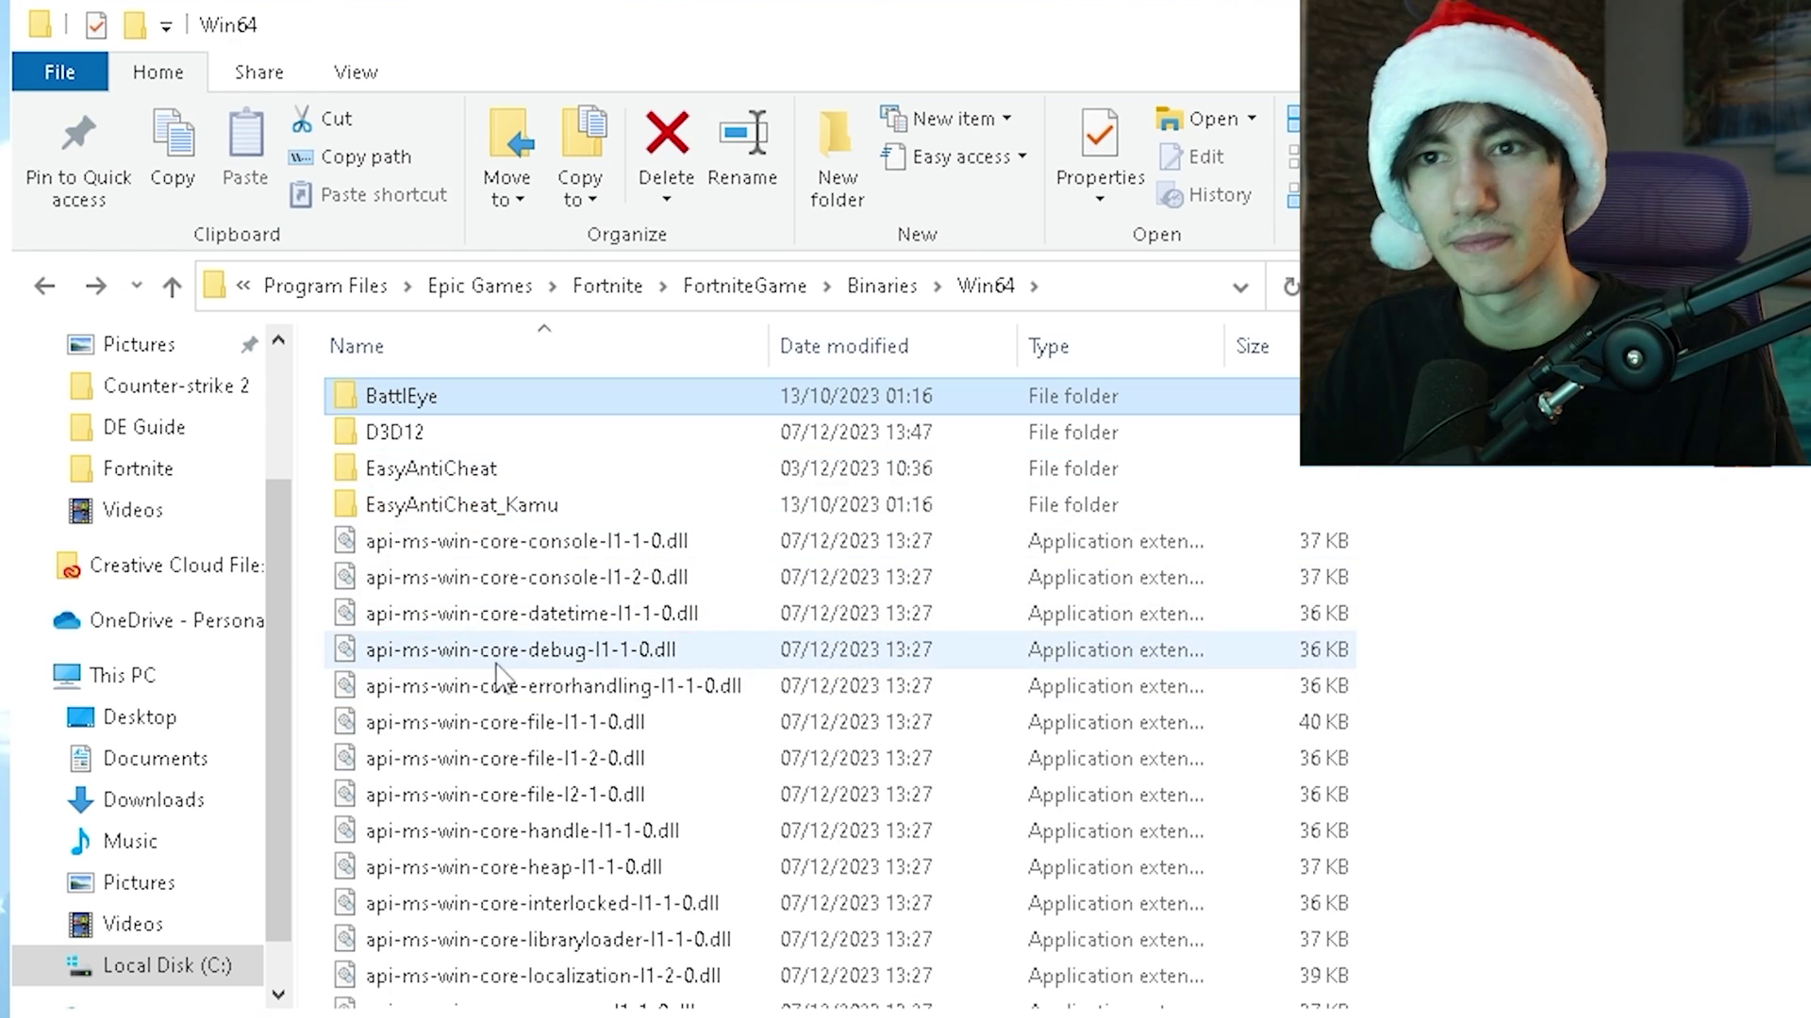
{"action": "double_click", "coordinate": [415, 398]}
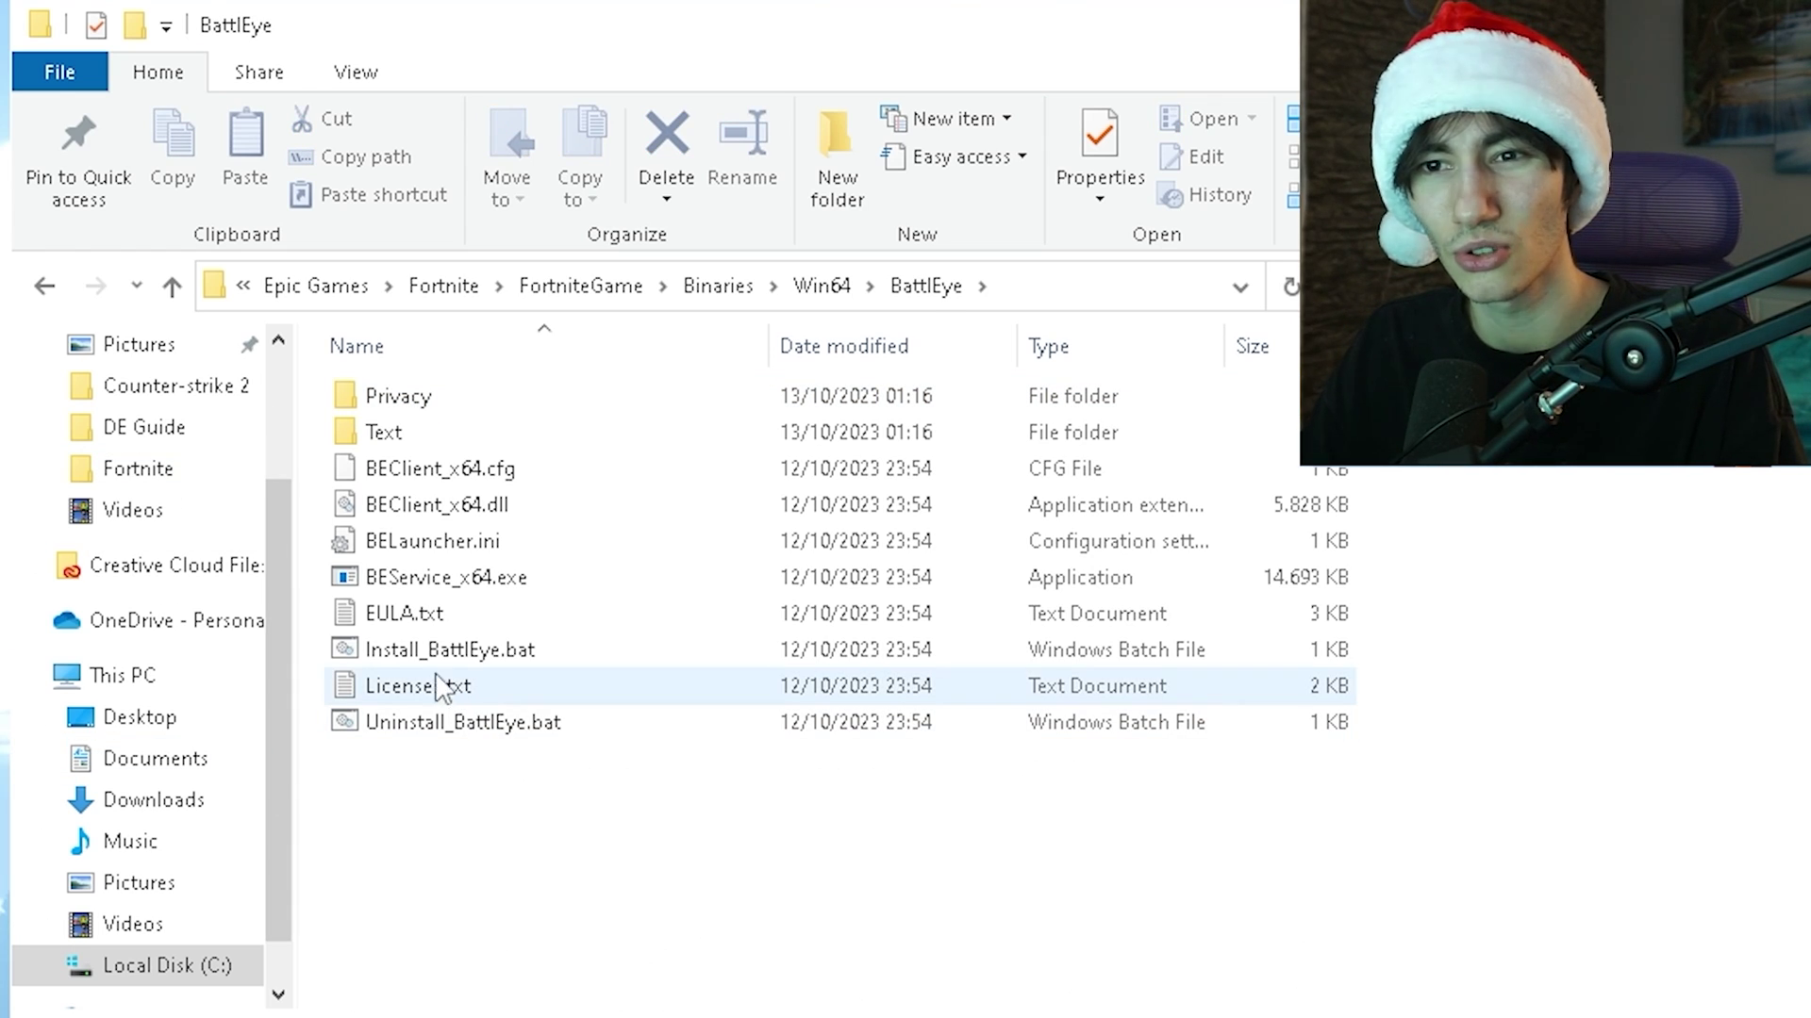
{"action": "double_click", "coordinate": [391, 726]}
{"action": "left_click", "coordinate": [1518, 907]}
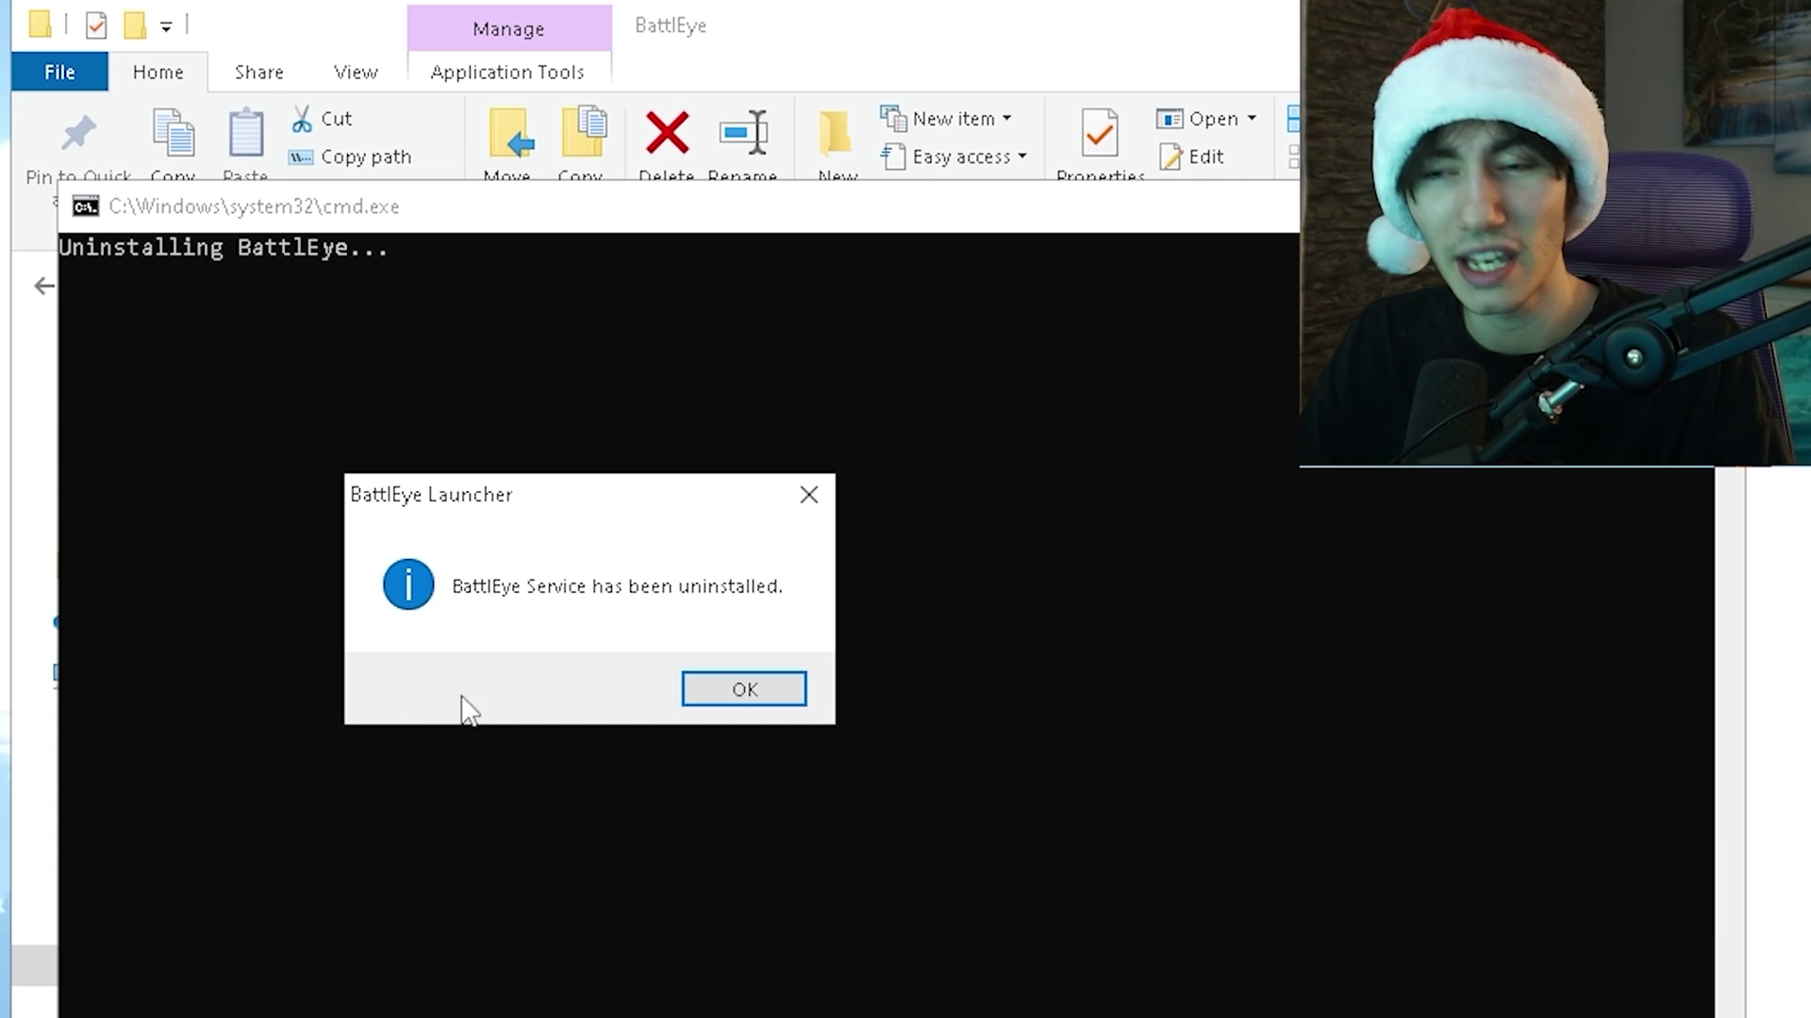
{"action": "left_click", "coordinate": [744, 692]}
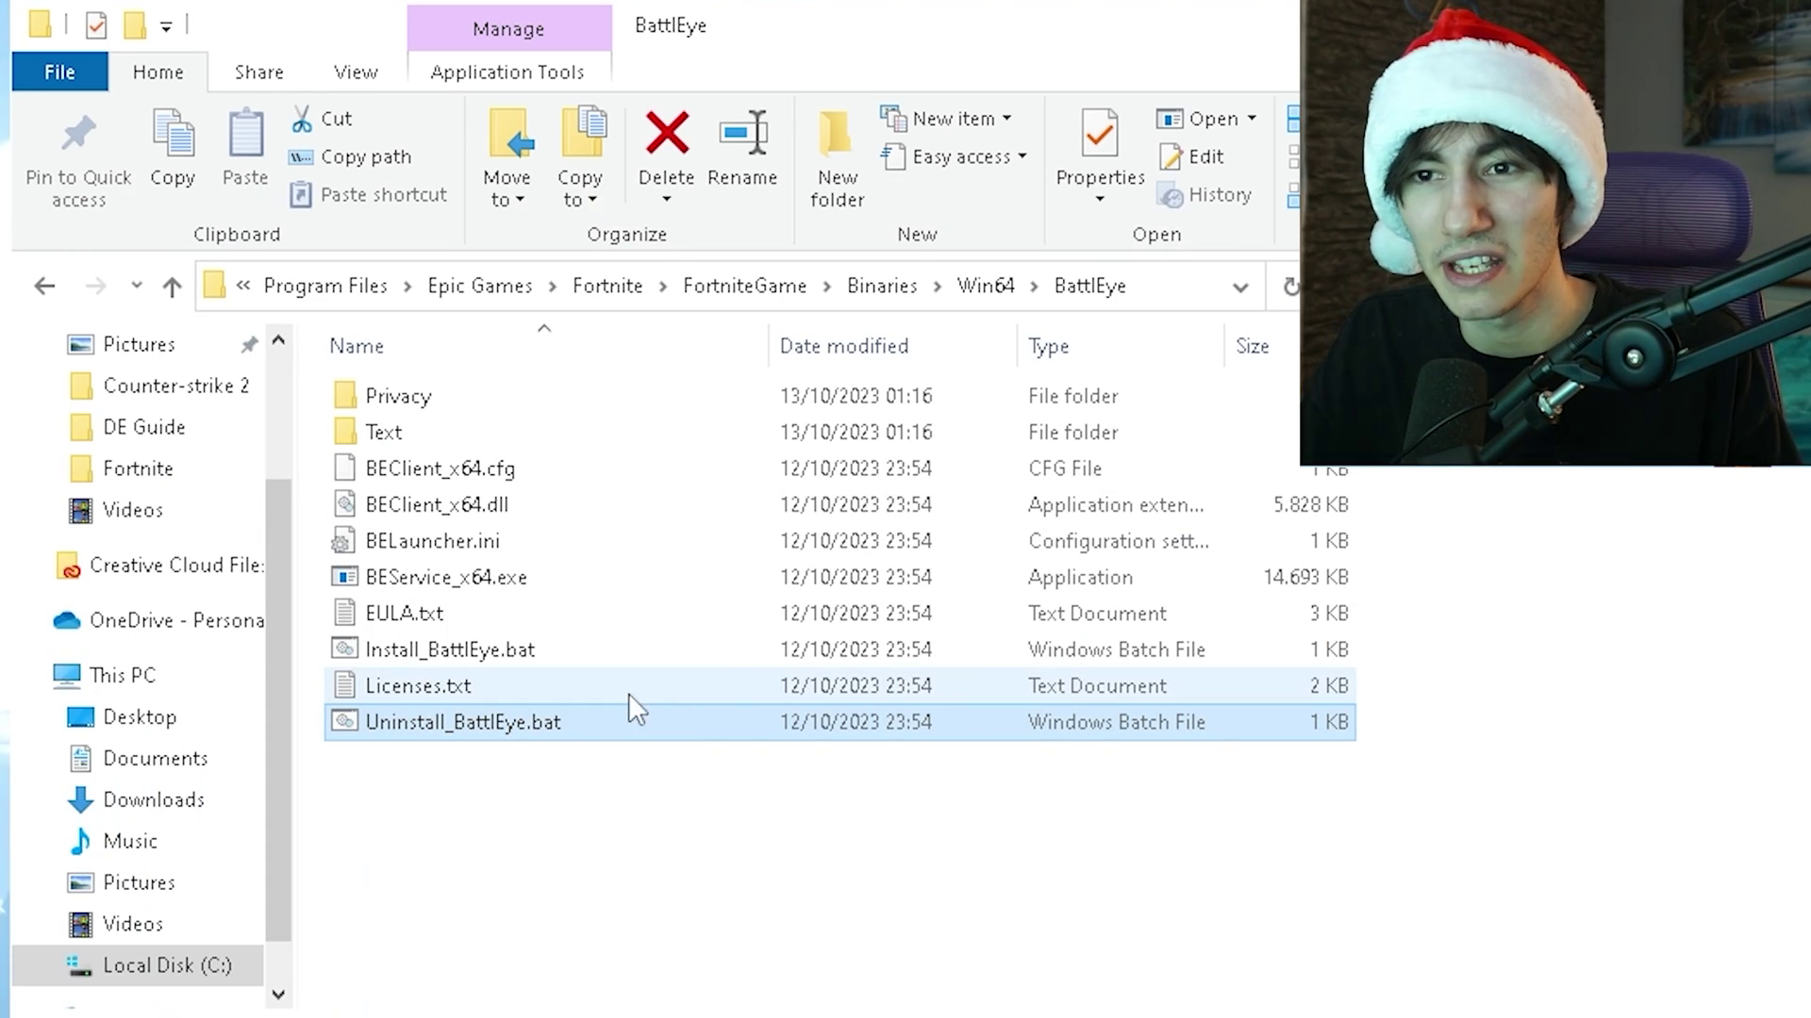
{"action": "left_click", "coordinate": [384, 660]}
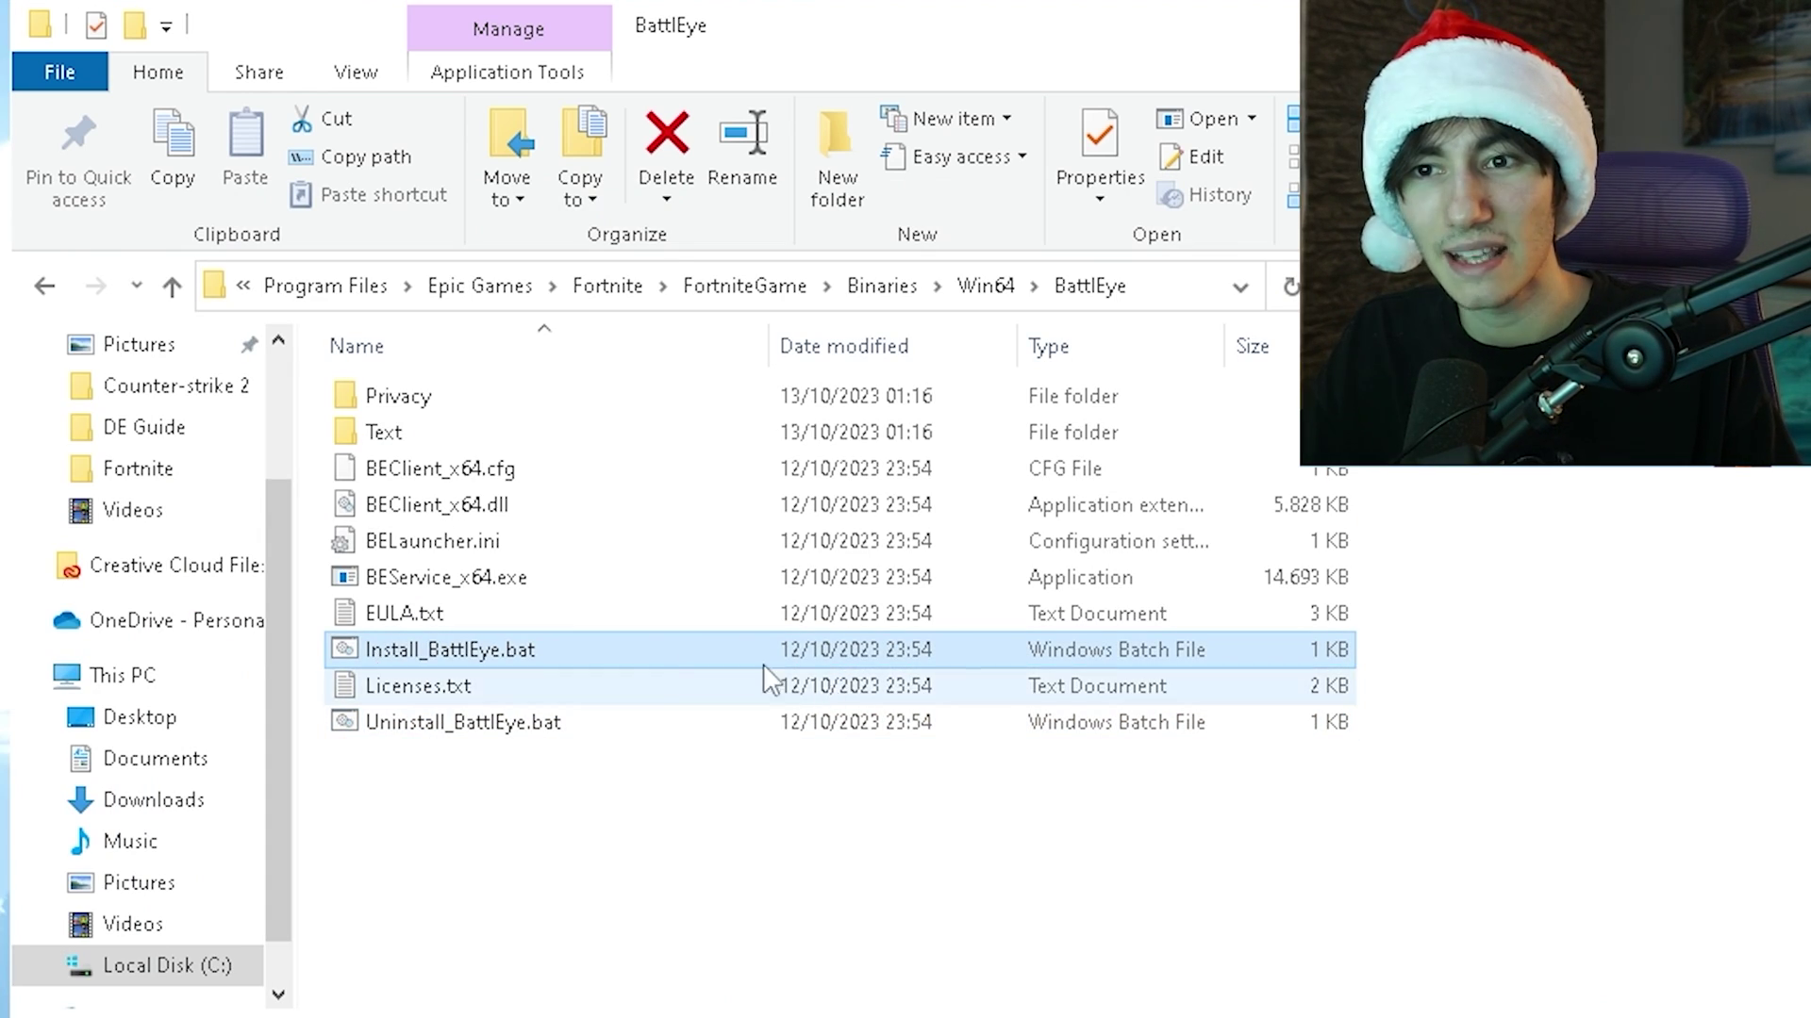
{"action": "double_click", "coordinate": [478, 660]}
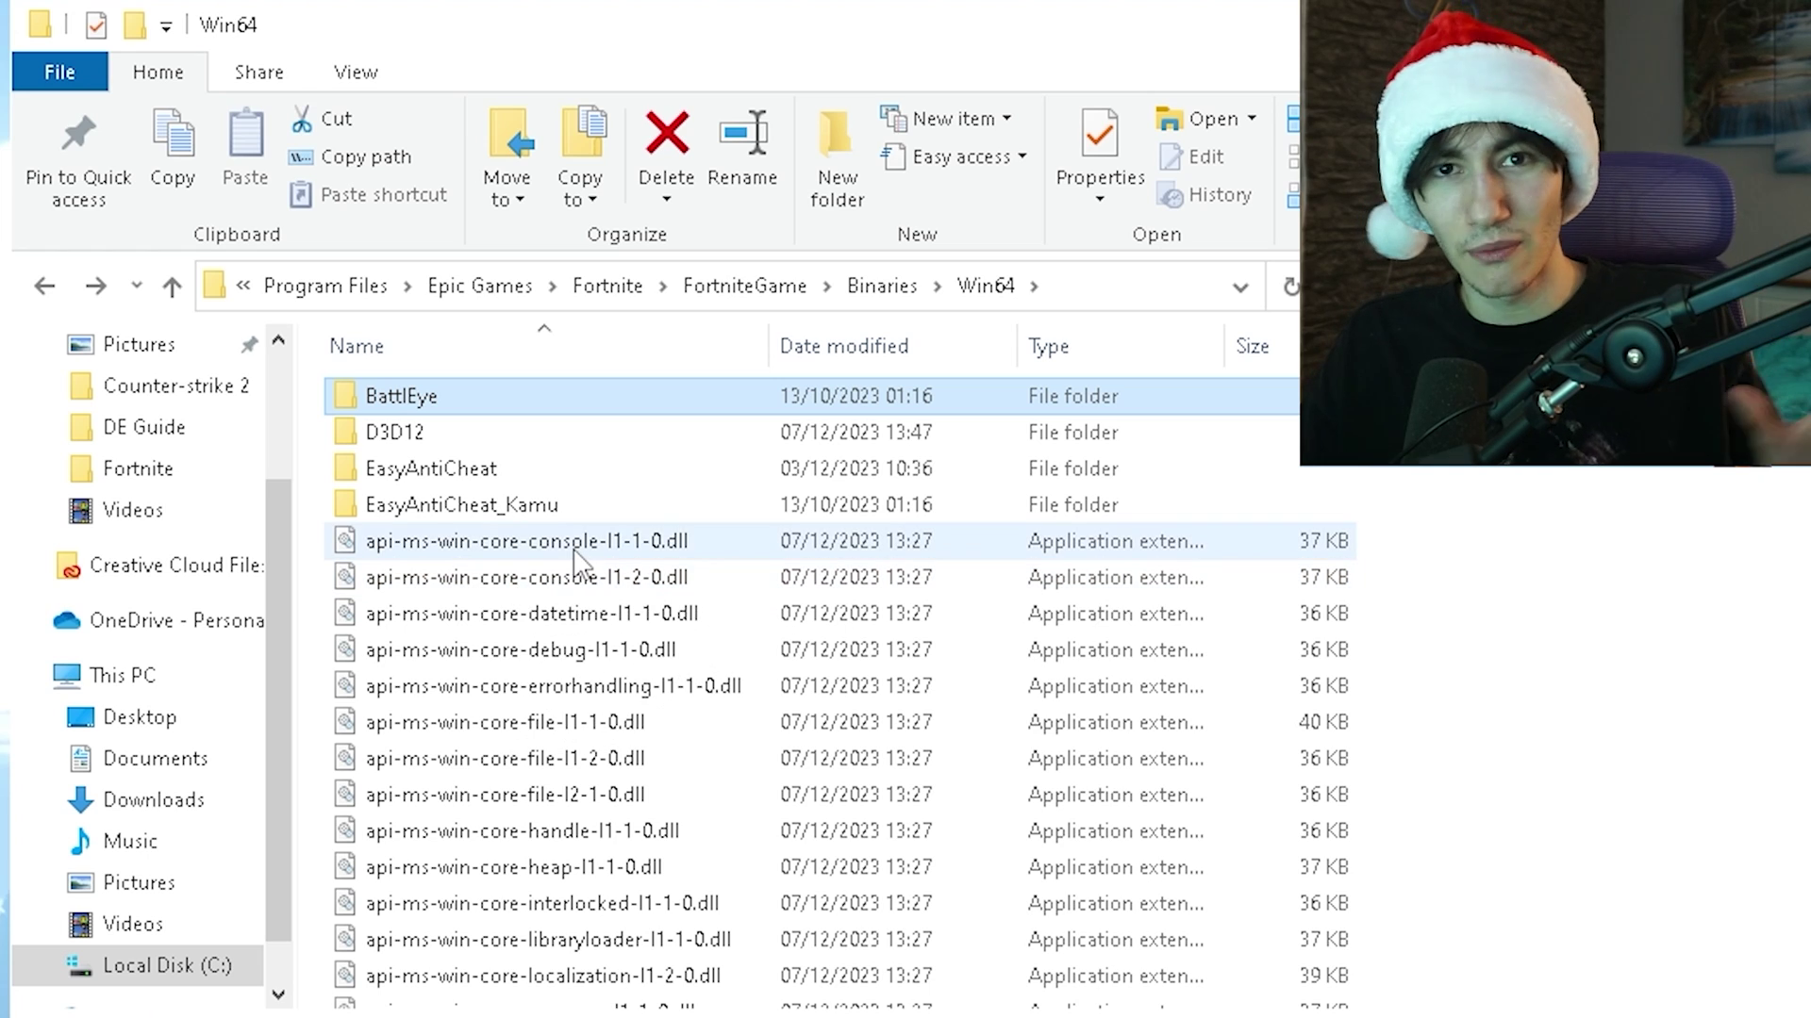
- Open the compatibility properties of FortniteClient-Win64-Shipping.exe in the Win64 folder
{"action": "scroll", "coordinate": [580, 563], "scroll_direction": "down", "scroll_amount": 14}
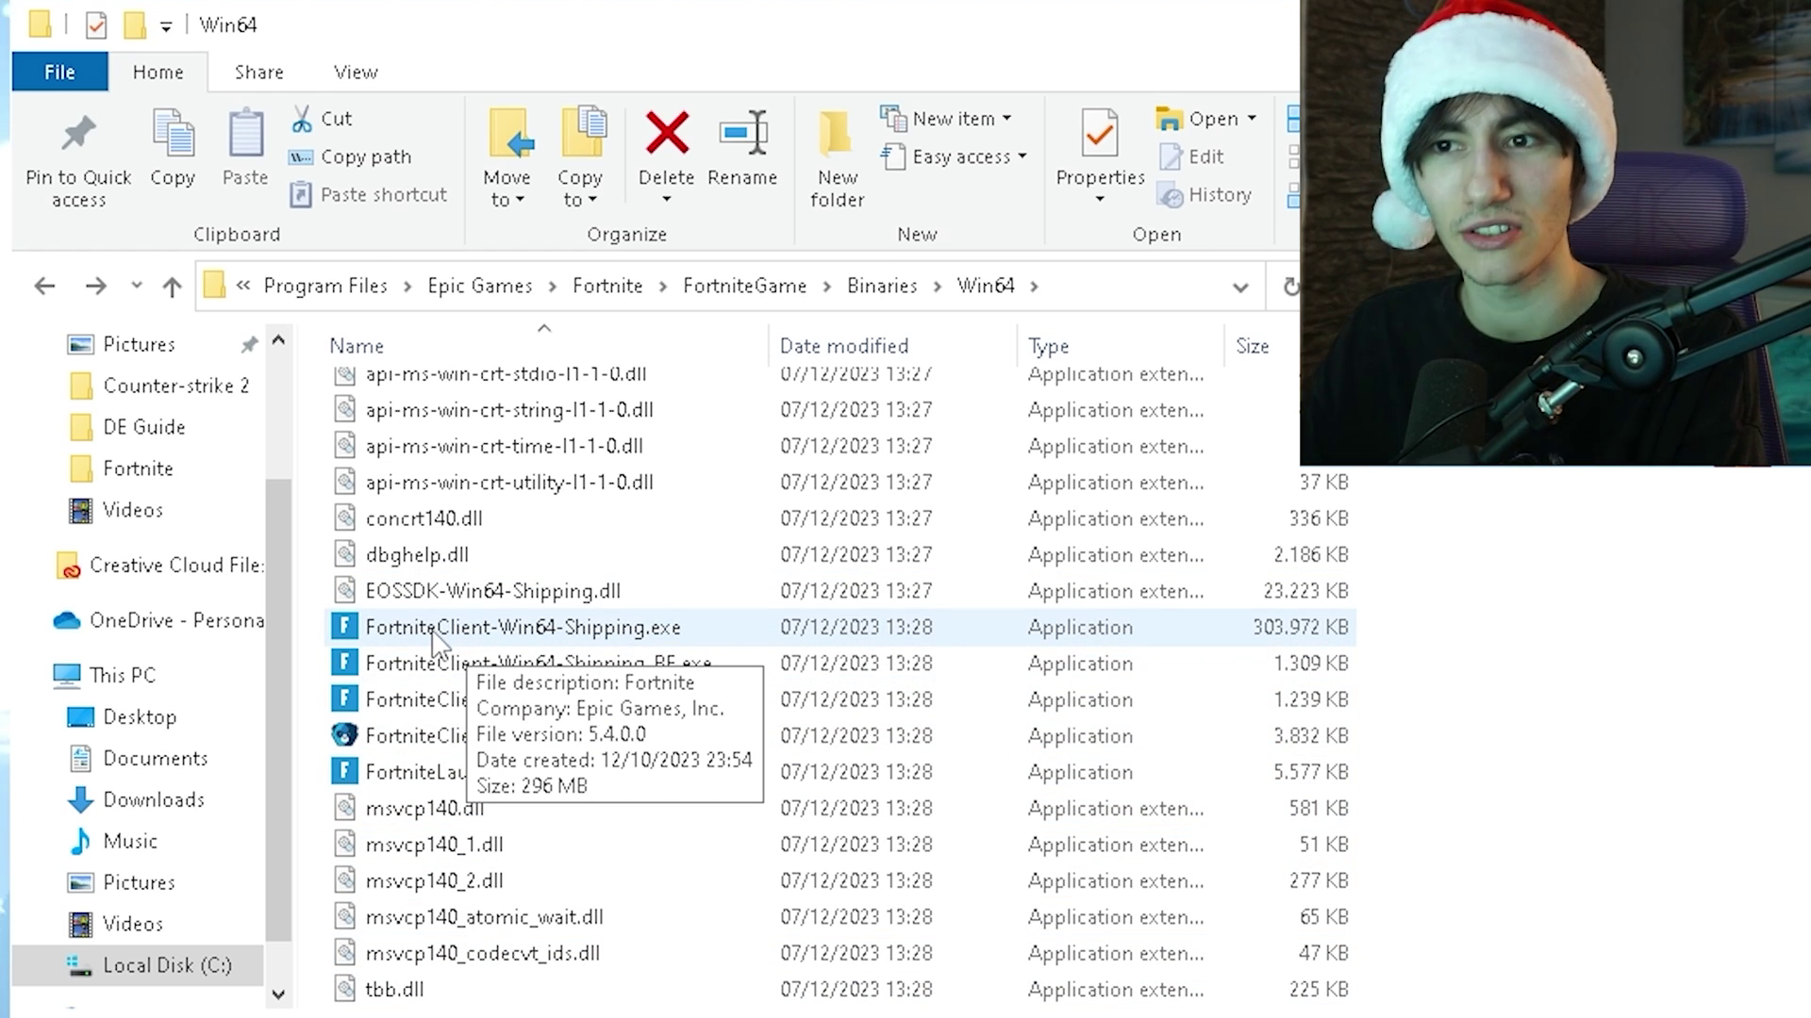
{"action": "right_click", "coordinate": [435, 643]}
{"action": "key", "text": "r"}
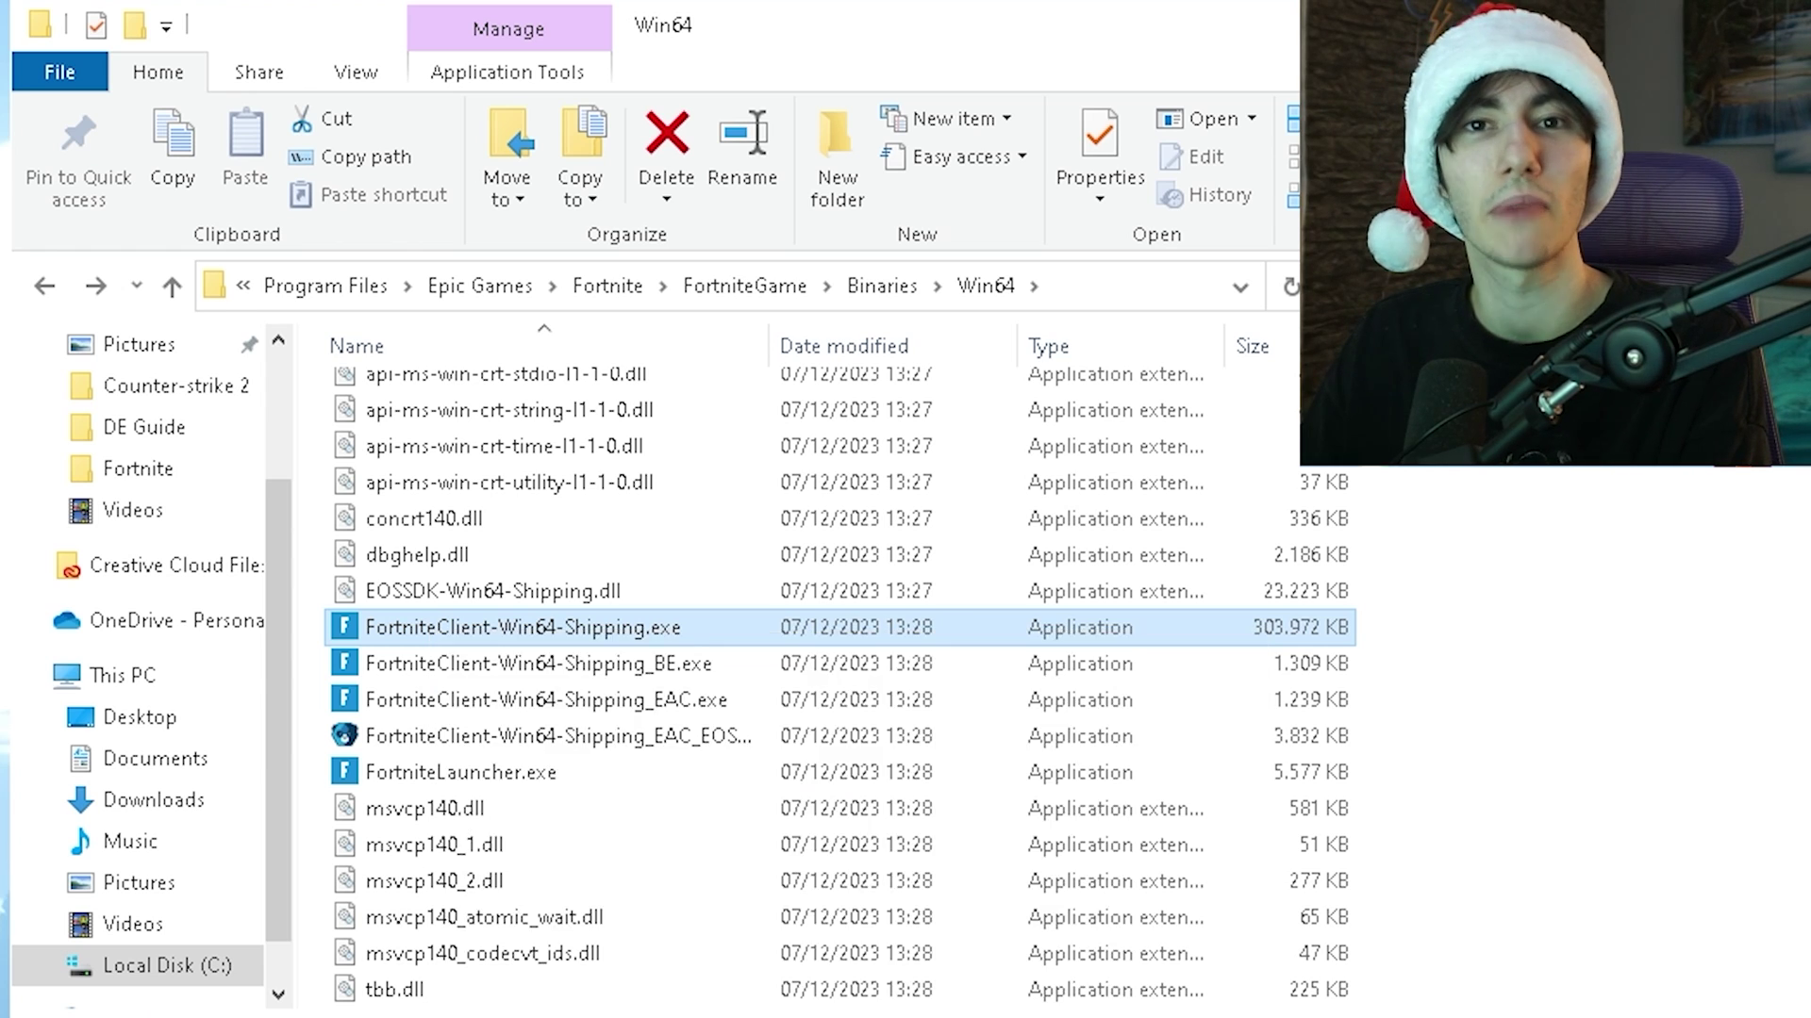
{"action": "left_click_drag", "start_coordinate": [653, 675], "coordinate": [594, 140]}
{"action": "left_click", "coordinate": [700, 204]}
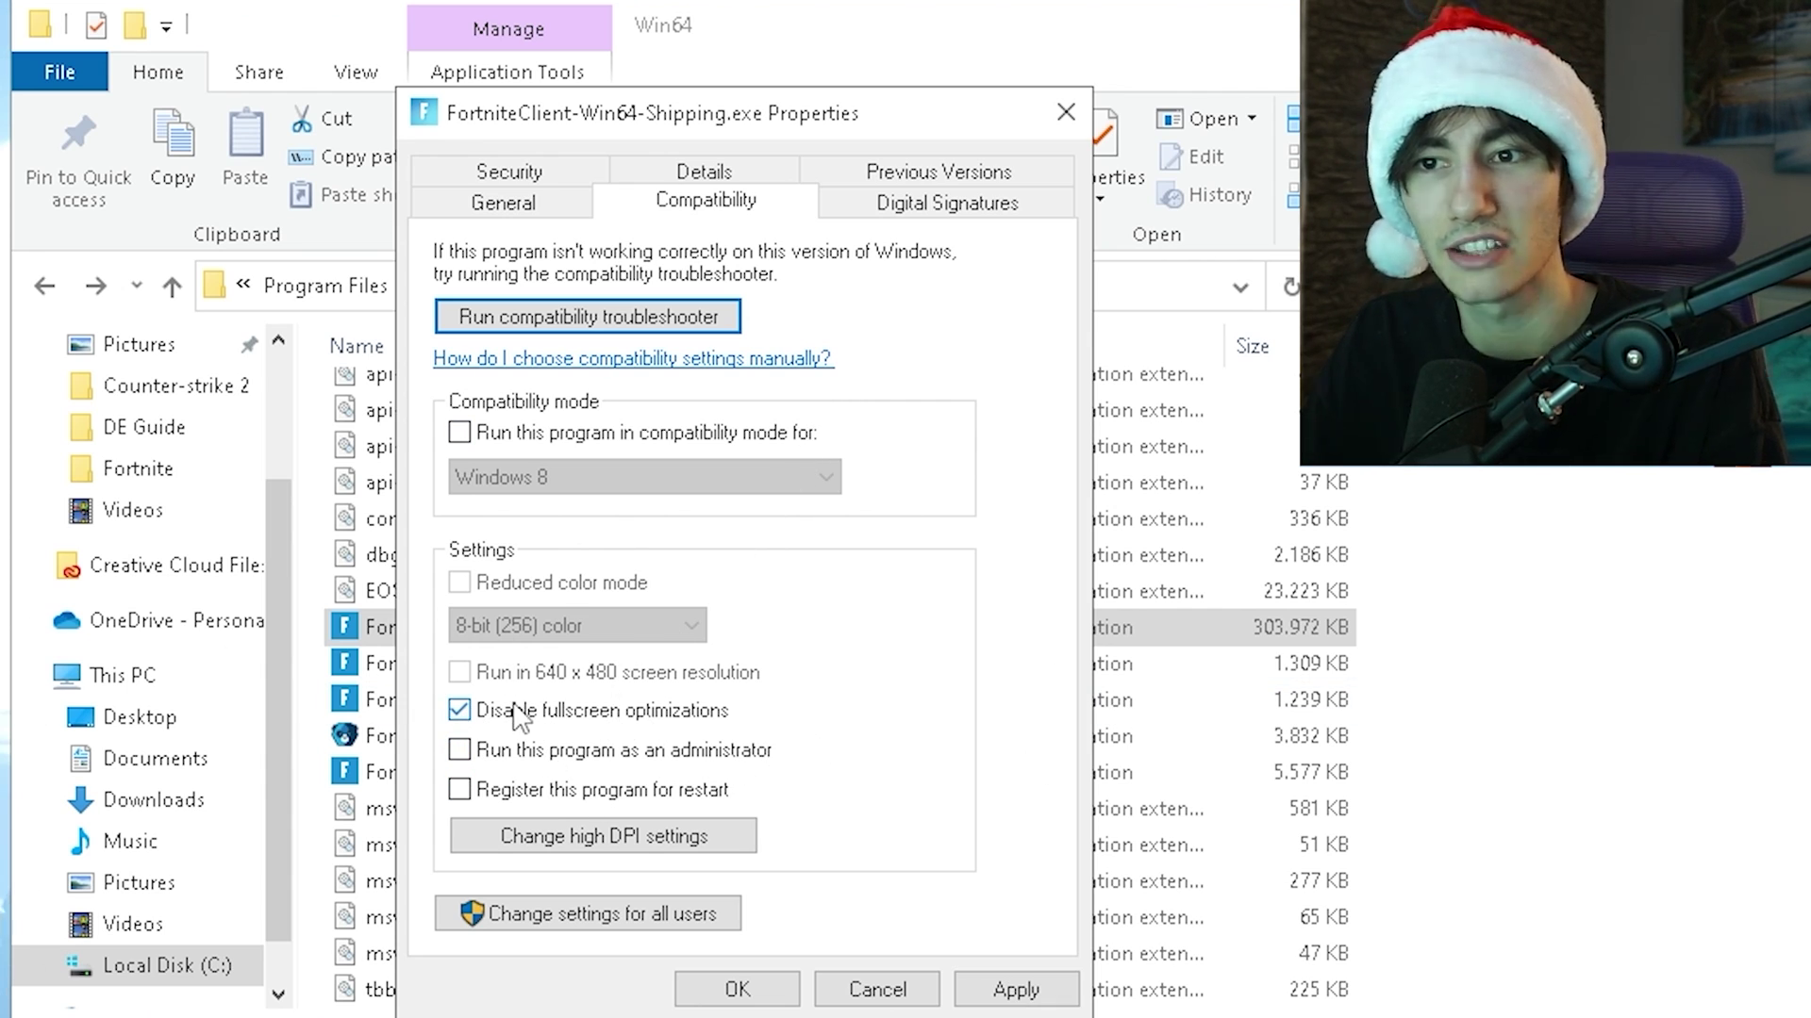
- Override the high DPI scaling behavior with scaling performed by Application, and apply the Fortnite client's properties
{"action": "left_click", "coordinate": [540, 854]}
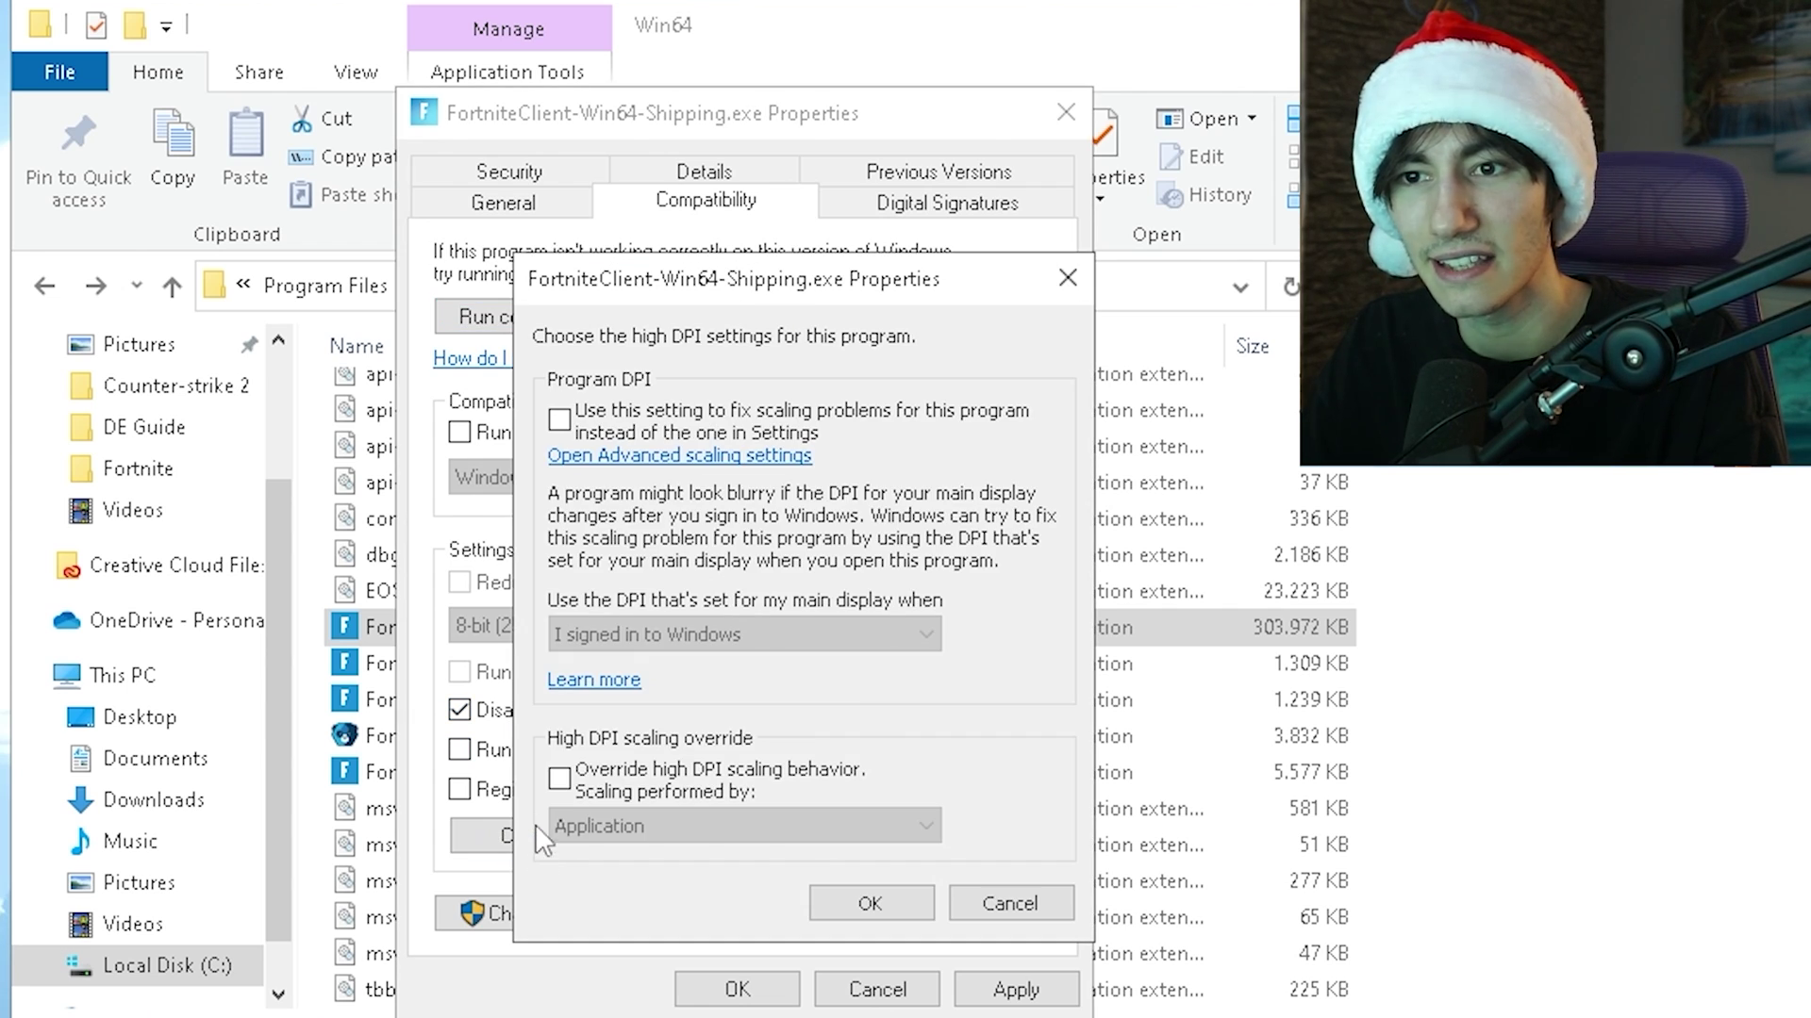
{"action": "left_click", "coordinate": [560, 780]}
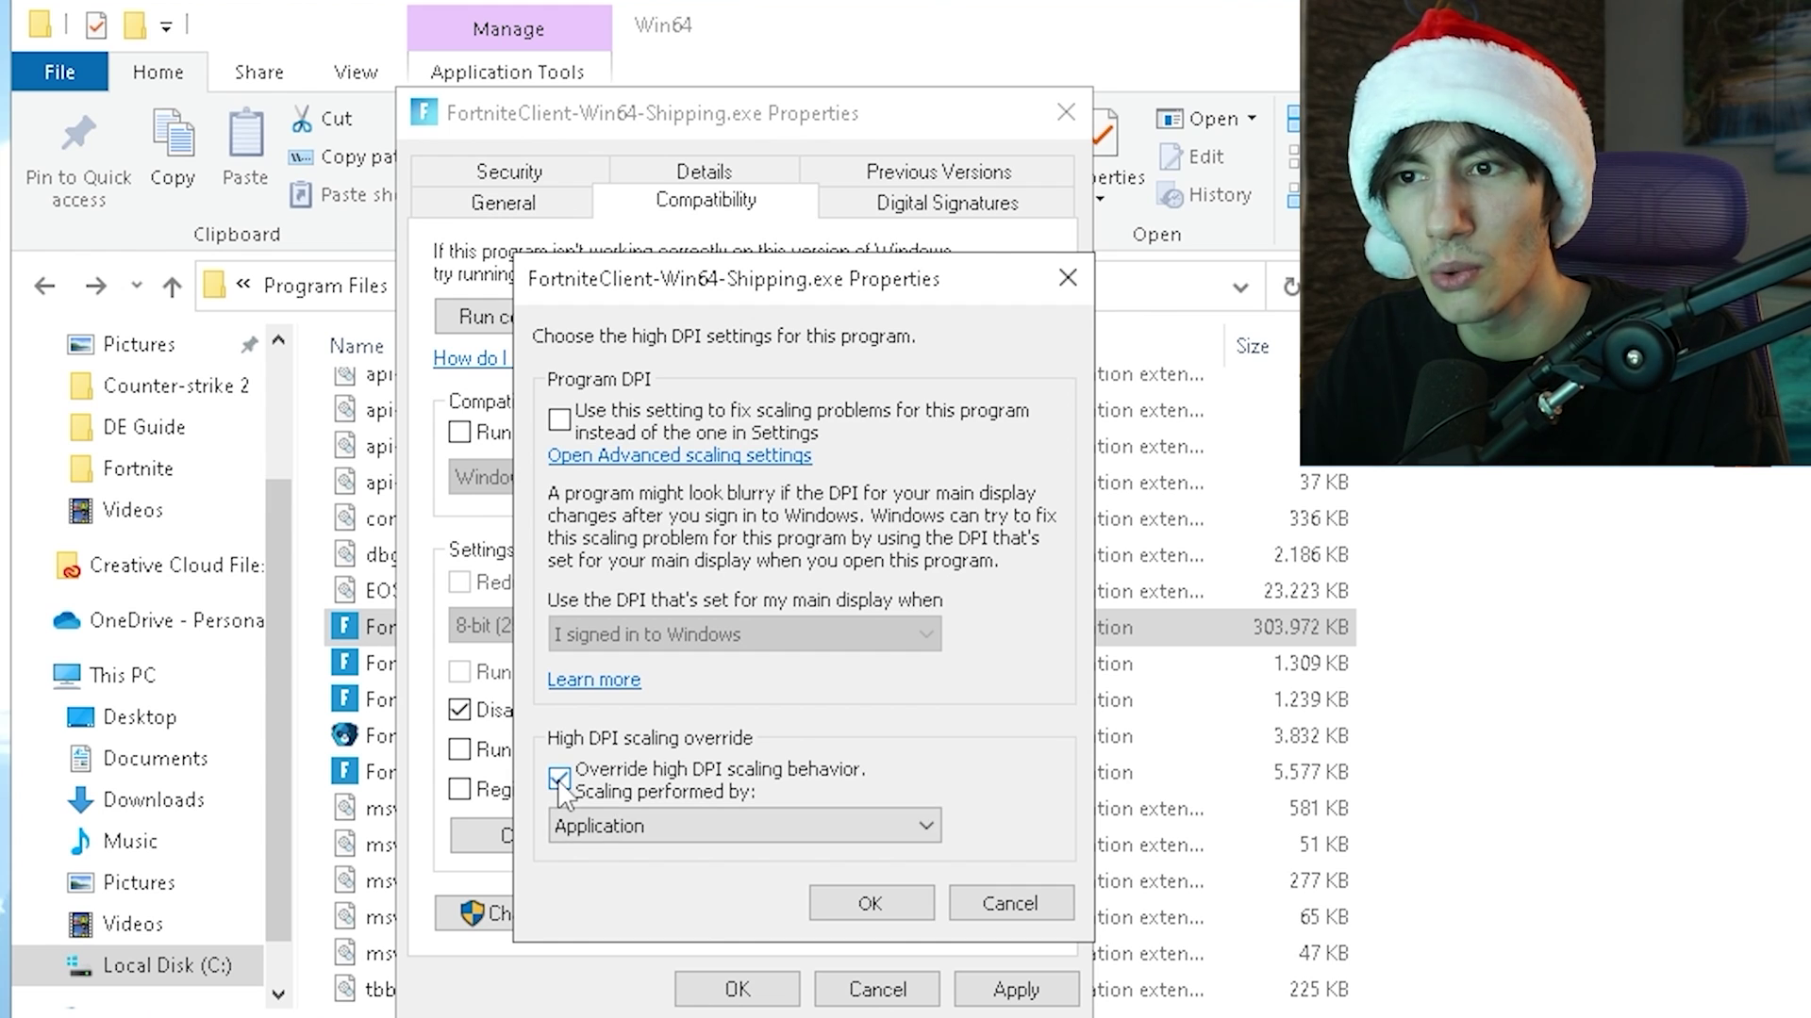
{"action": "left_click", "coordinate": [698, 828]}
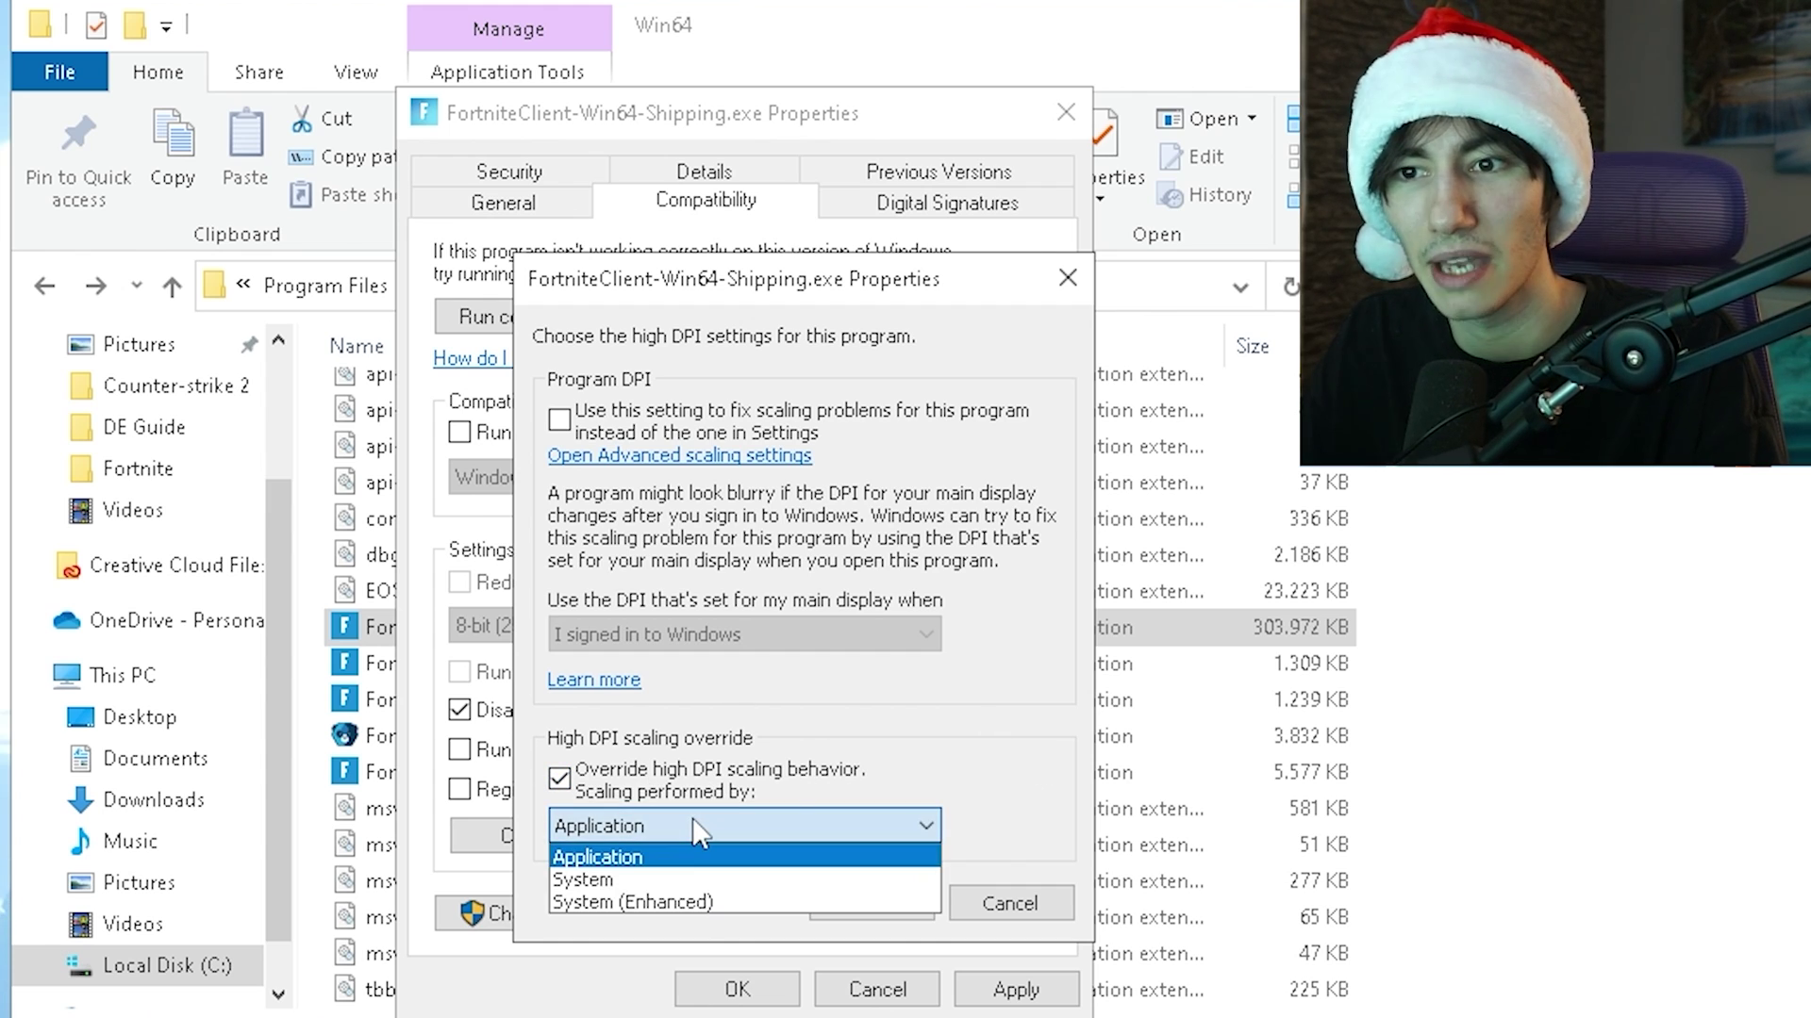
{"action": "left_click", "coordinate": [697, 828]}
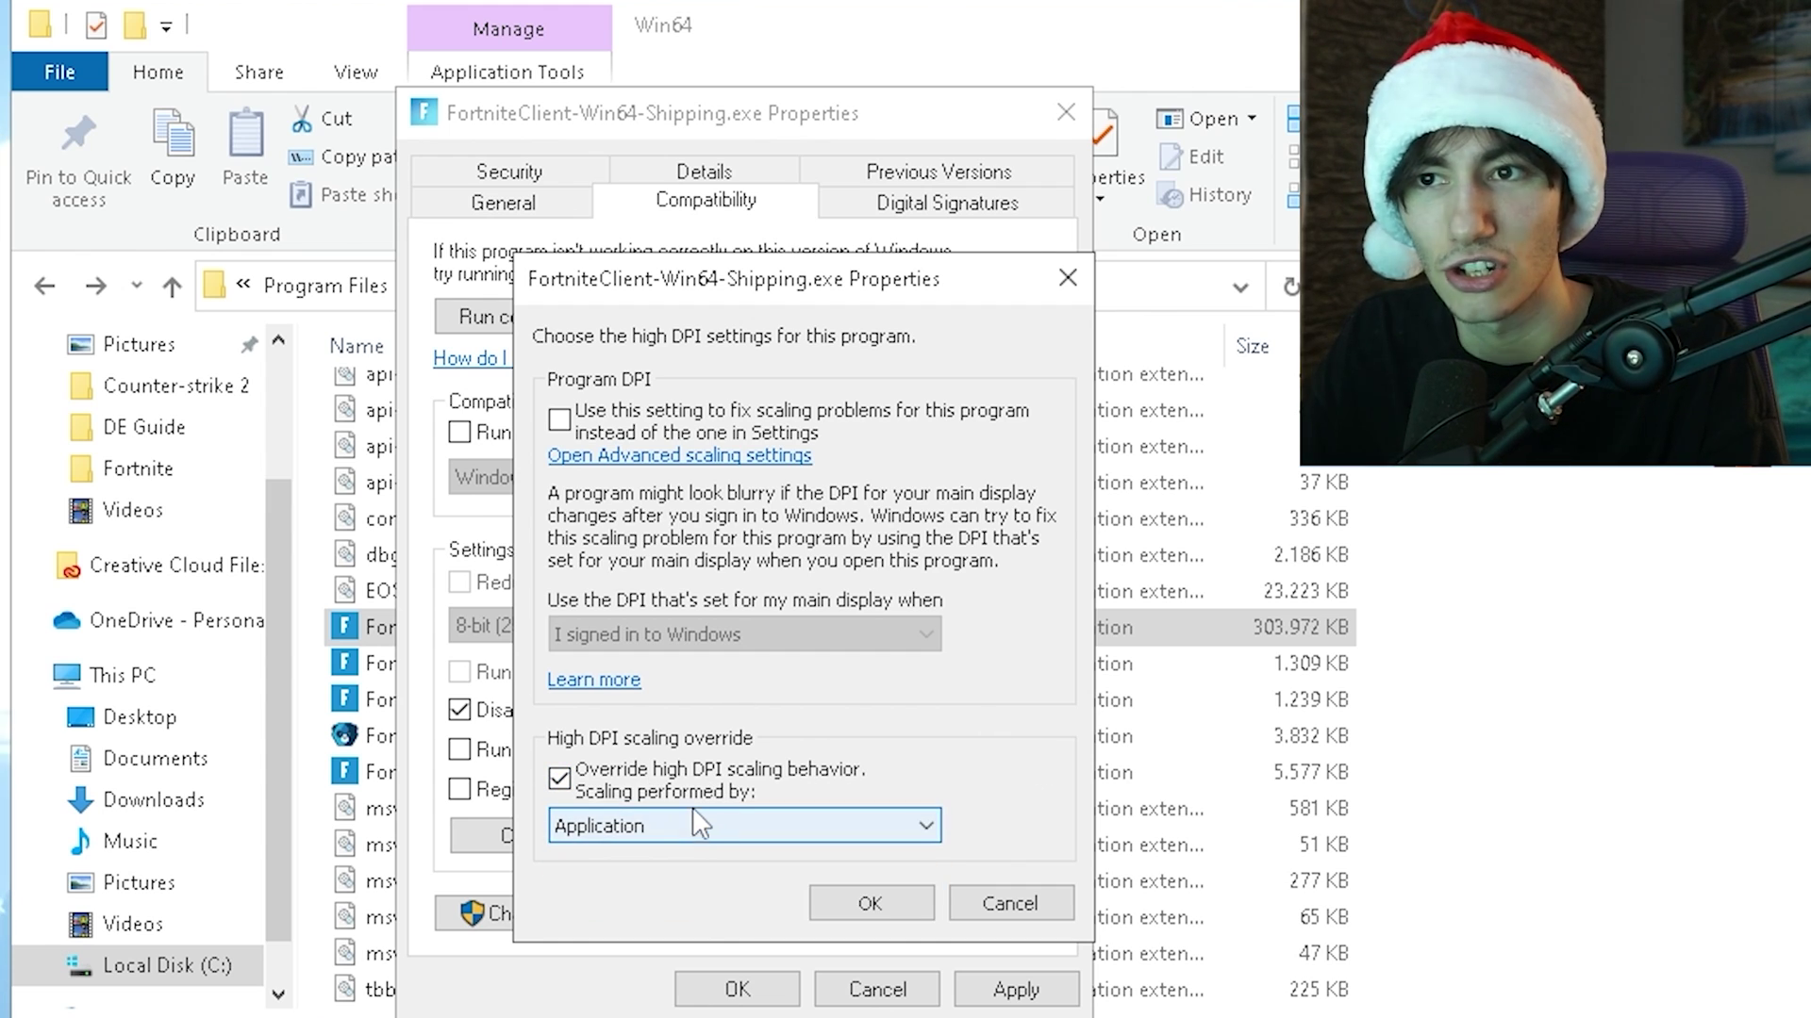
{"action": "left_click", "coordinate": [869, 904]}
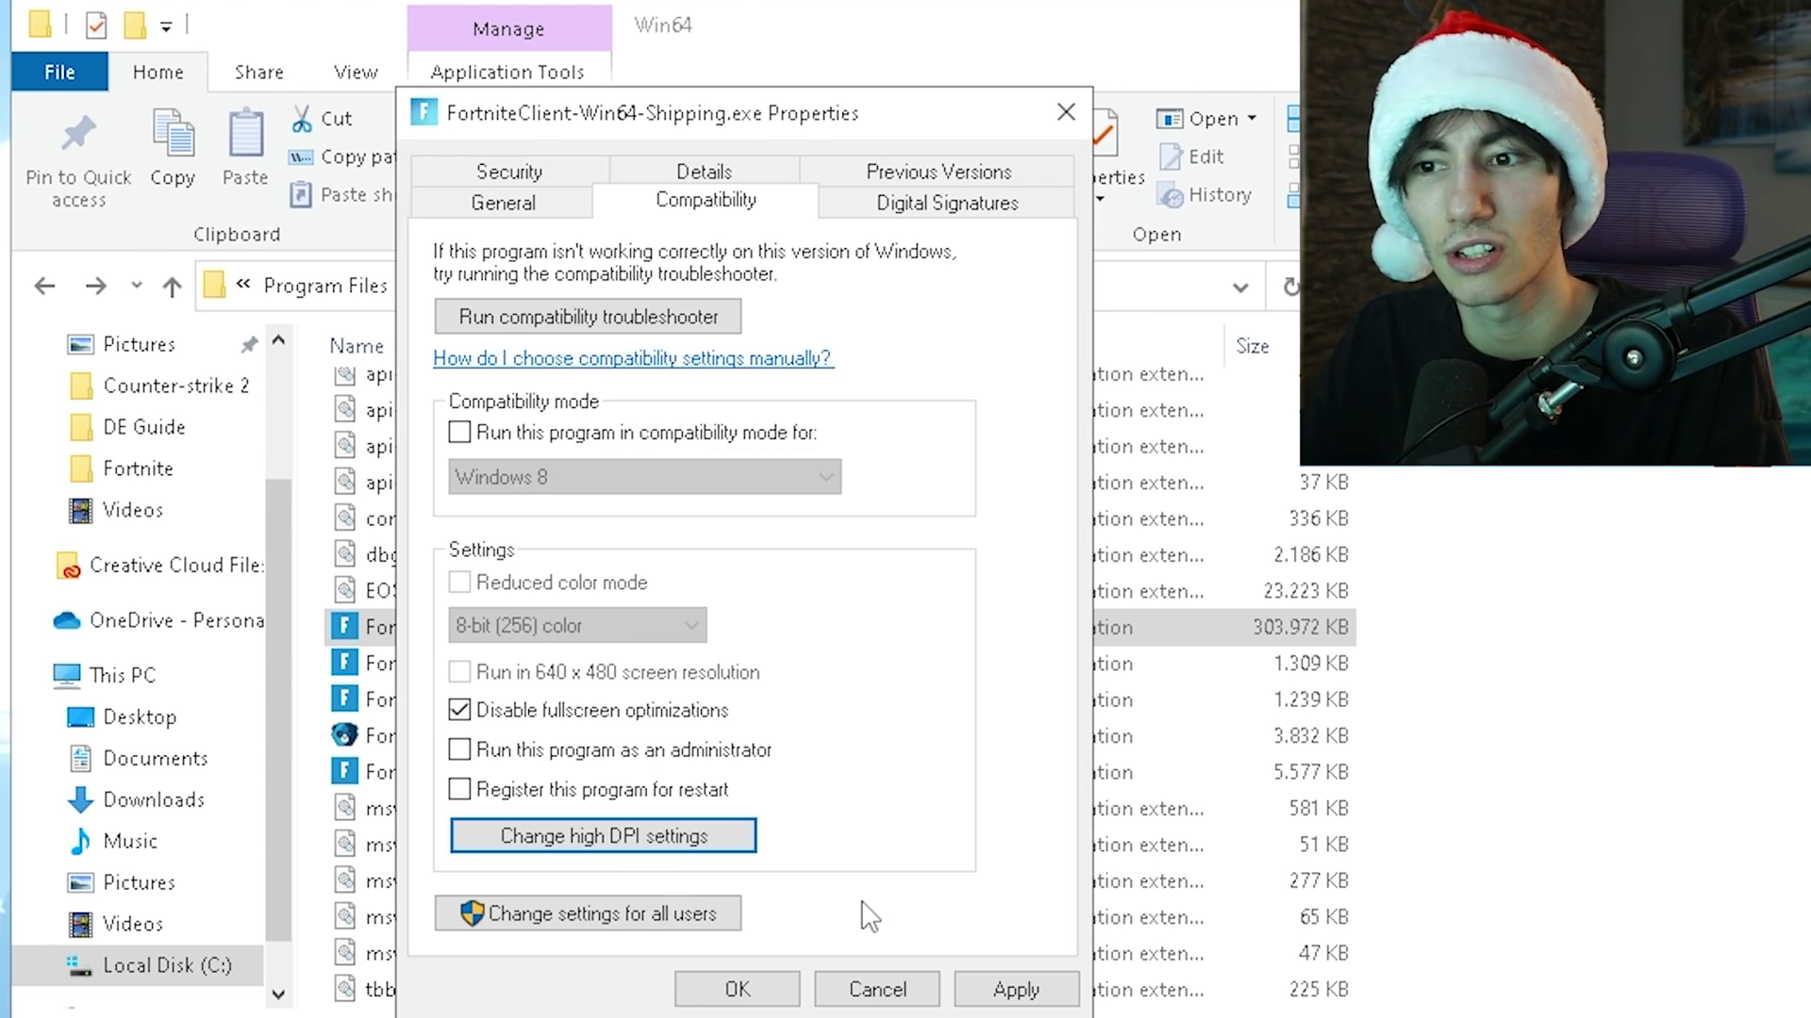
{"action": "left_click", "coordinate": [1016, 990]}
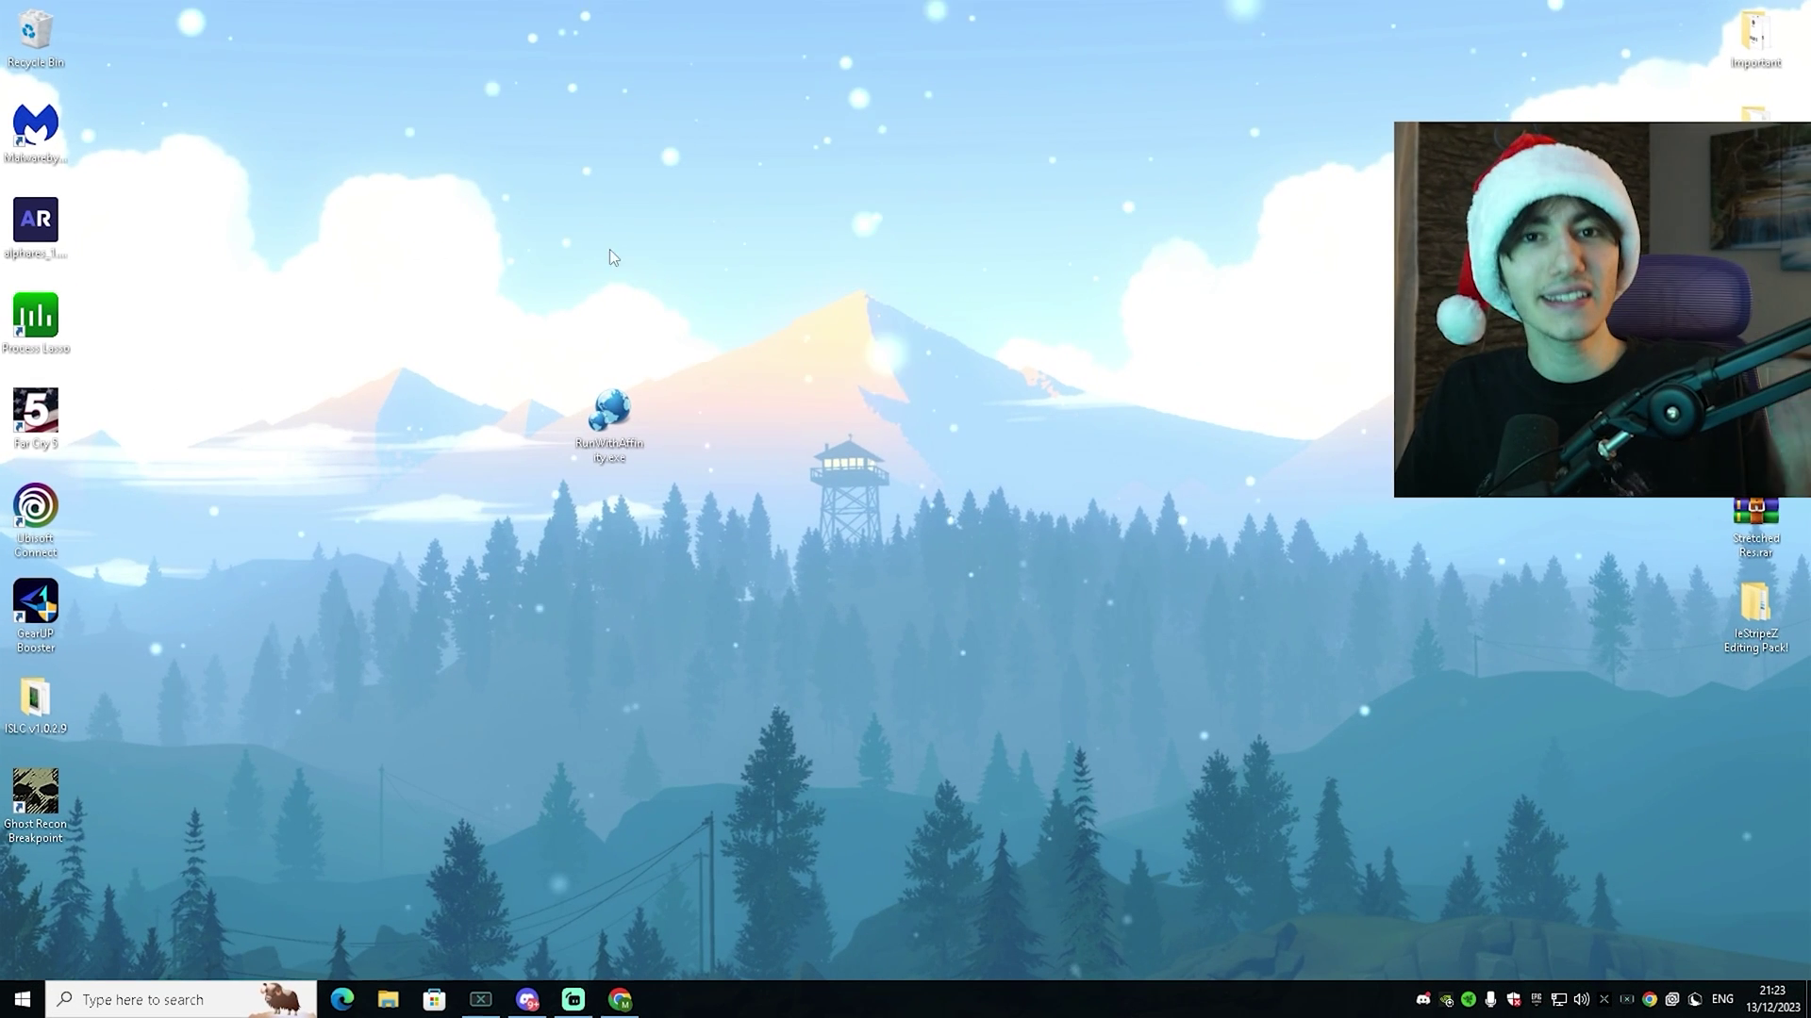
- Launch RunWithAffinity.exe from the desktop and browse to Local Disk (C:) for the program selection
{"action": "left_click", "coordinate": [609, 415]}
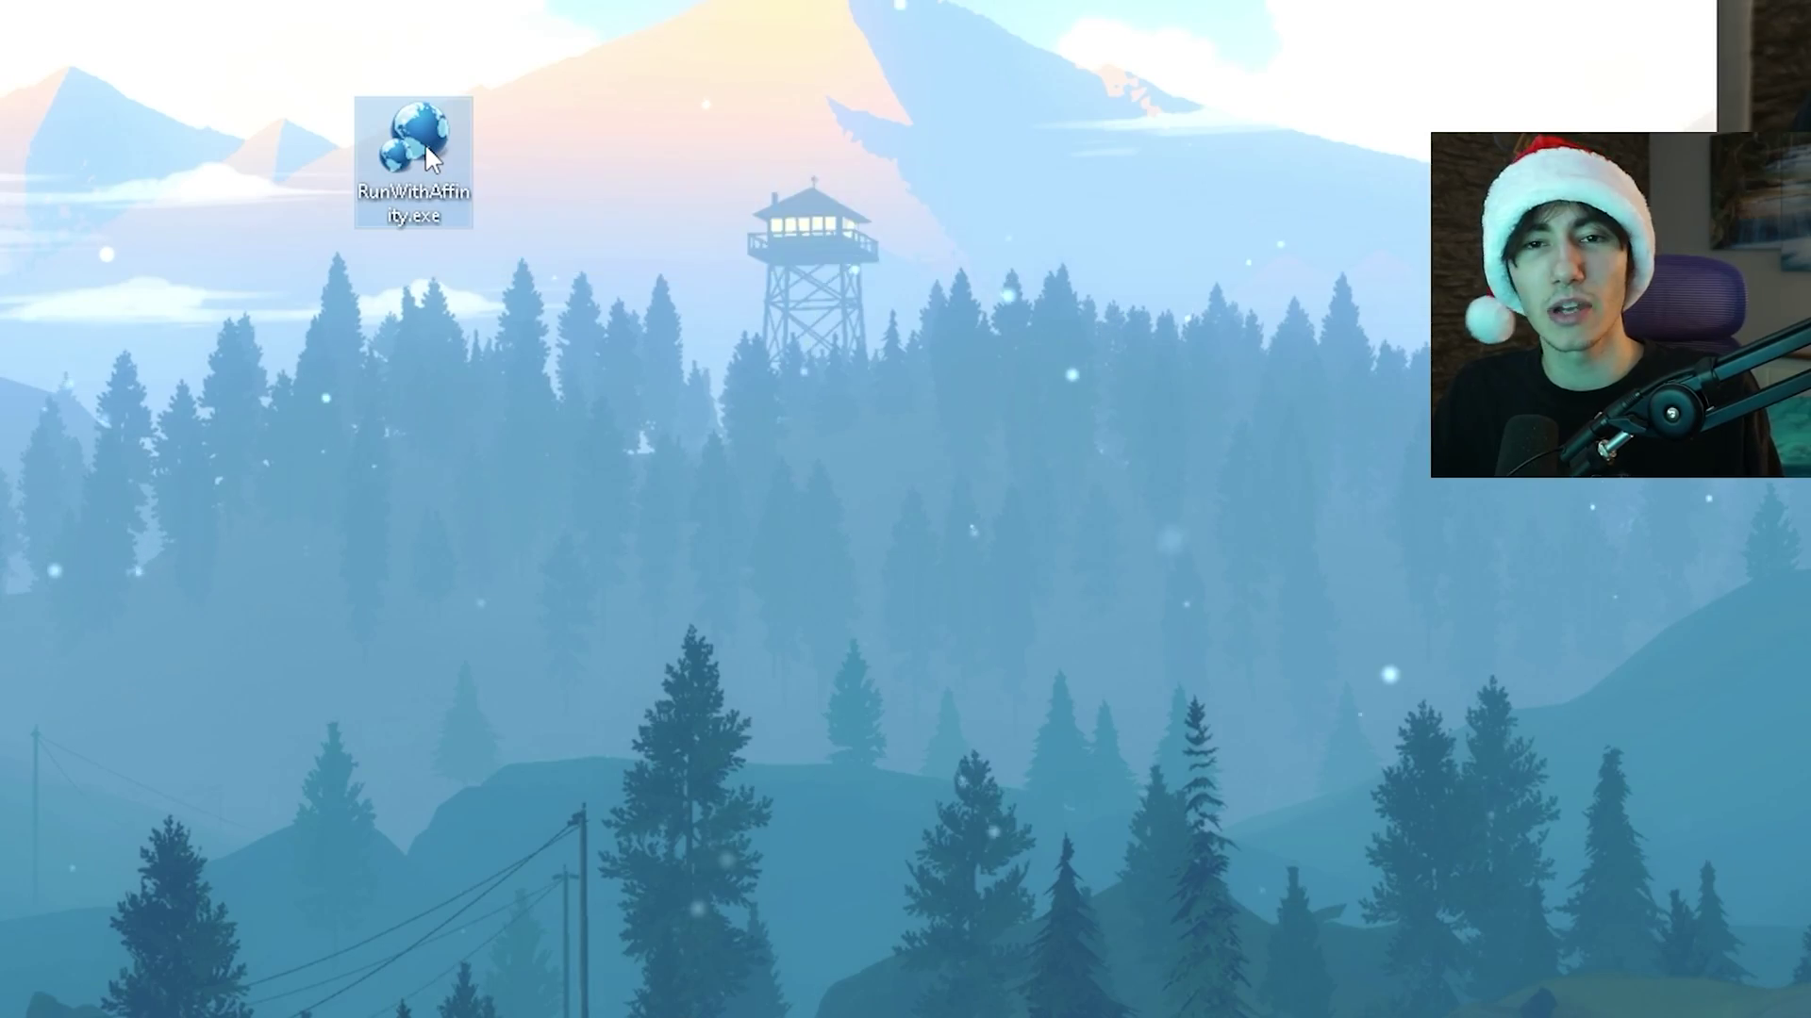
{"action": "right_click", "coordinate": [615, 420]}
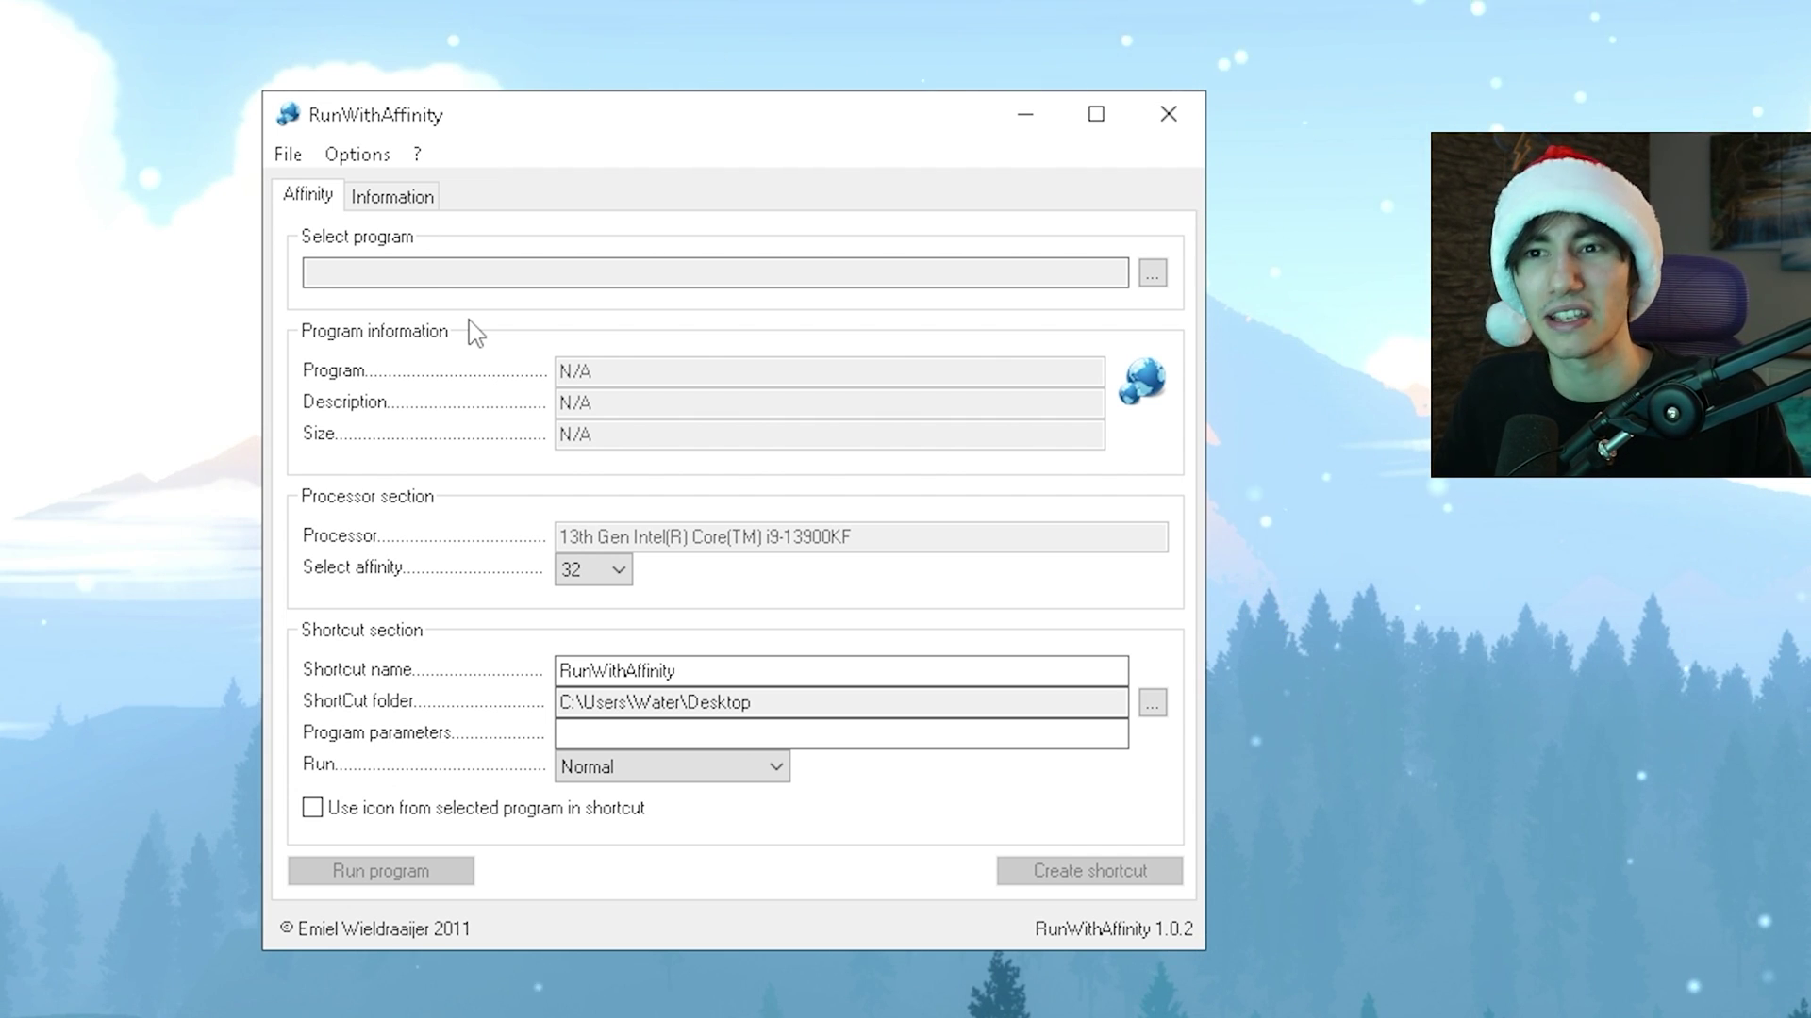
{"action": "left_click", "coordinate": [1152, 274]}
{"action": "left_click", "coordinate": [543, 549]}
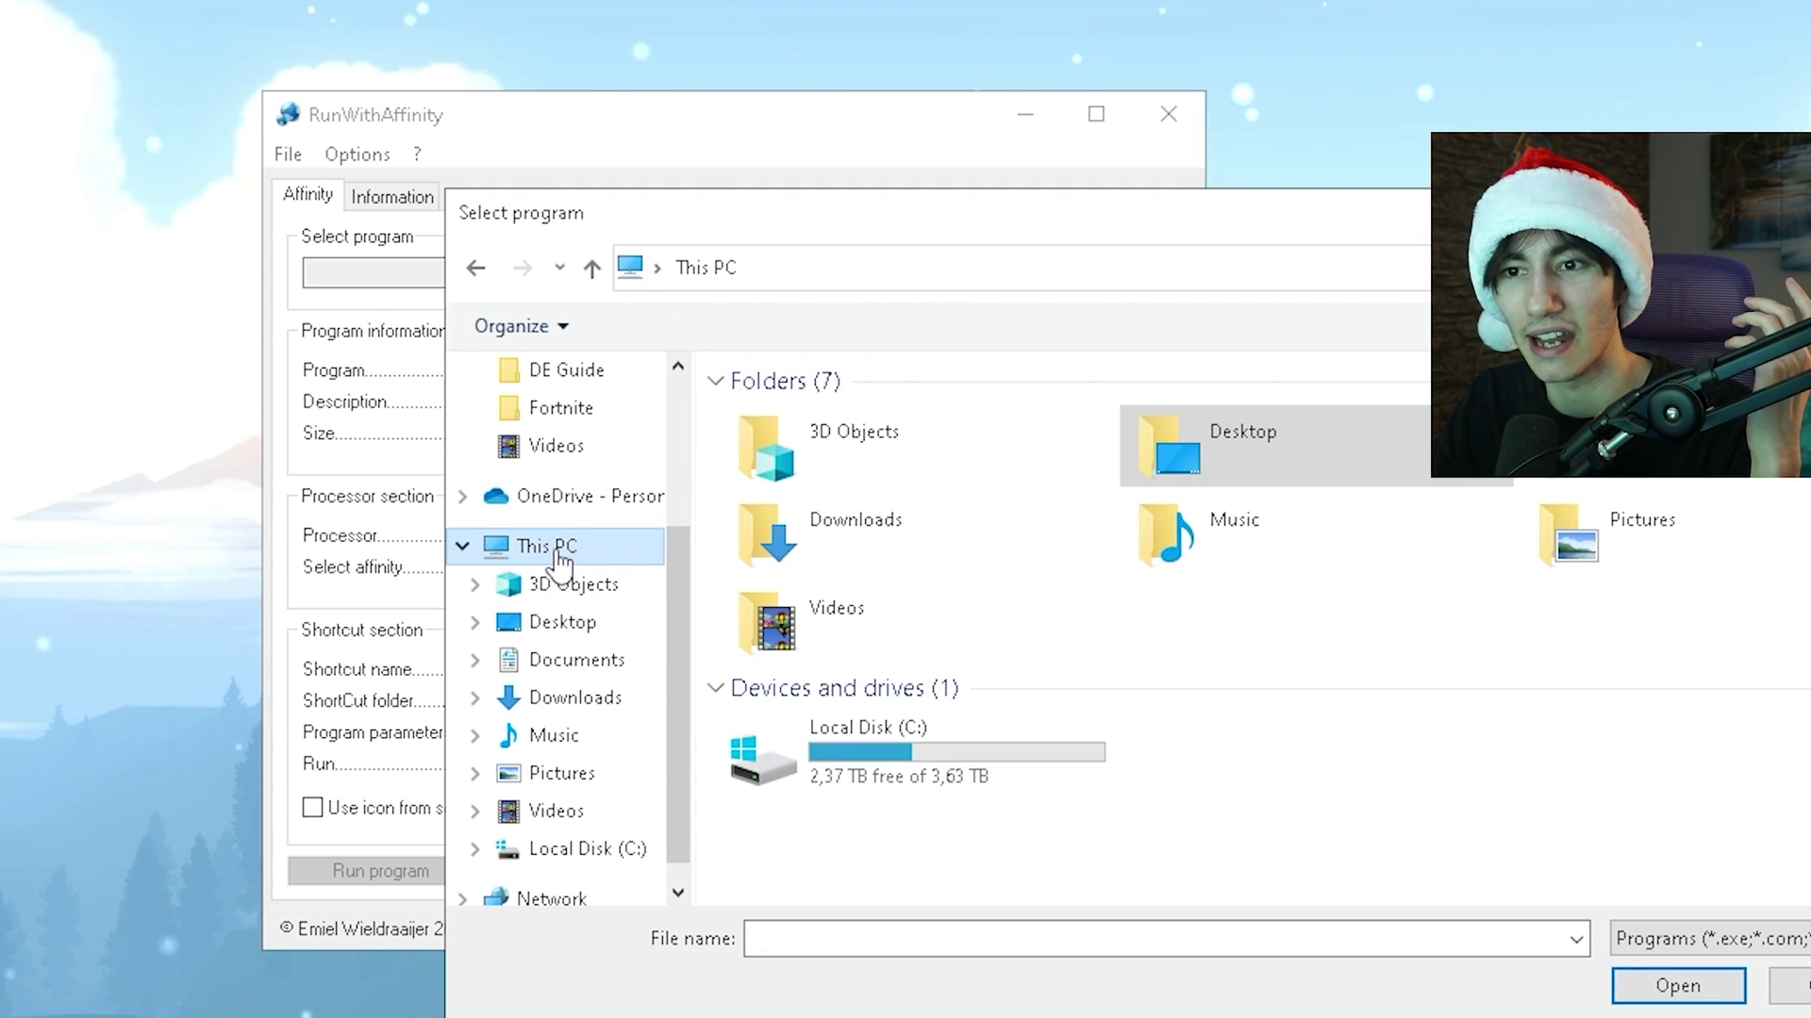
{"action": "double_click", "coordinate": [837, 750]}
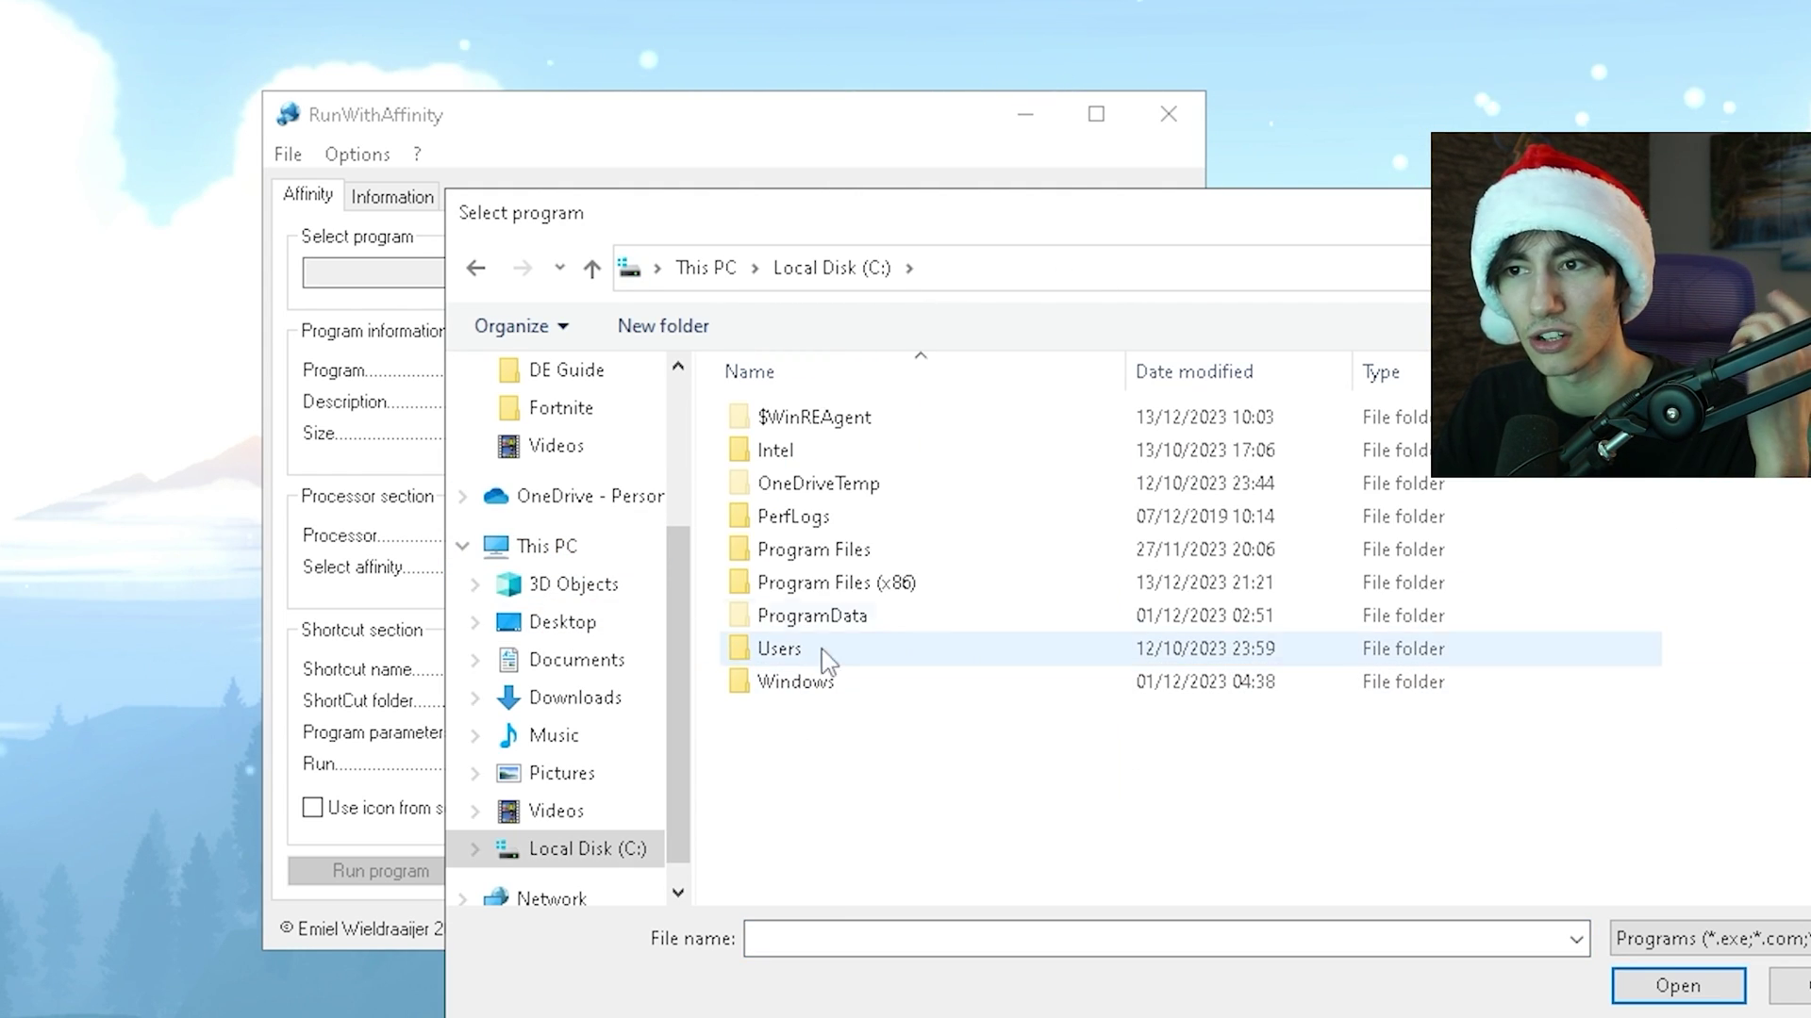
- Select FortniteClient-Win64-Shipping.exe from Program Files\Epic Games\Fortnite\FortniteGame\Binaries\Win64 as the program
{"action": "double_click", "coordinate": [802, 543]}
{"action": "double_click", "coordinate": [781, 483]}
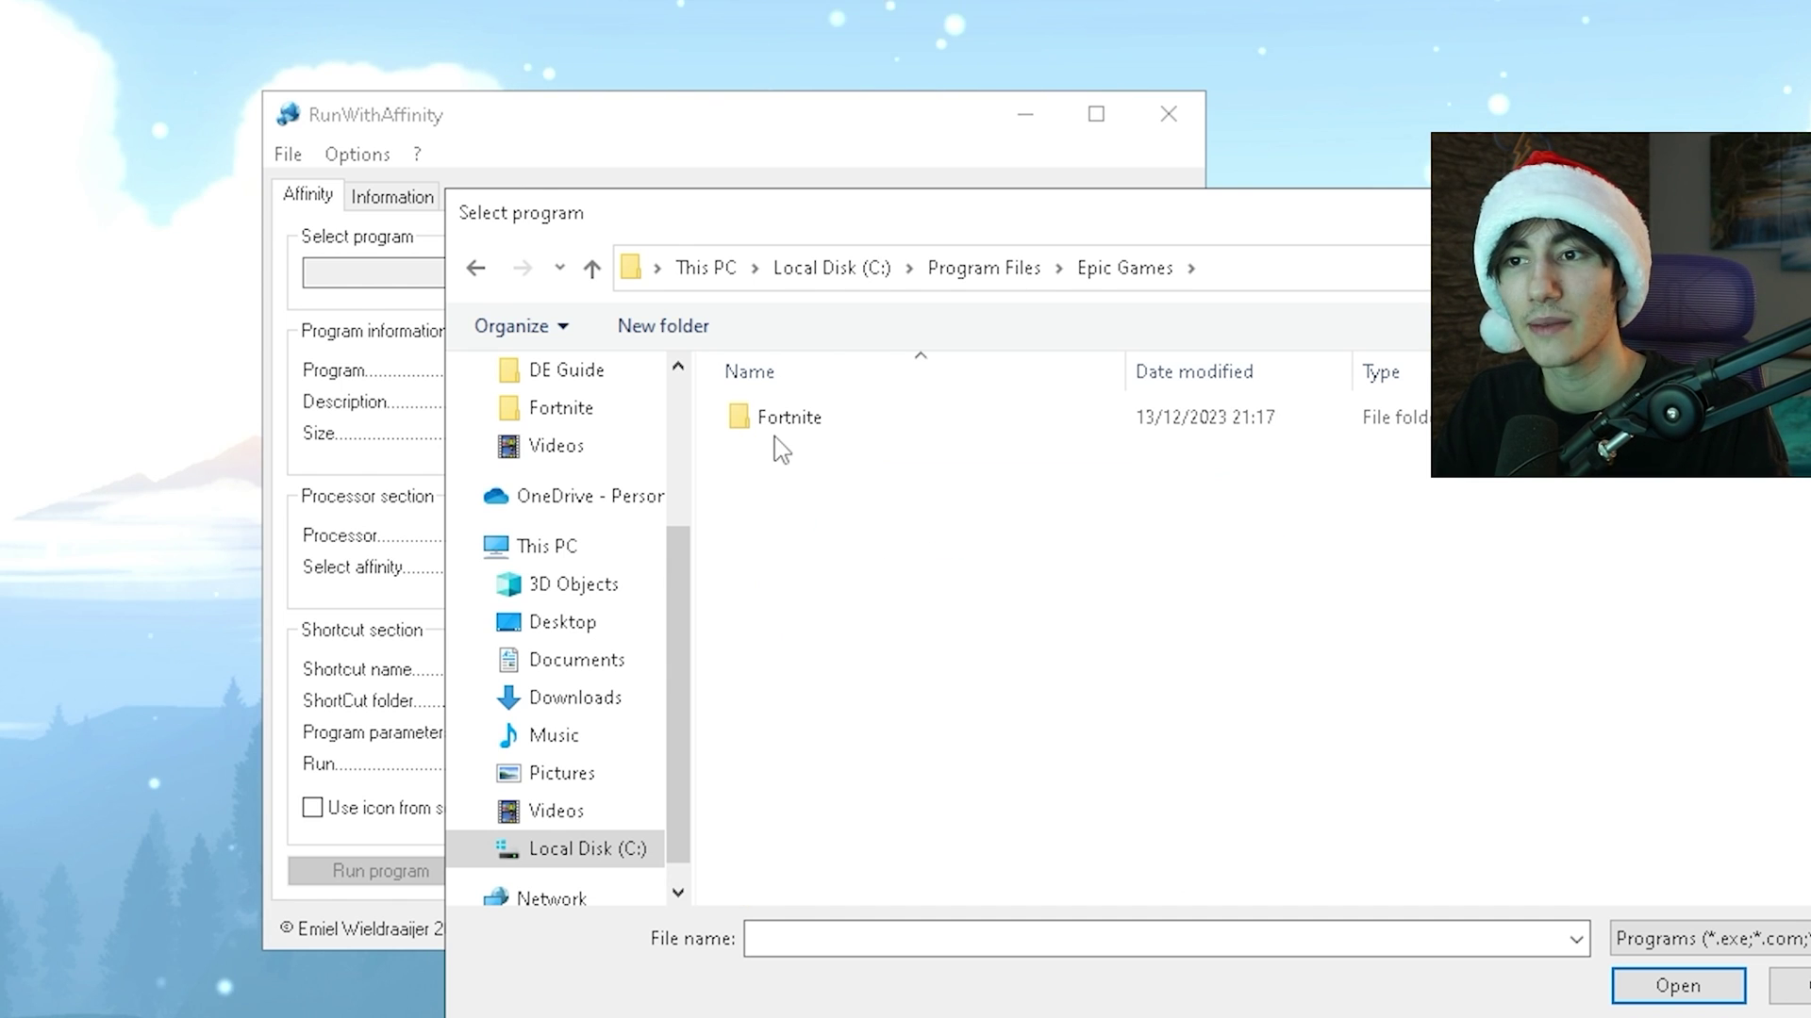
{"action": "double_click", "coordinate": [778, 419]}
{"action": "double_click", "coordinate": [808, 525]}
{"action": "double_click", "coordinate": [775, 419]}
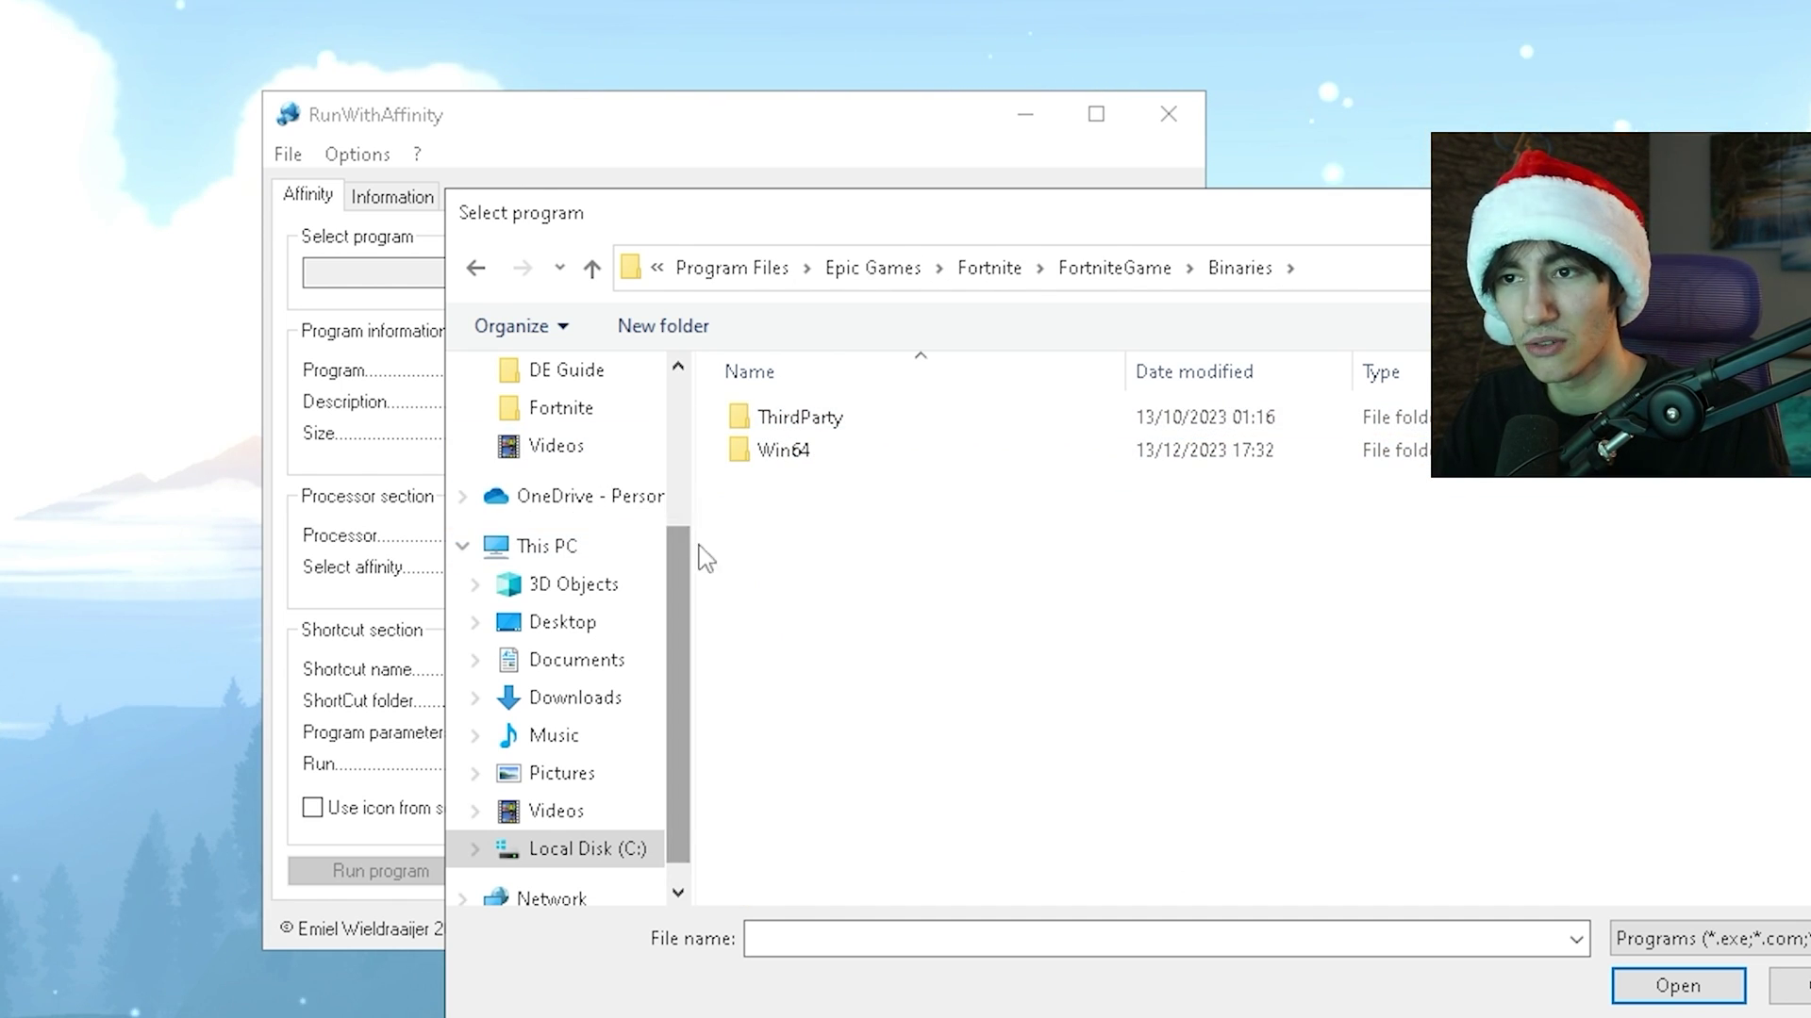
{"action": "double_click", "coordinate": [782, 451]}
{"action": "left_click", "coordinate": [839, 550]}
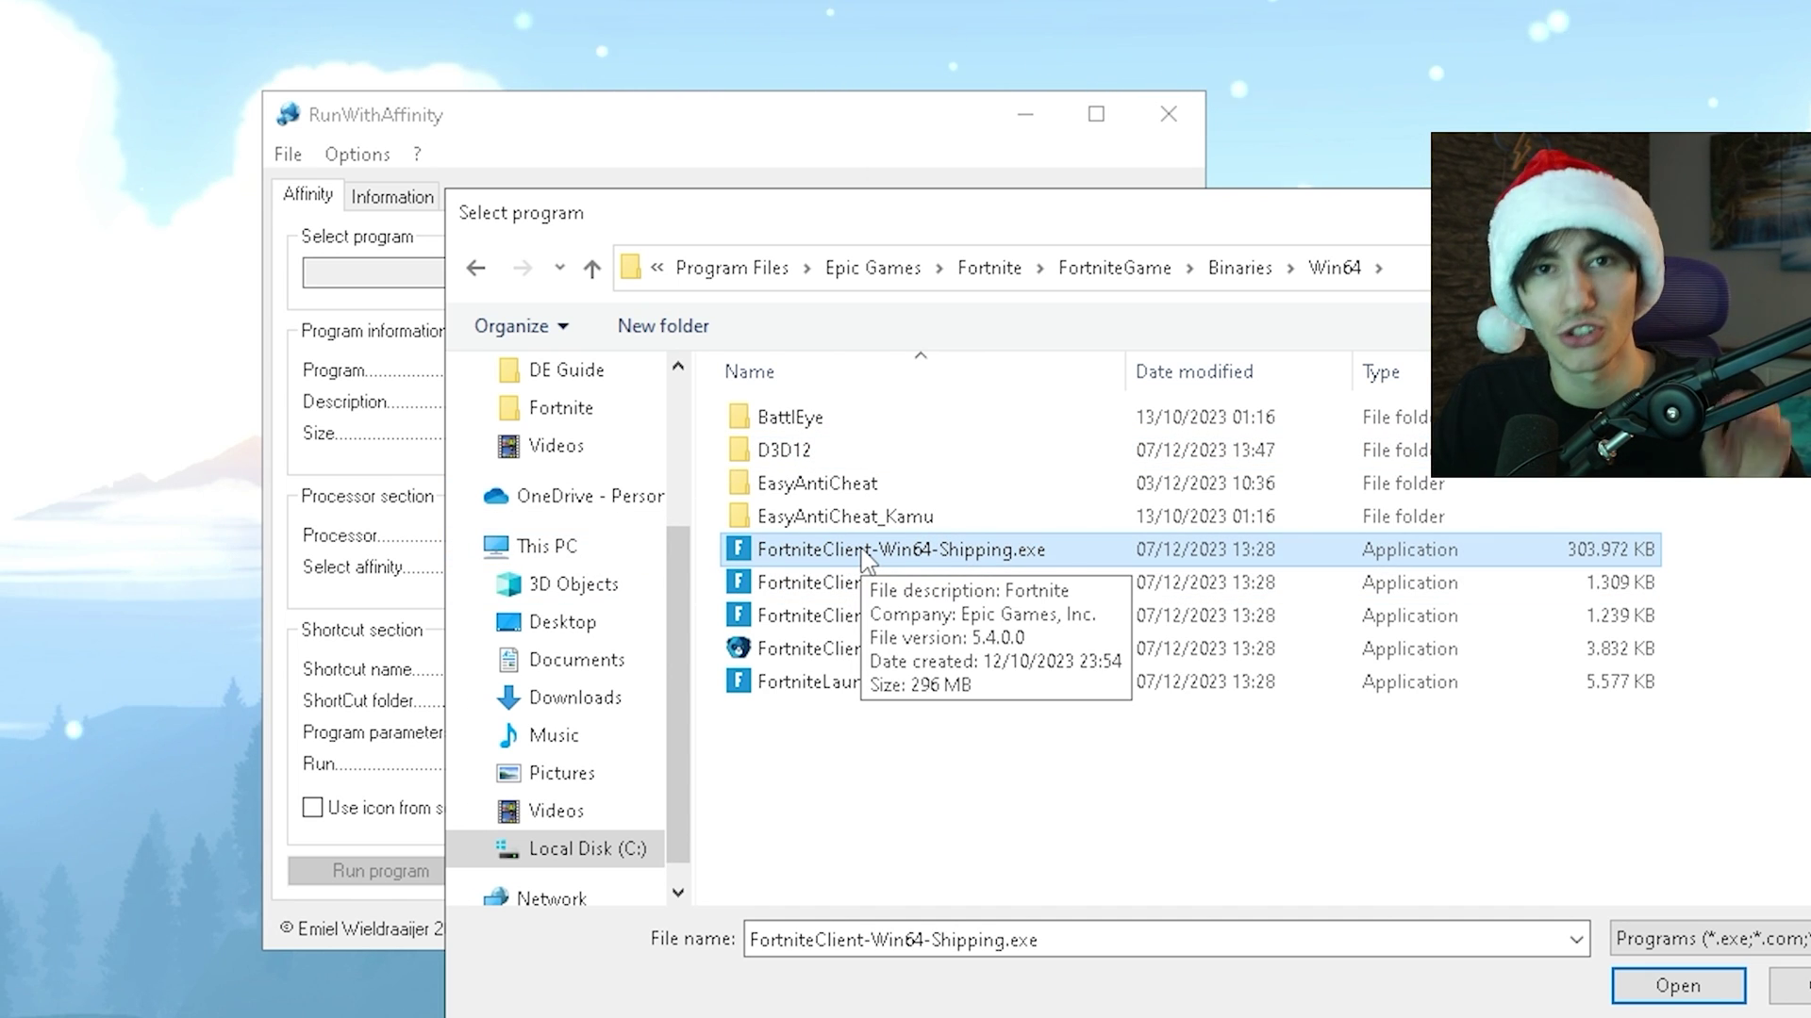
{"action": "left_click", "coordinate": [1674, 984]}
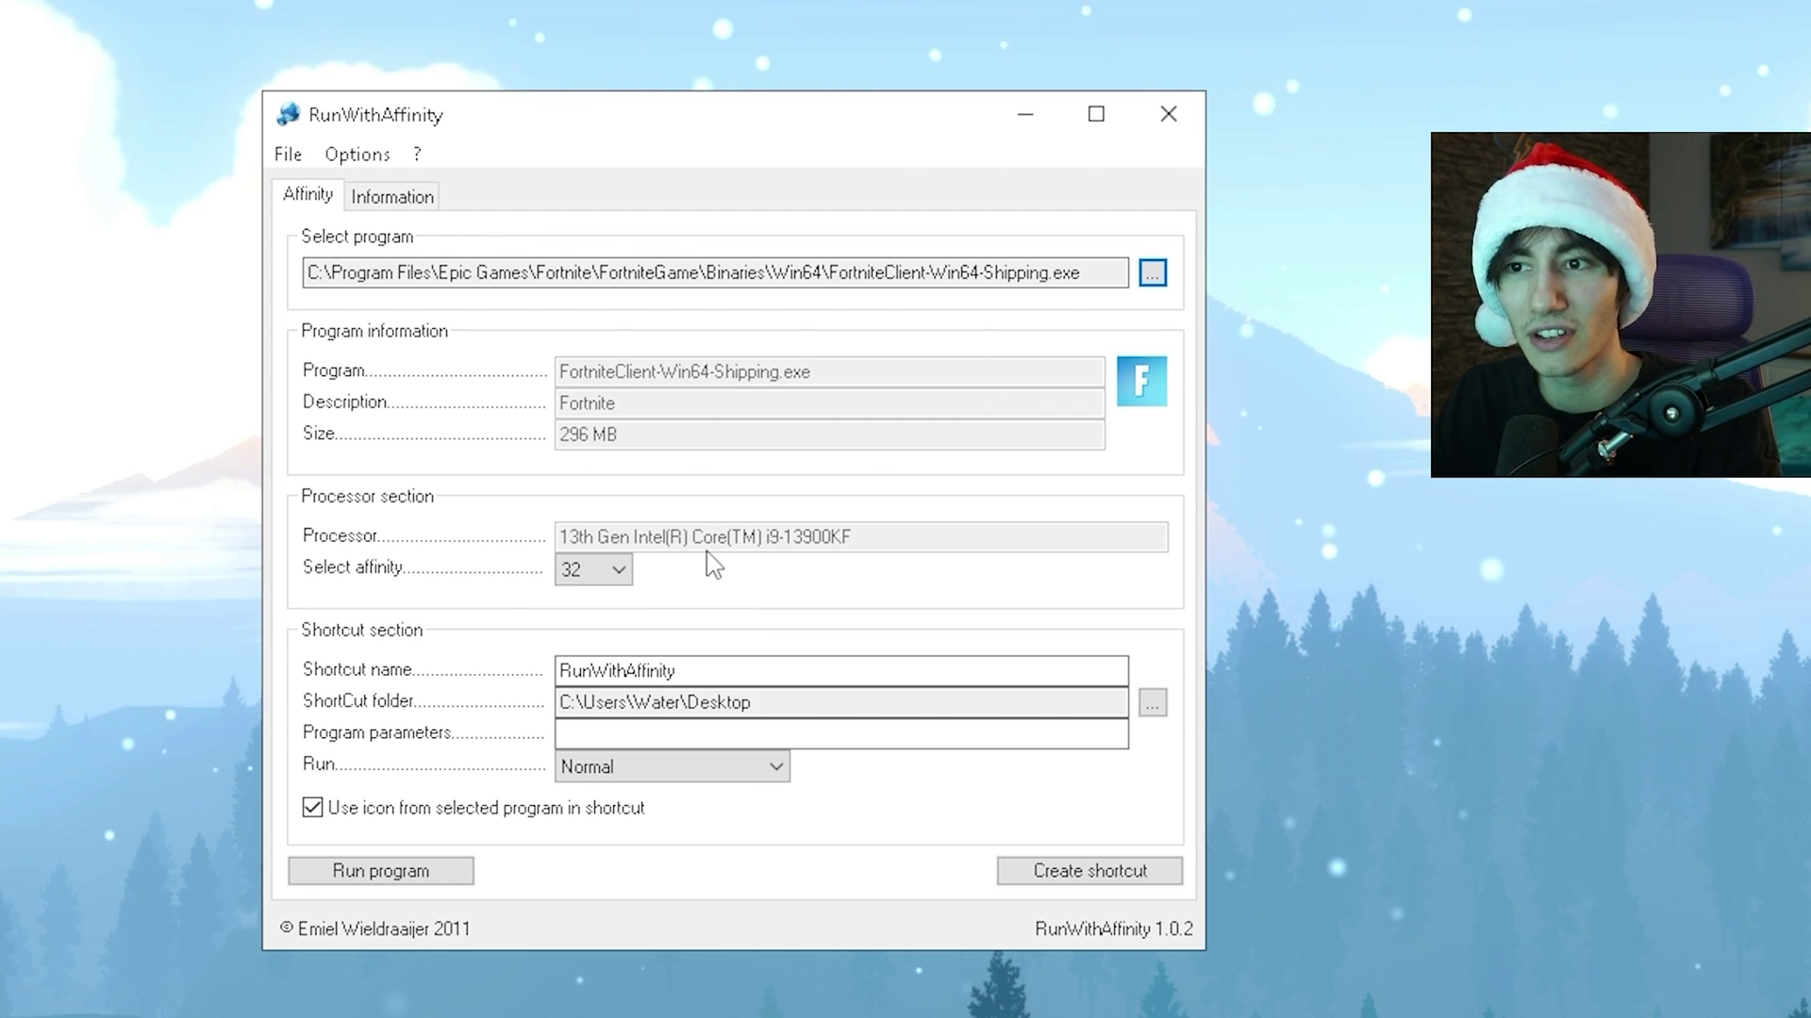
- Review the processor affinity values available for the selected Fortnite program
{"action": "left_click", "coordinate": [610, 569]}
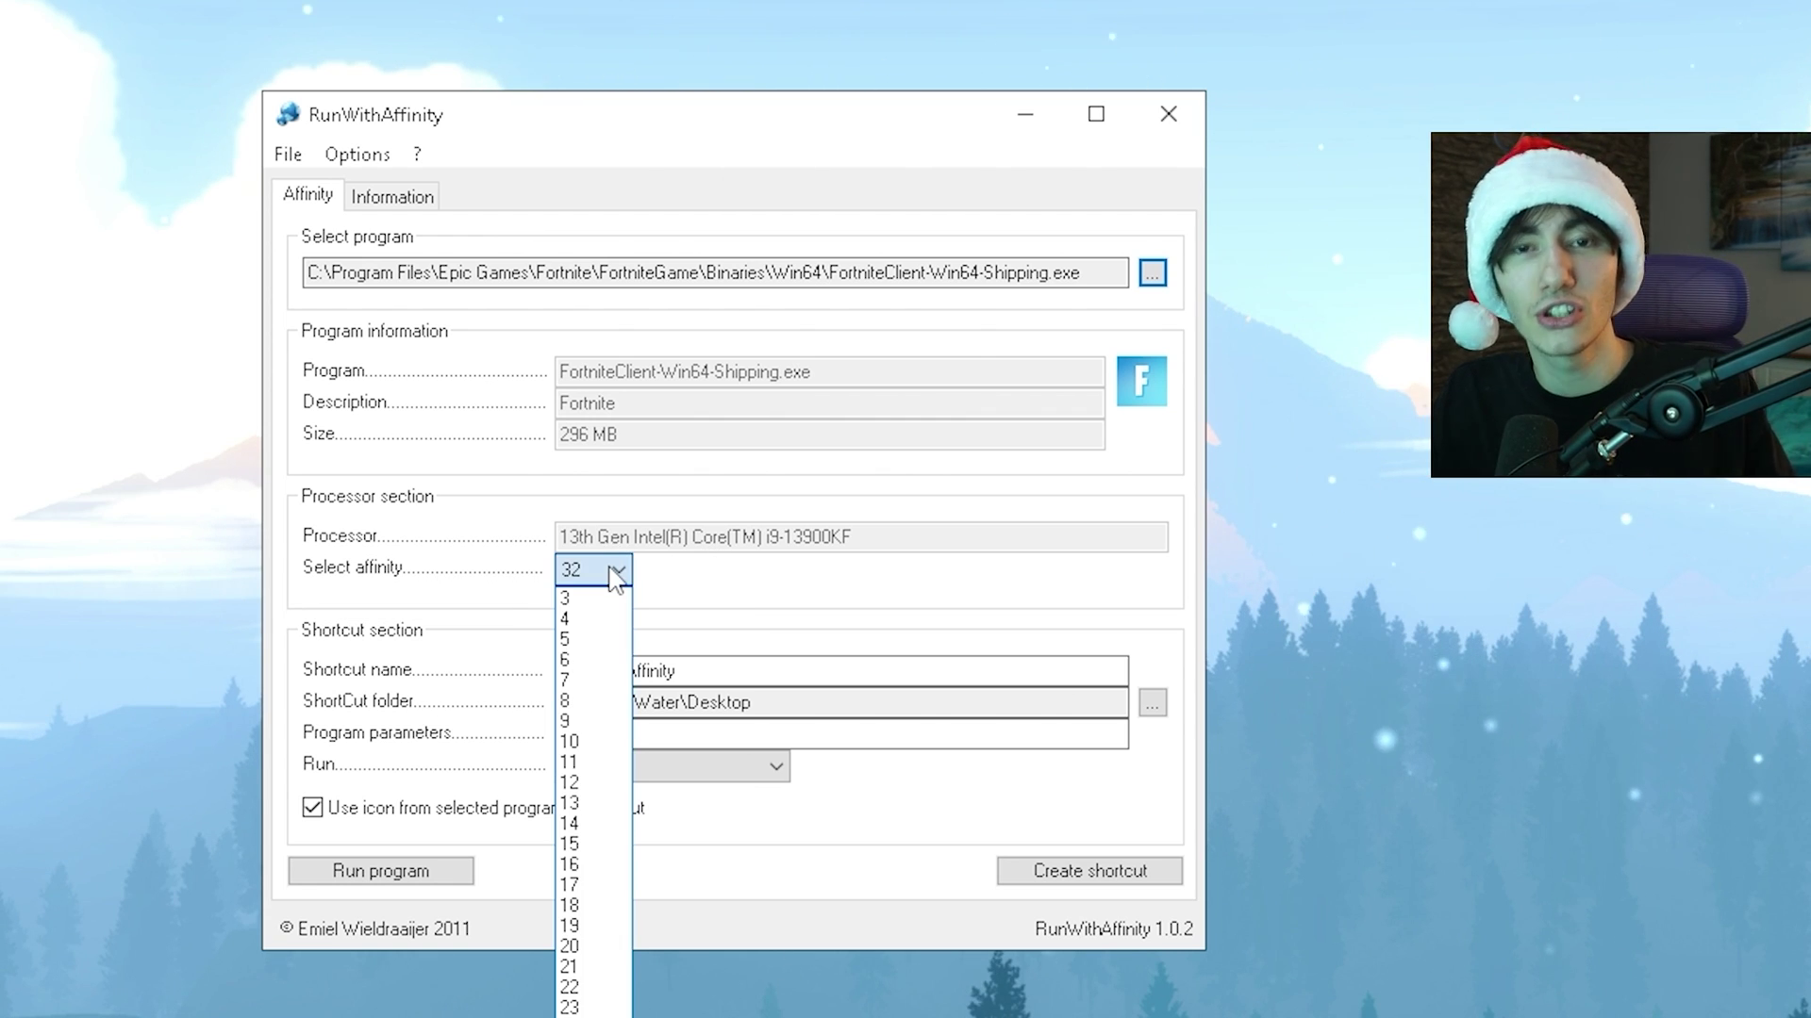
{"action": "left_click", "coordinate": [615, 570]}
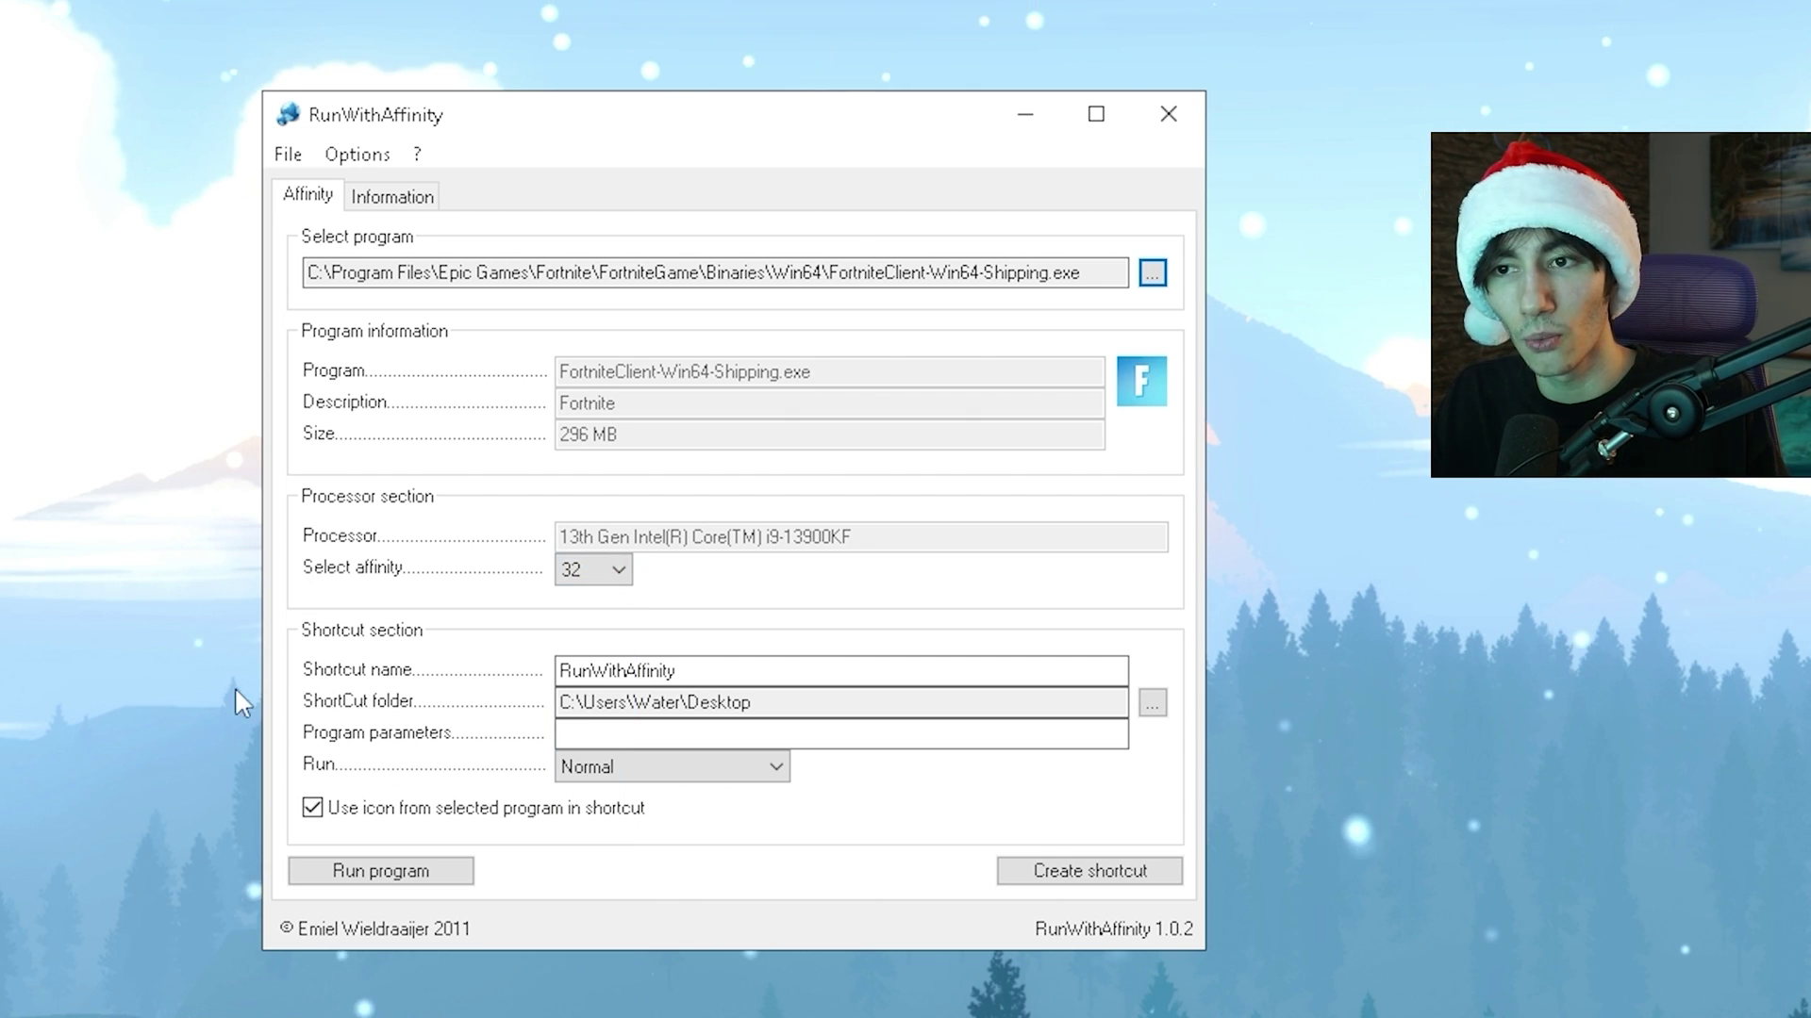
{"action": "left_click", "coordinate": [614, 570]}
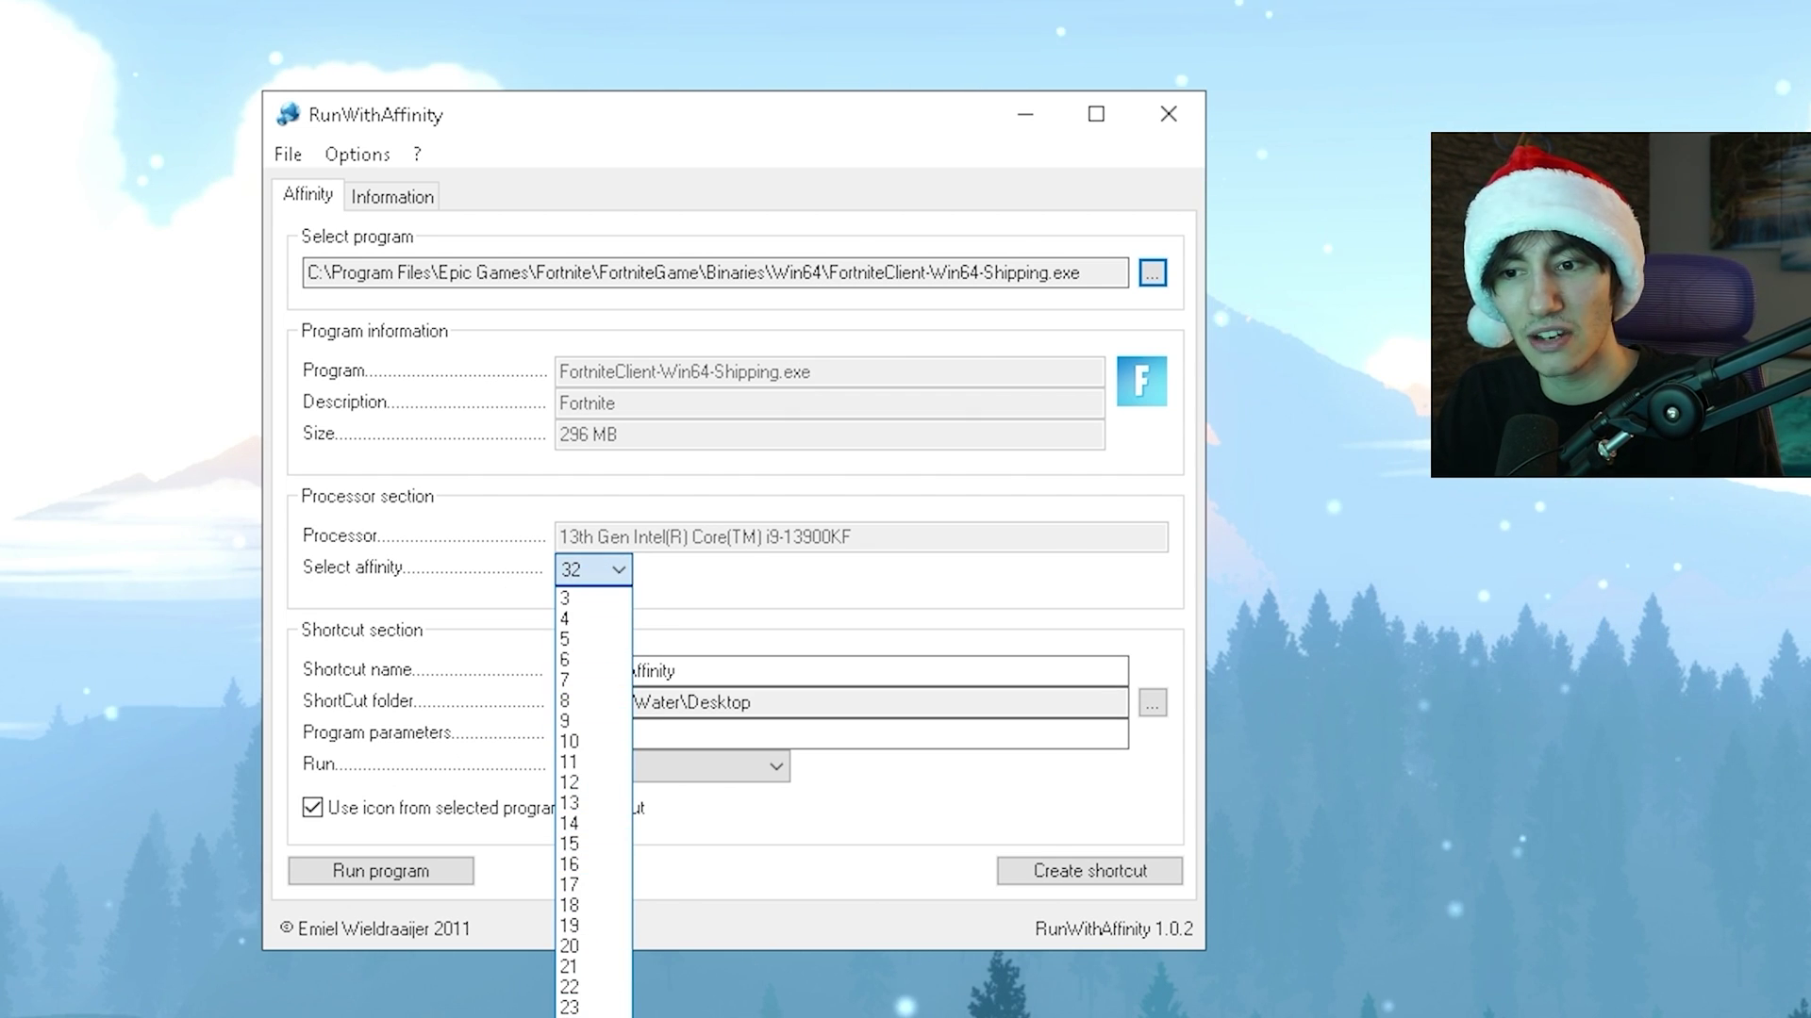
{"action": "left_click", "coordinate": [838, 641]}
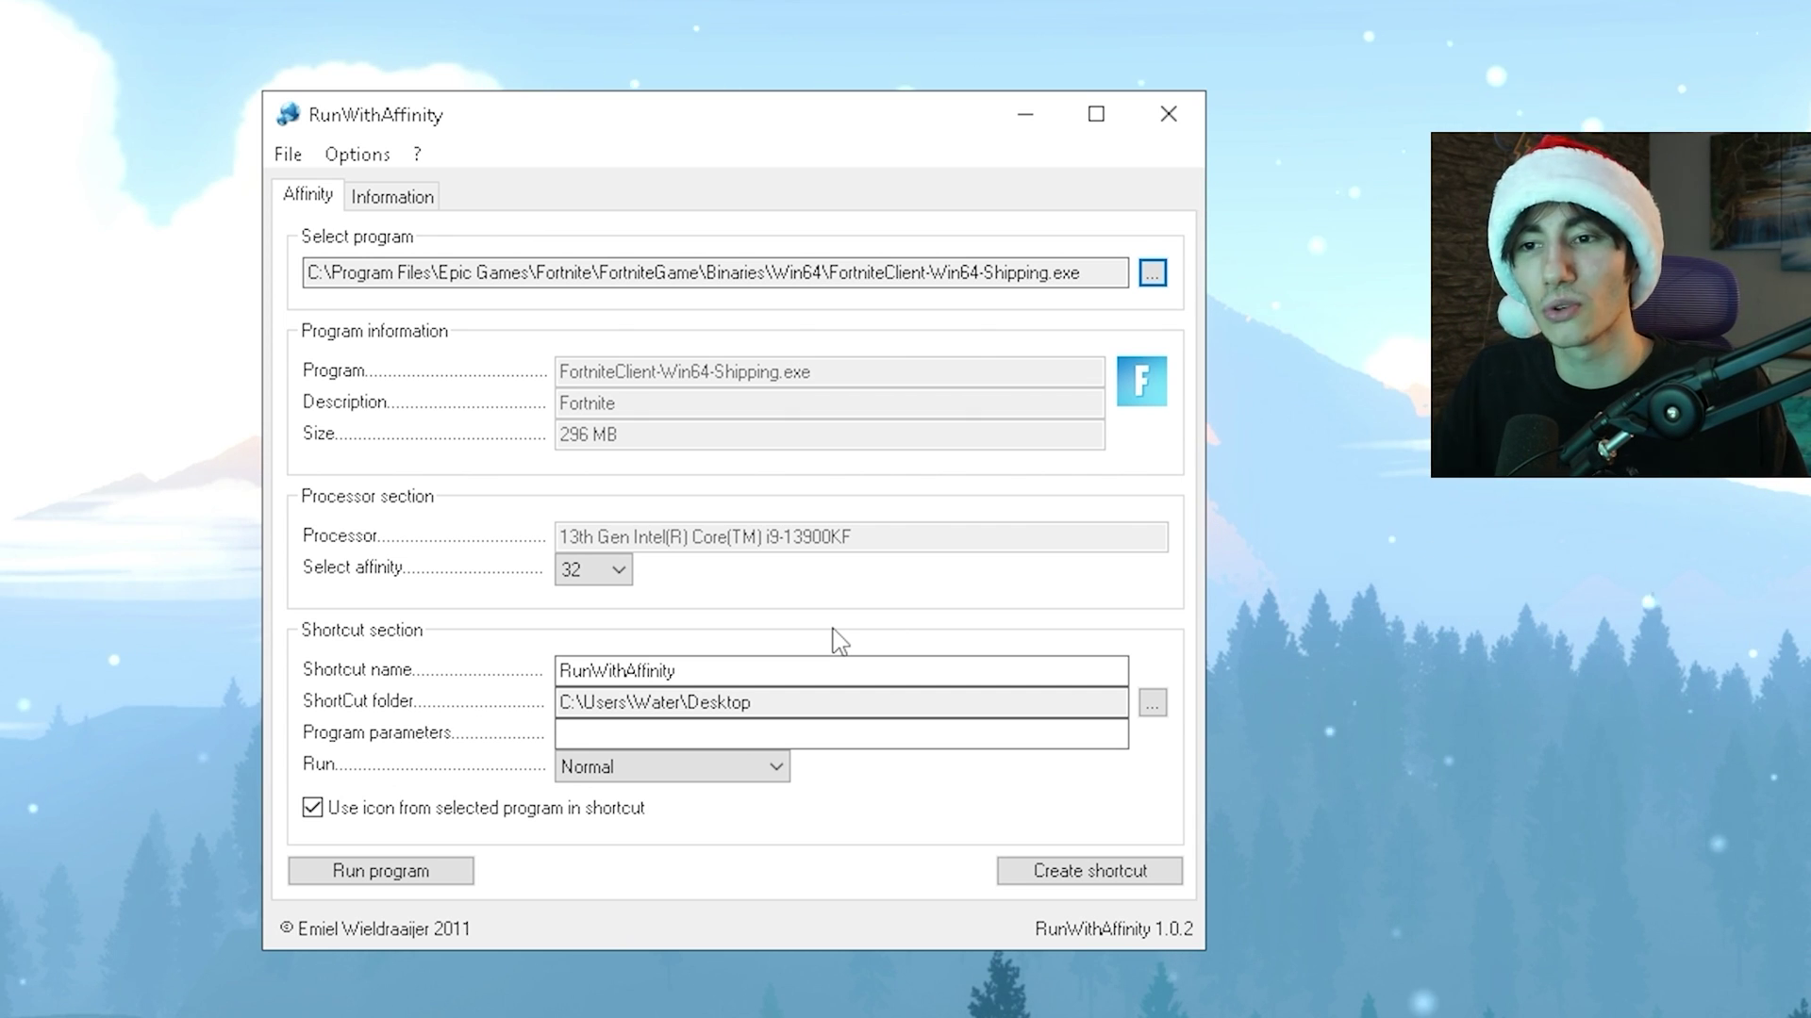
{"action": "left_click", "coordinate": [619, 570]}
{"action": "left_click", "coordinate": [618, 570]}
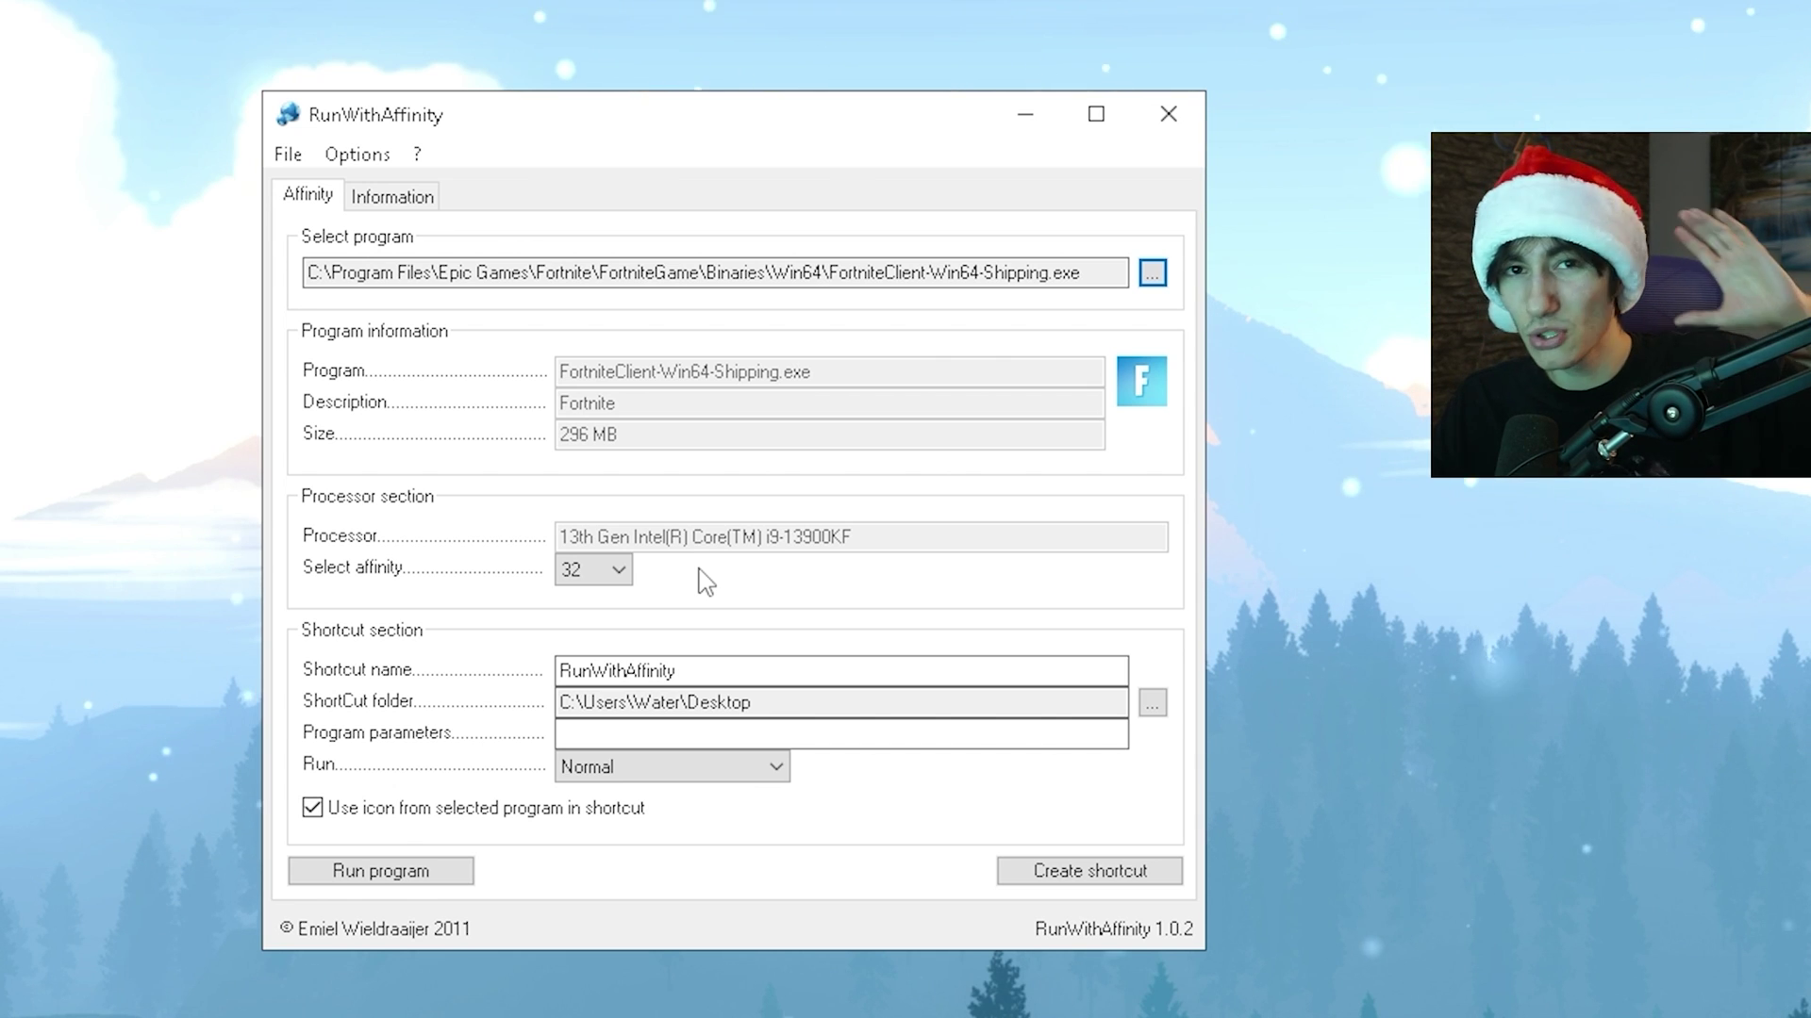
{"action": "left_click", "coordinate": [602, 571]}
{"action": "left_click", "coordinate": [363, 720]}
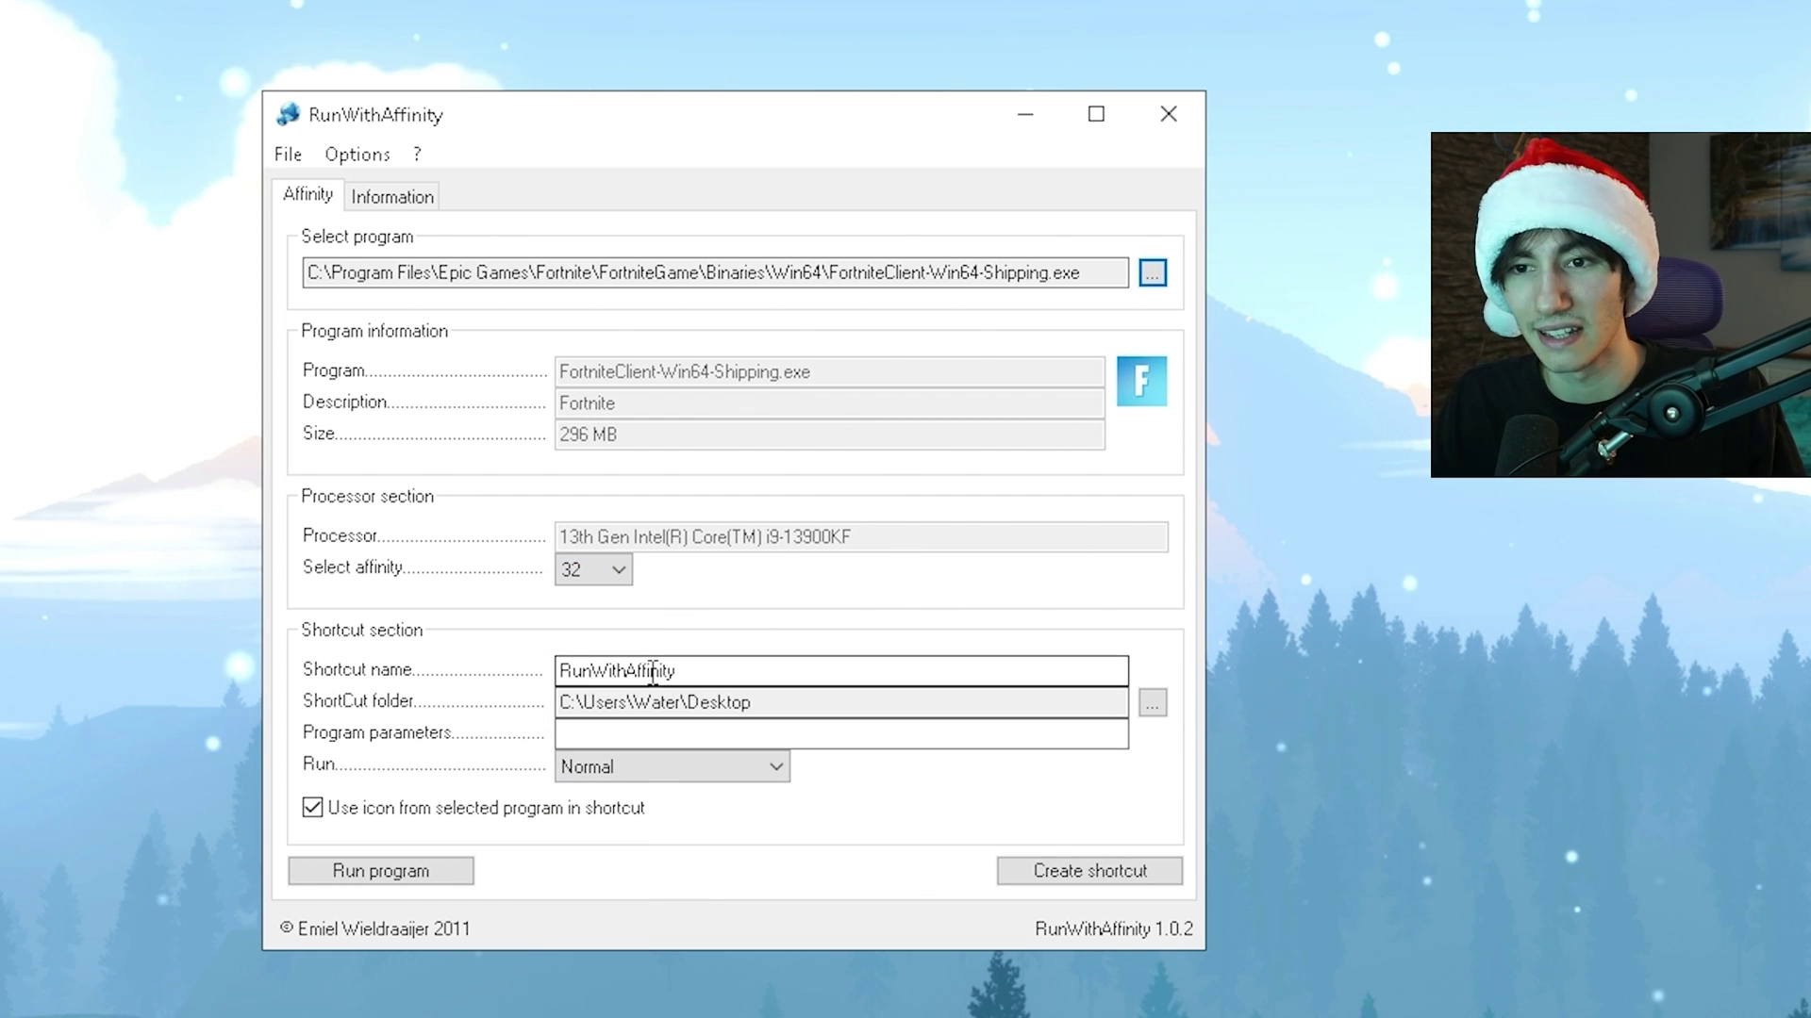
- Set the Fortnite affinity shortcut to run Maximized, create it in the desktop folder and select it there
{"action": "left_click", "coordinate": [638, 769]}
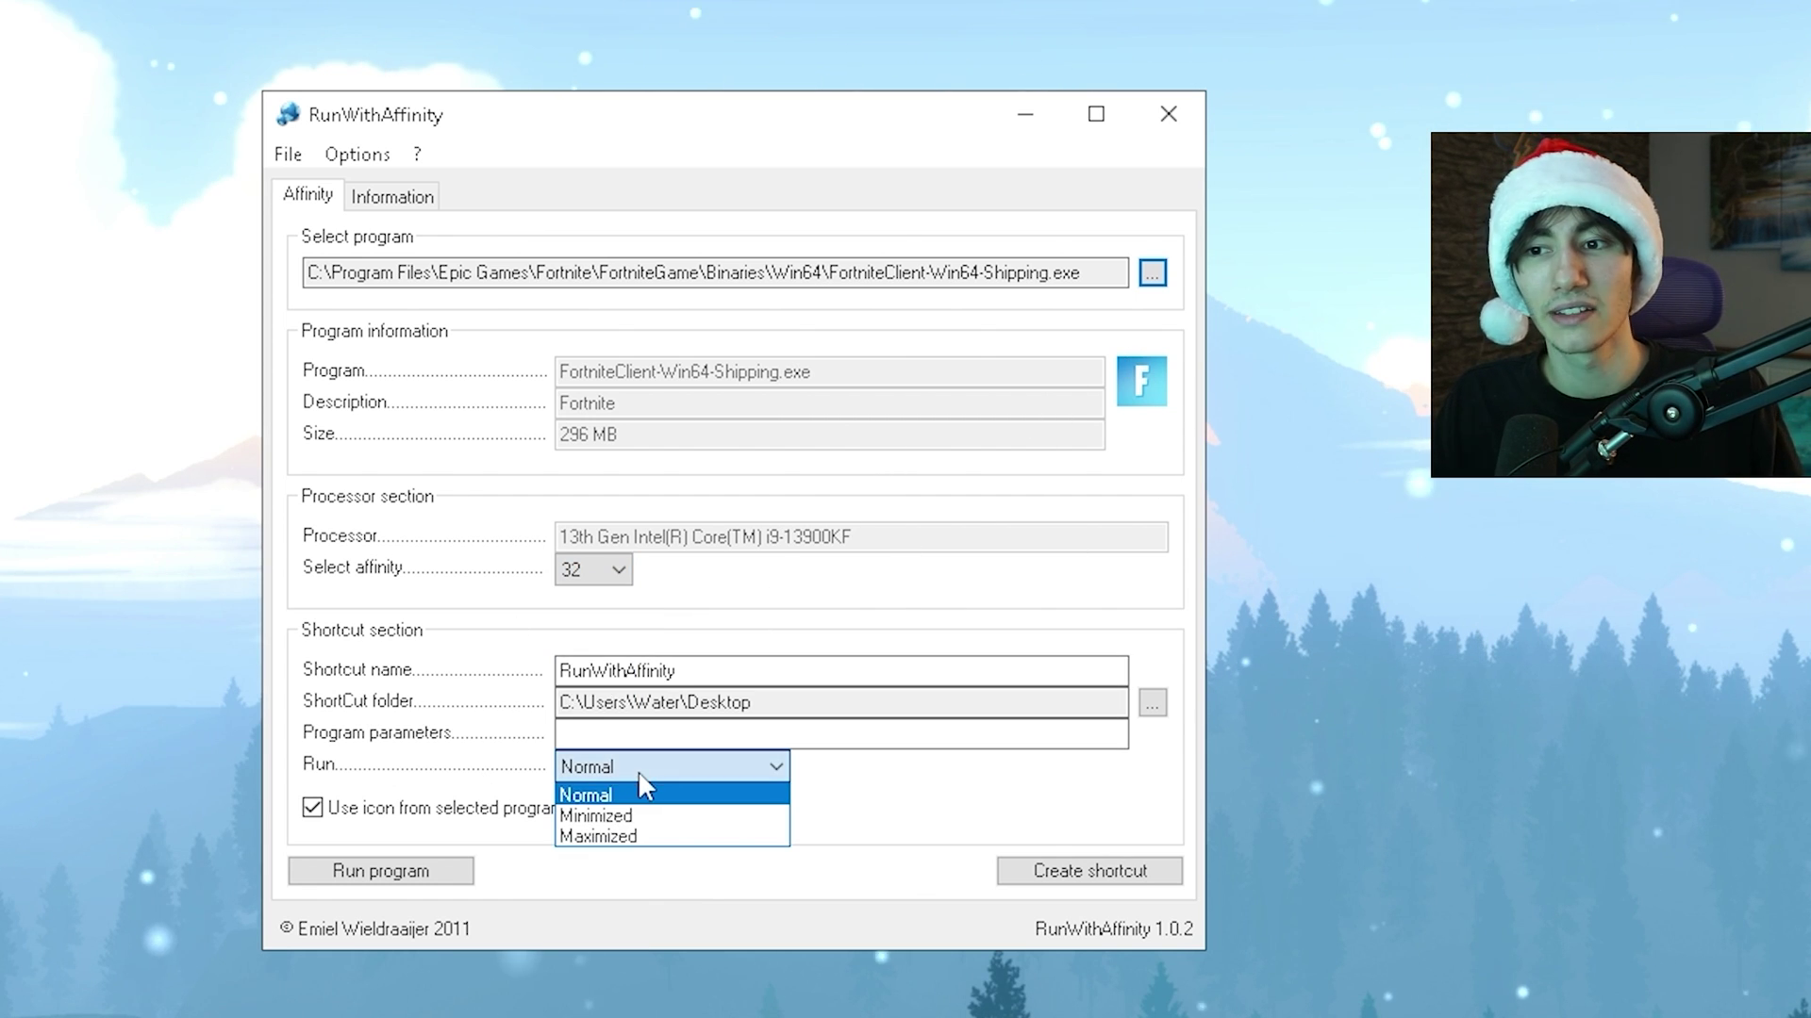
{"action": "left_click", "coordinate": [623, 838]}
{"action": "left_click", "coordinate": [1042, 868]}
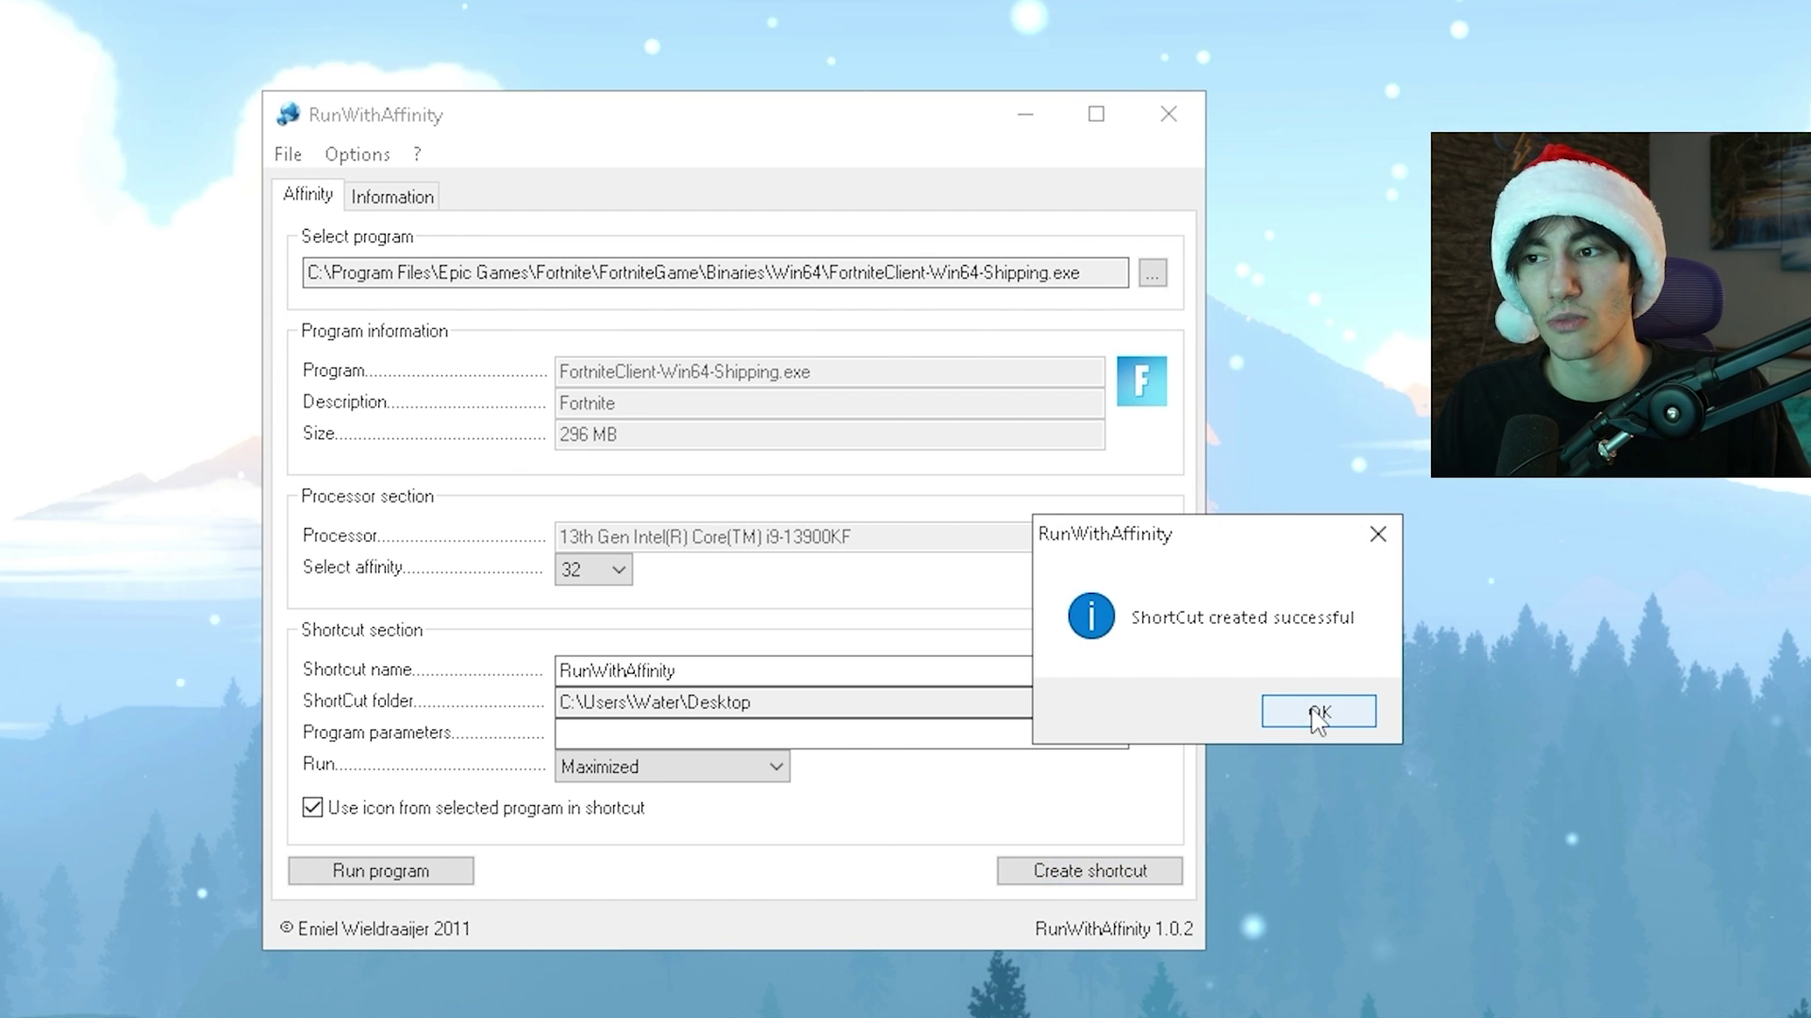
{"action": "left_click", "coordinate": [1310, 710]}
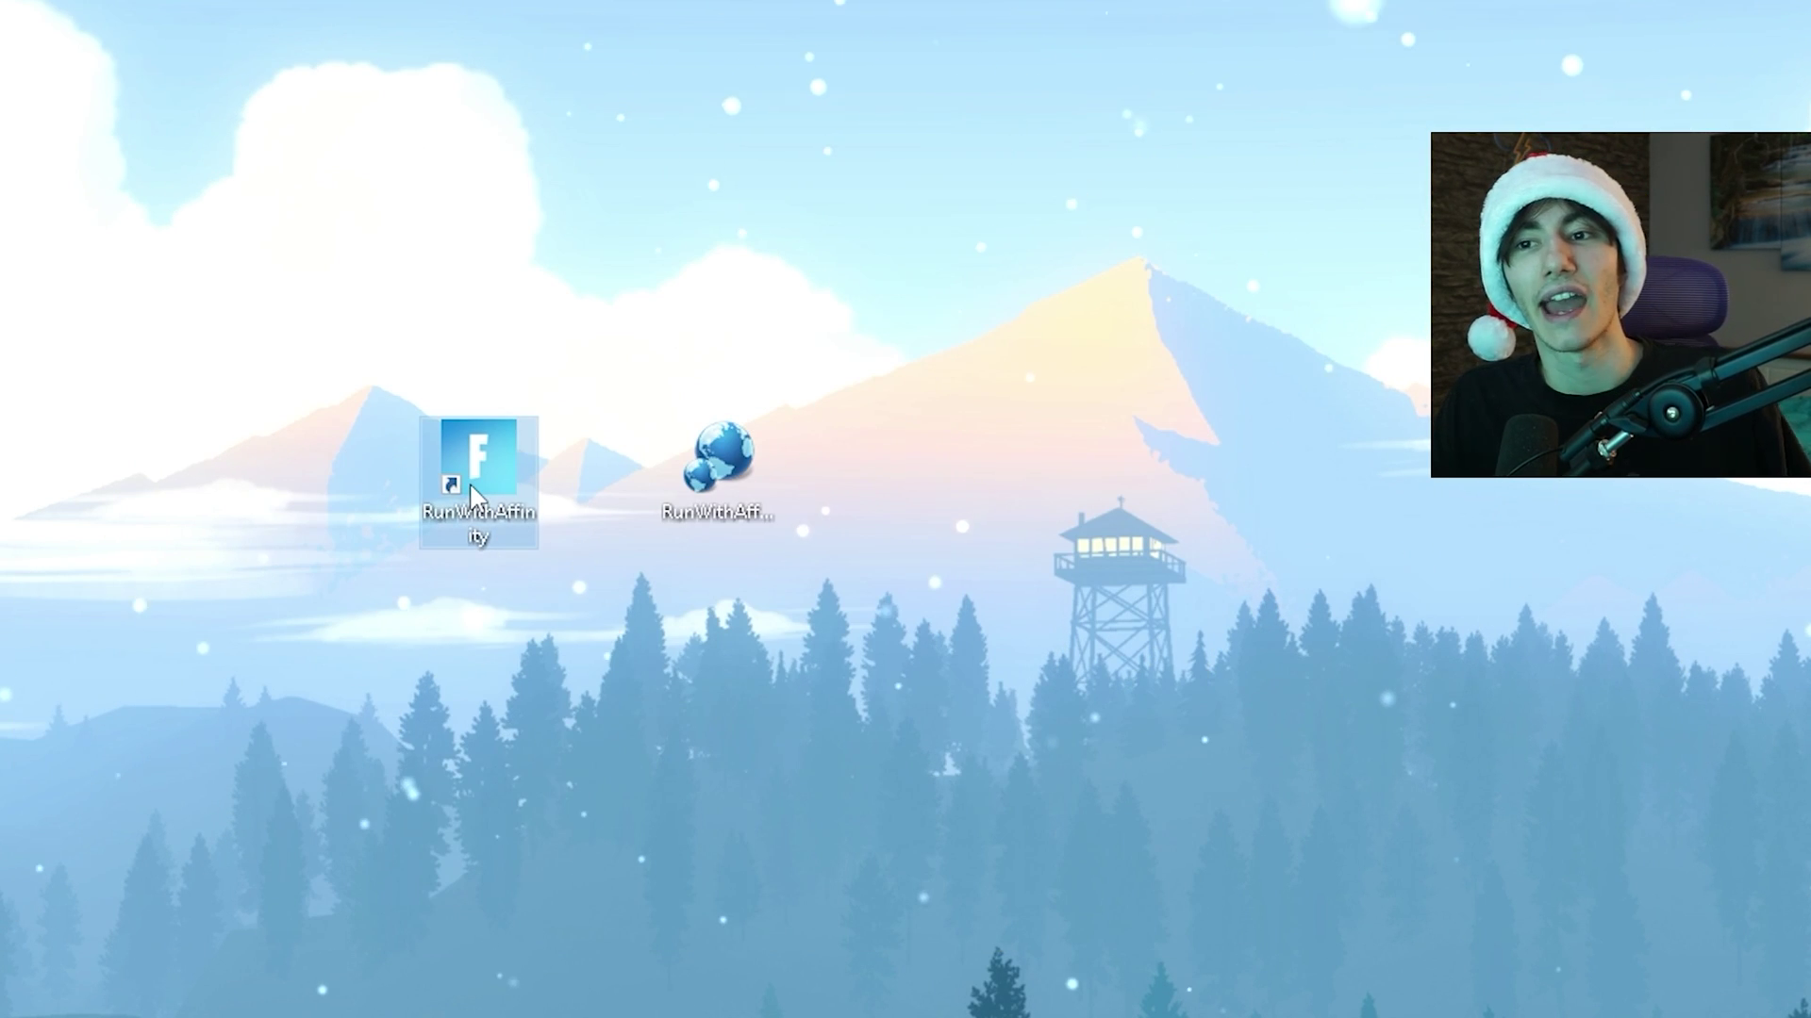
{"action": "left_click", "coordinate": [471, 495]}
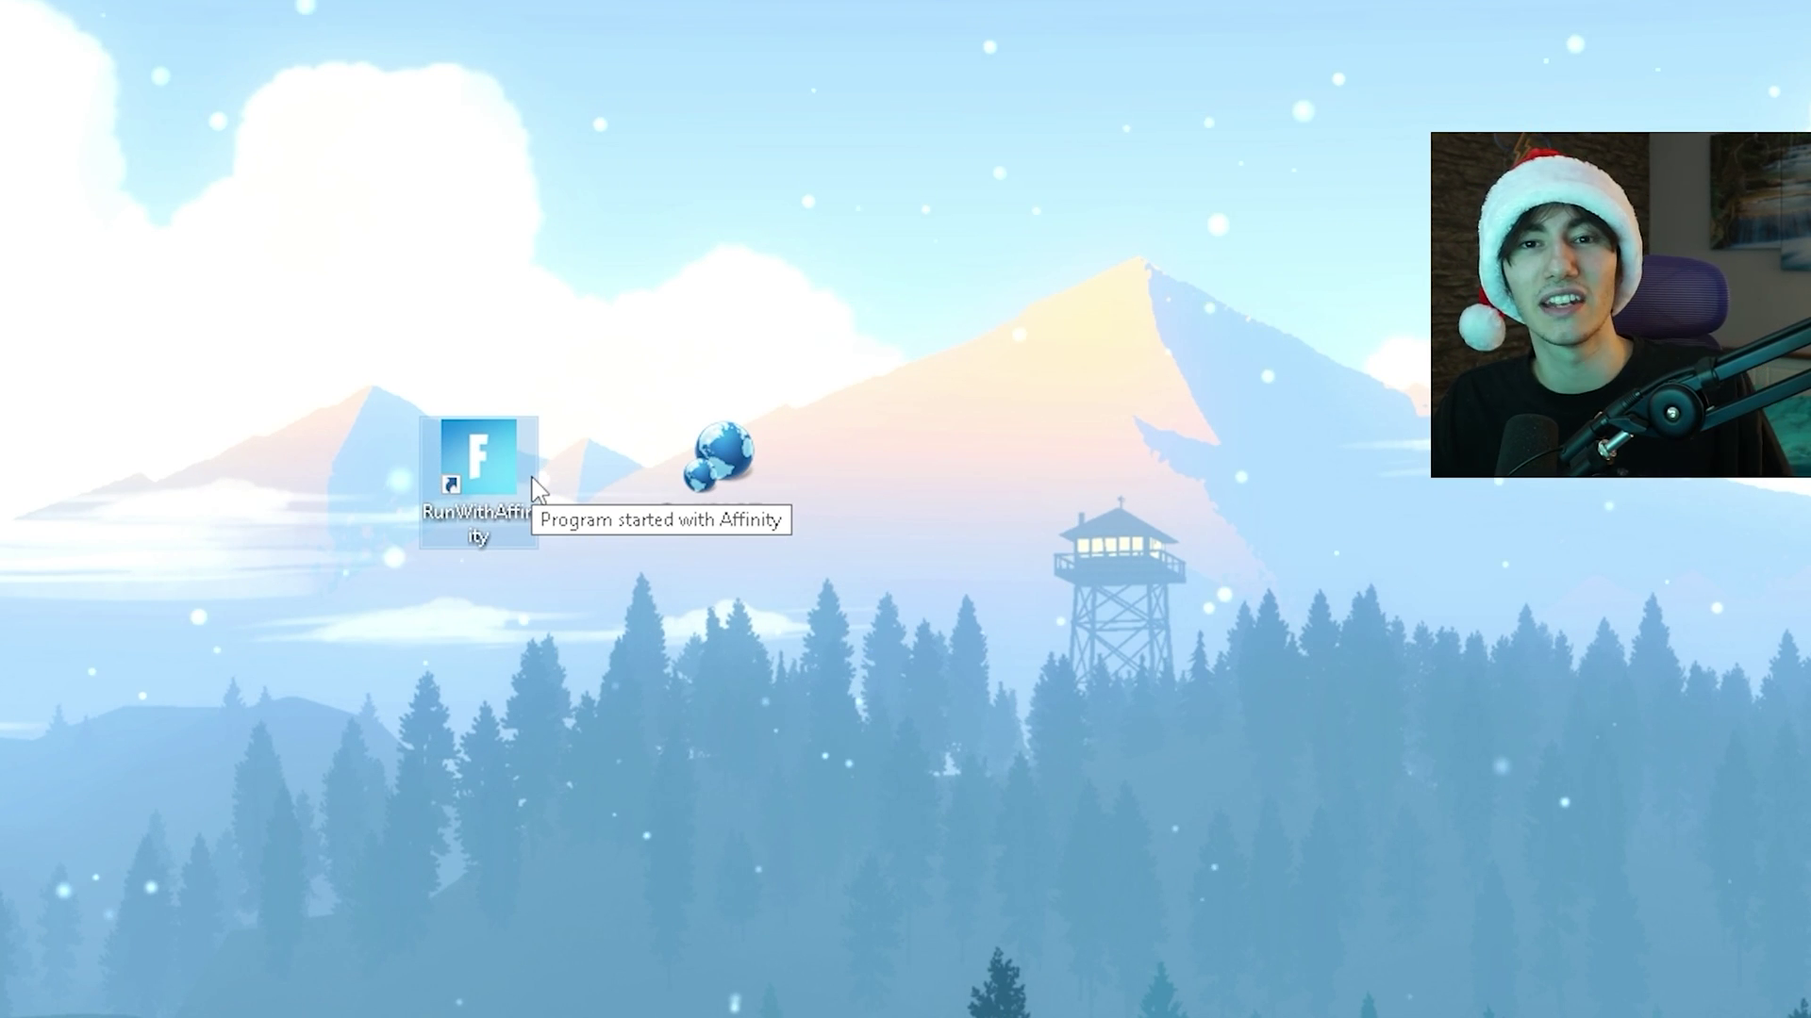
{"action": "mouse_move", "coordinate": [533, 486]}
{"action": "left_mouse_down"}
{"action": "mouse_move", "coordinate": [499, 384]}
{"action": "mouse_move", "coordinate": [600, 481]}
{"action": "mouse_move", "coordinate": [538, 477]}
{"action": "left_mouse_up"}
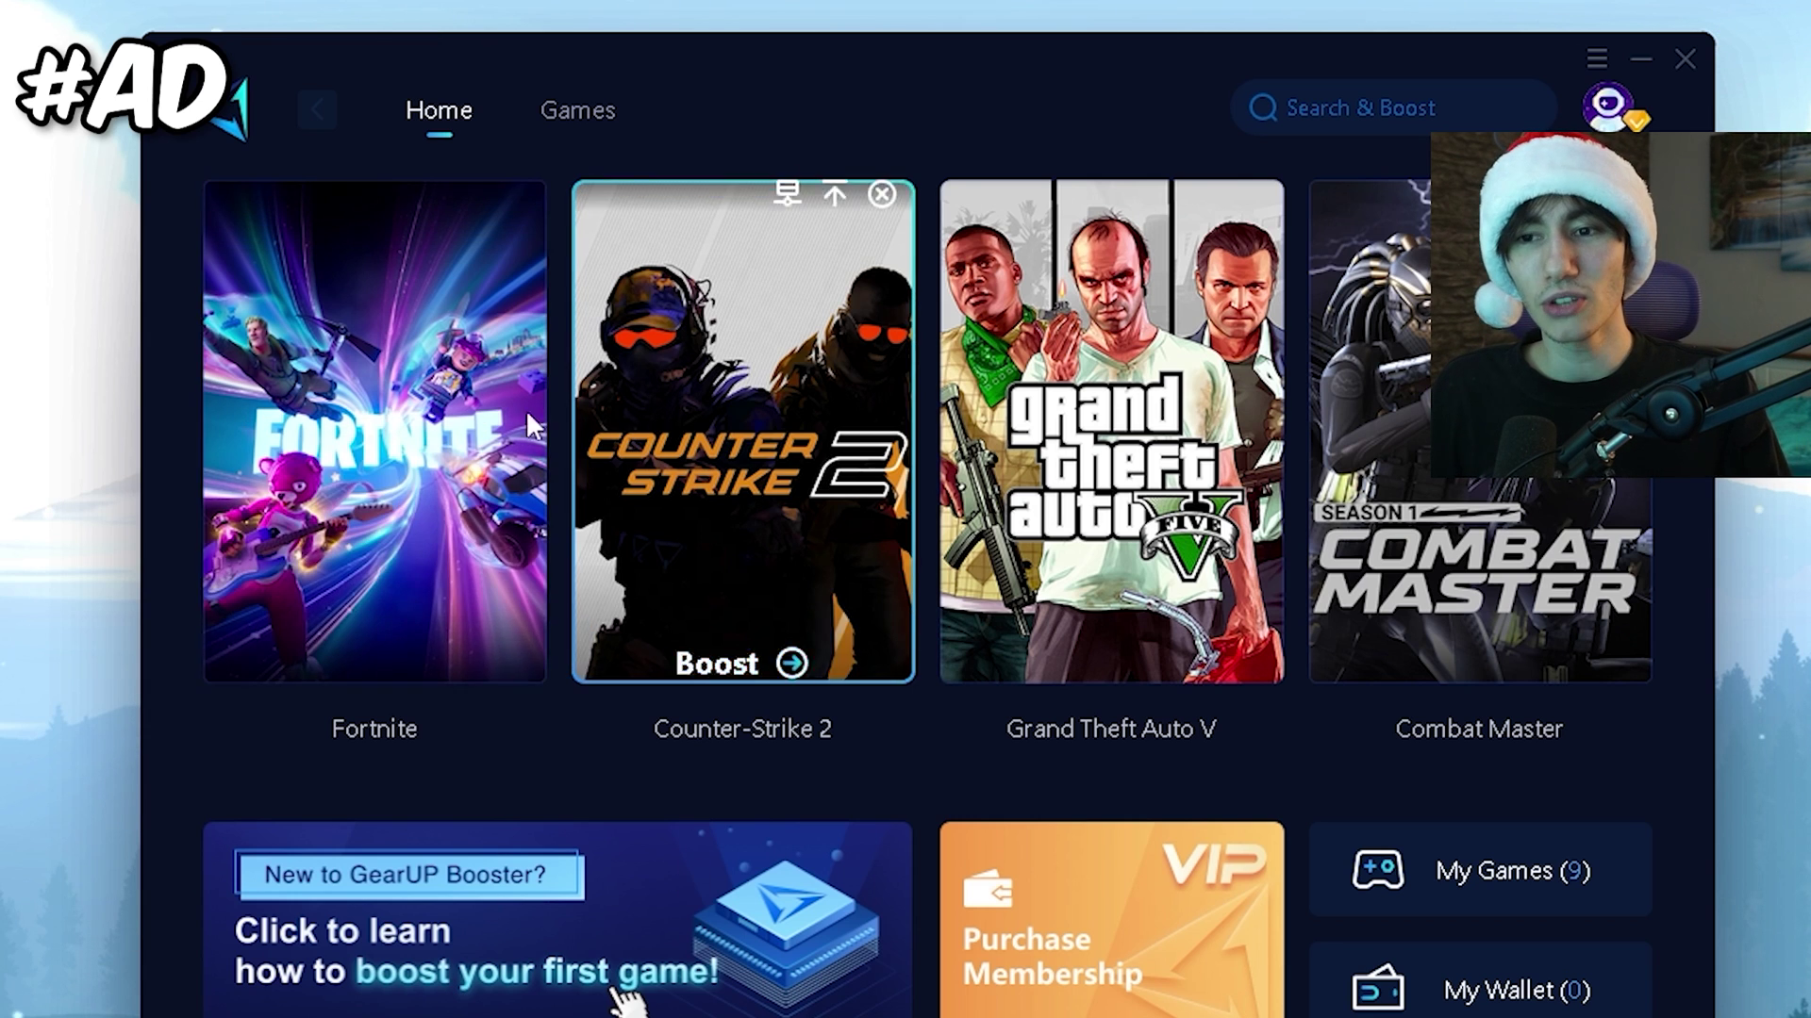
- Switch to GearUP Booster, boost Fortnite and examine its estimated ping, packet loss and routing detail
{"action": "left_click", "coordinate": [398, 466]}
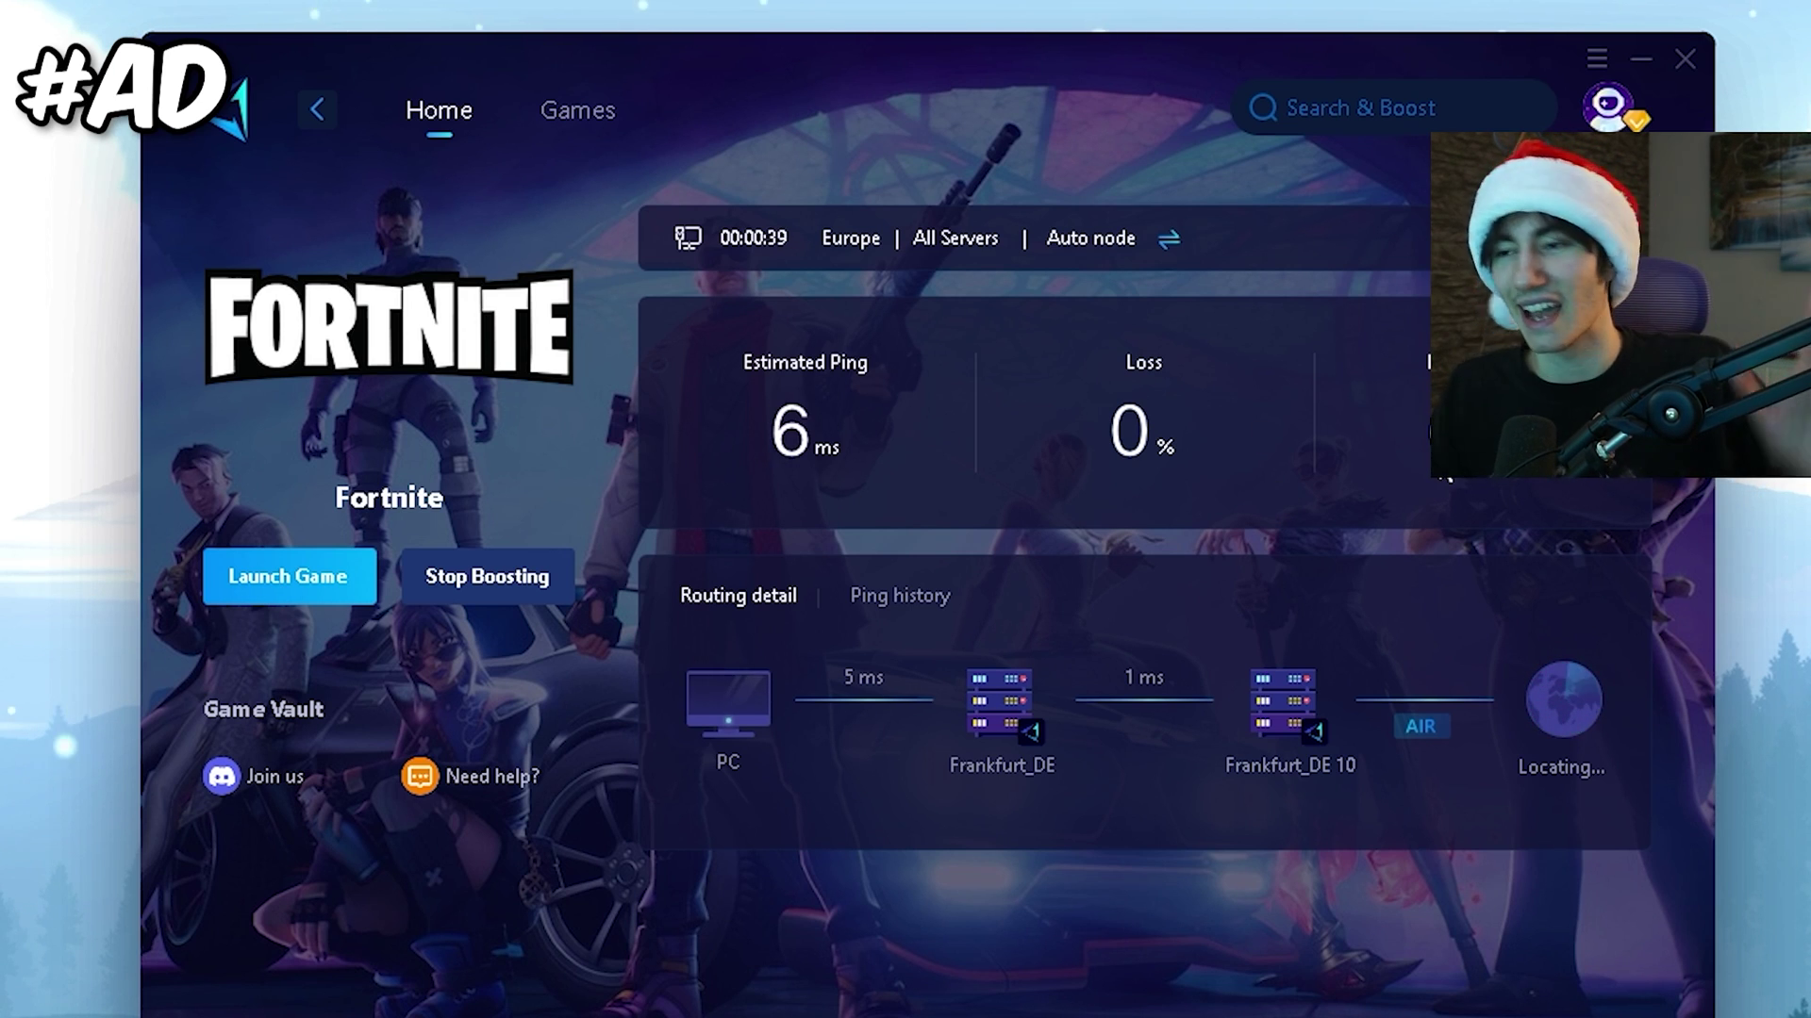
{"action": "mouse_move", "coordinate": [1568, 707]}
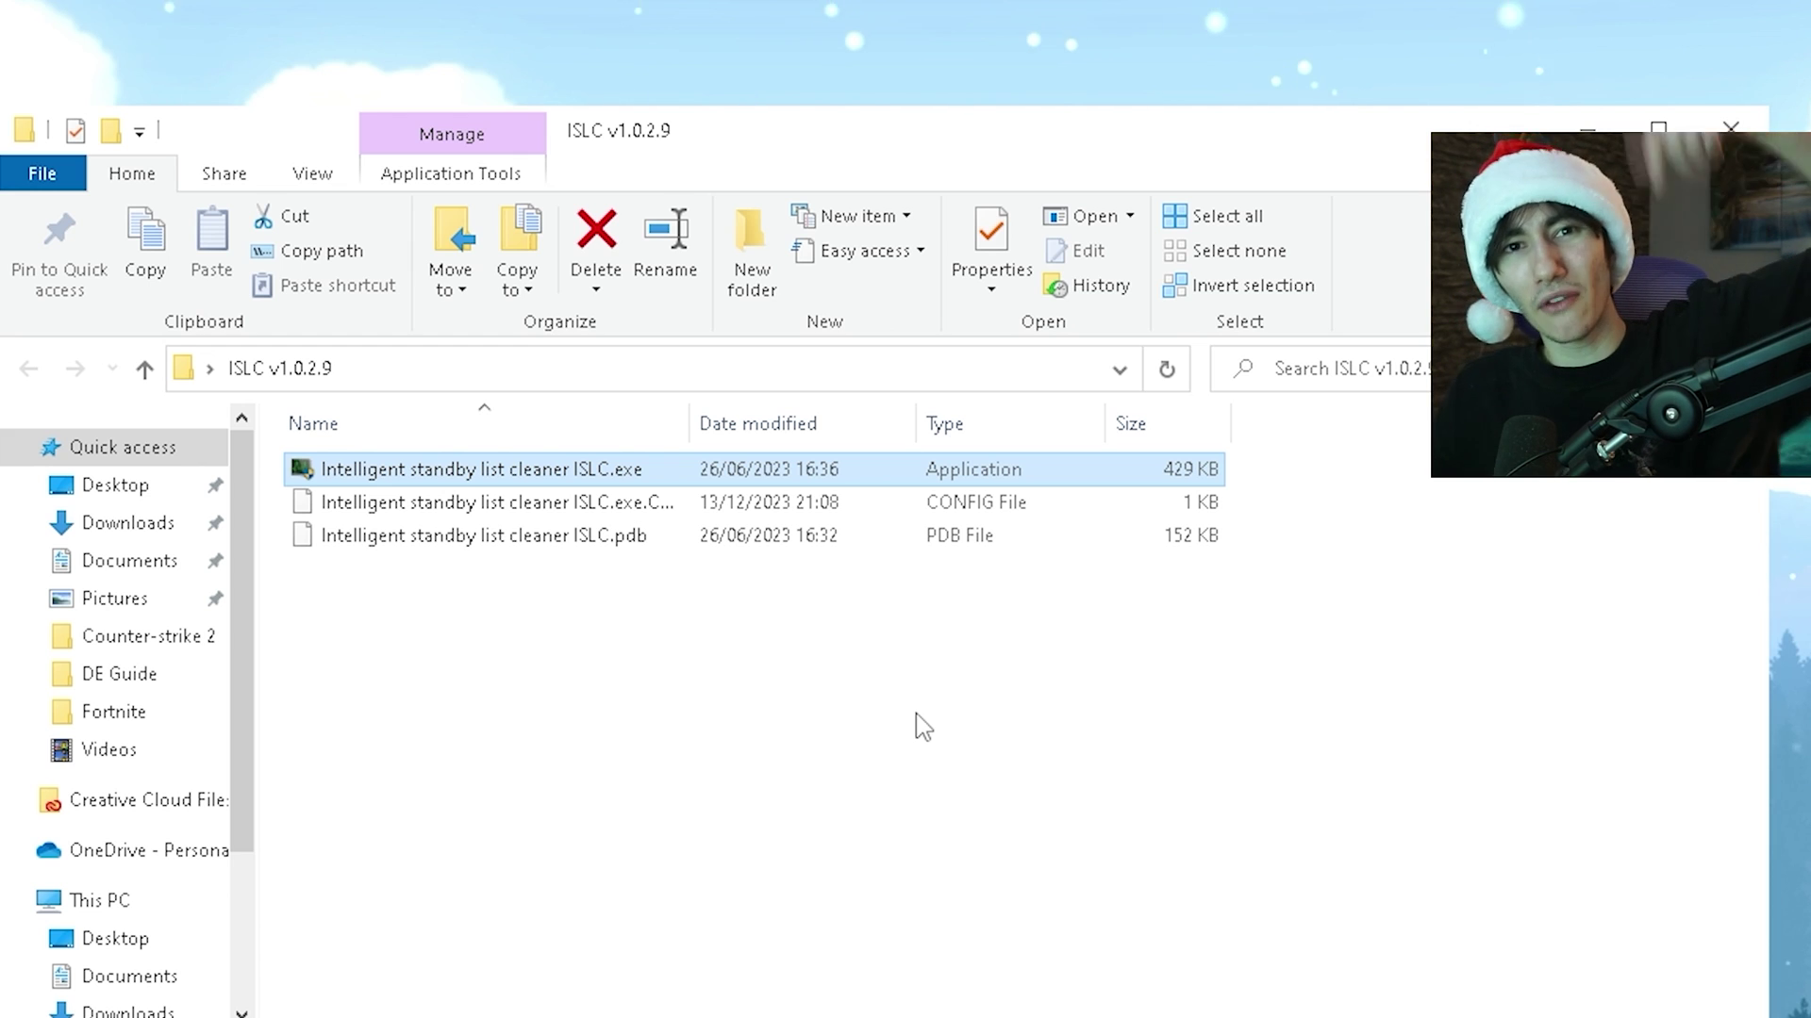
- Launch Intelligent standby list cleaner ISLC.exe from the ISLC v1.0.2.9 folder and purge the standby list
{"action": "double_click", "coordinate": [439, 470]}
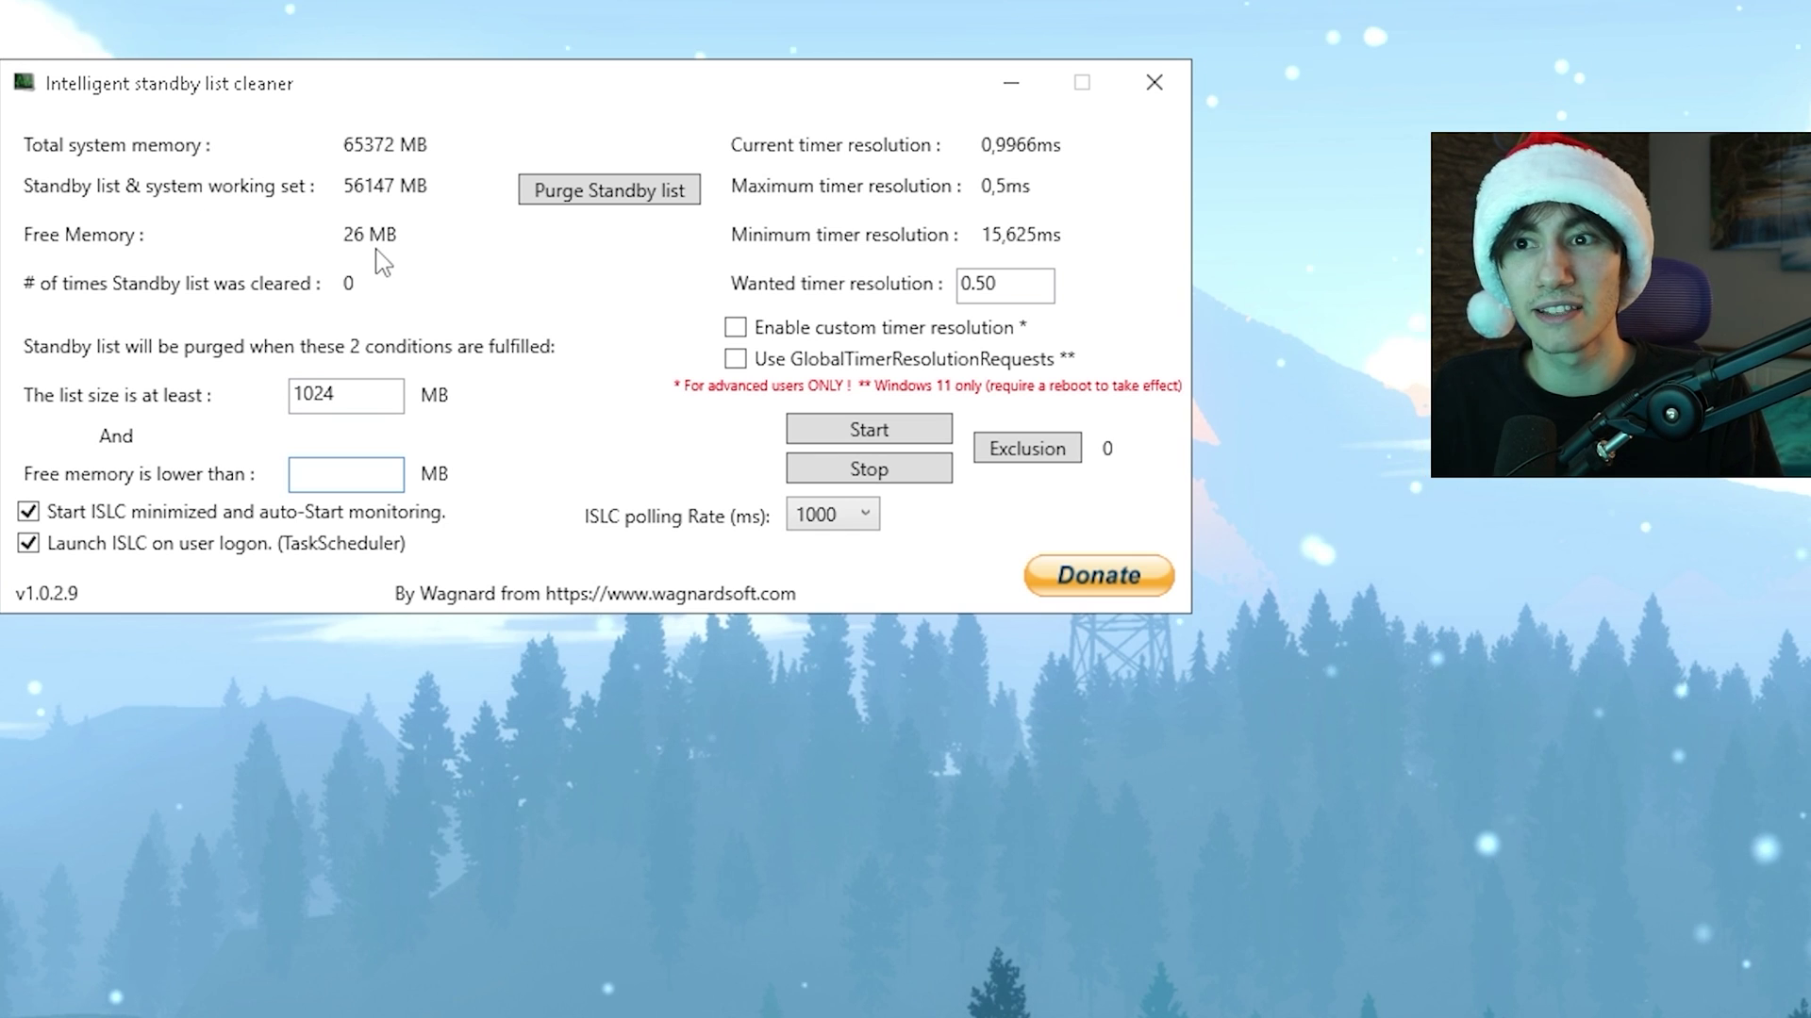
{"action": "left_click", "coordinate": [594, 199]}
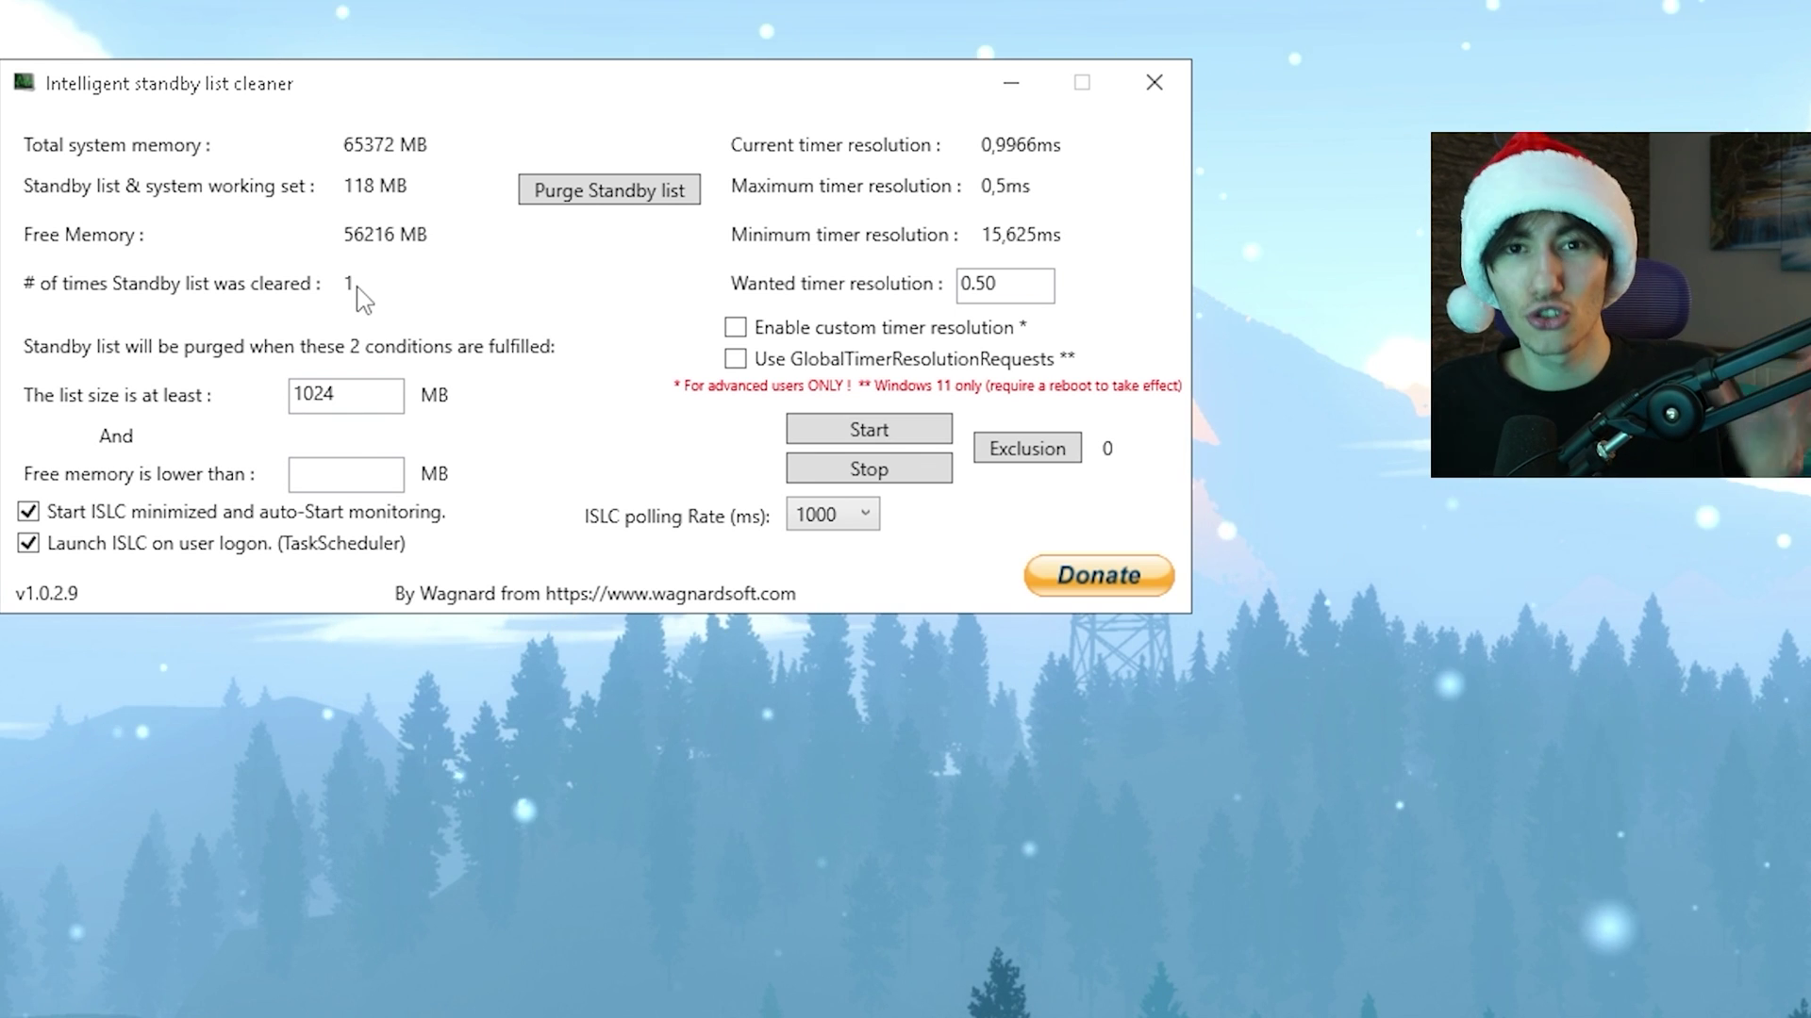
- Try free memory thresholds of 4000 MB and 8000 MB for purging the standby list
{"action": "double_click", "coordinate": [356, 395]}
{"action": "left_click", "coordinate": [388, 399]}
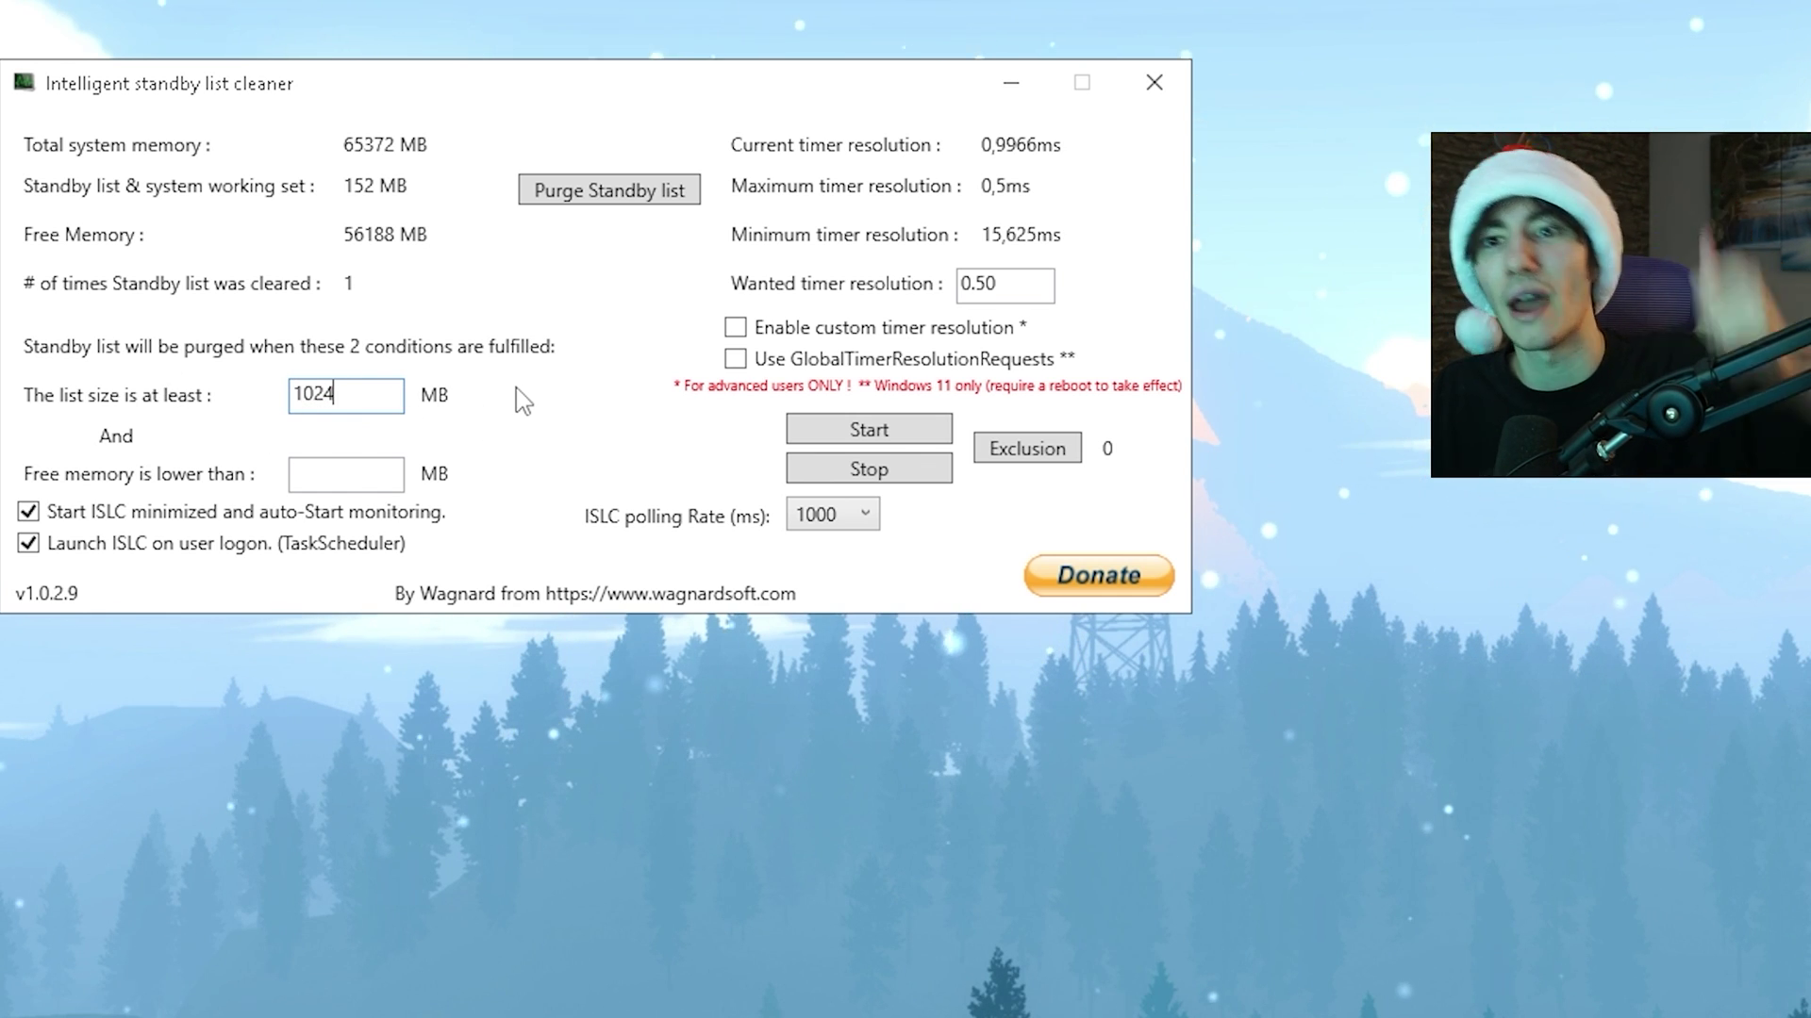
{"action": "key", "text": "Tab"}
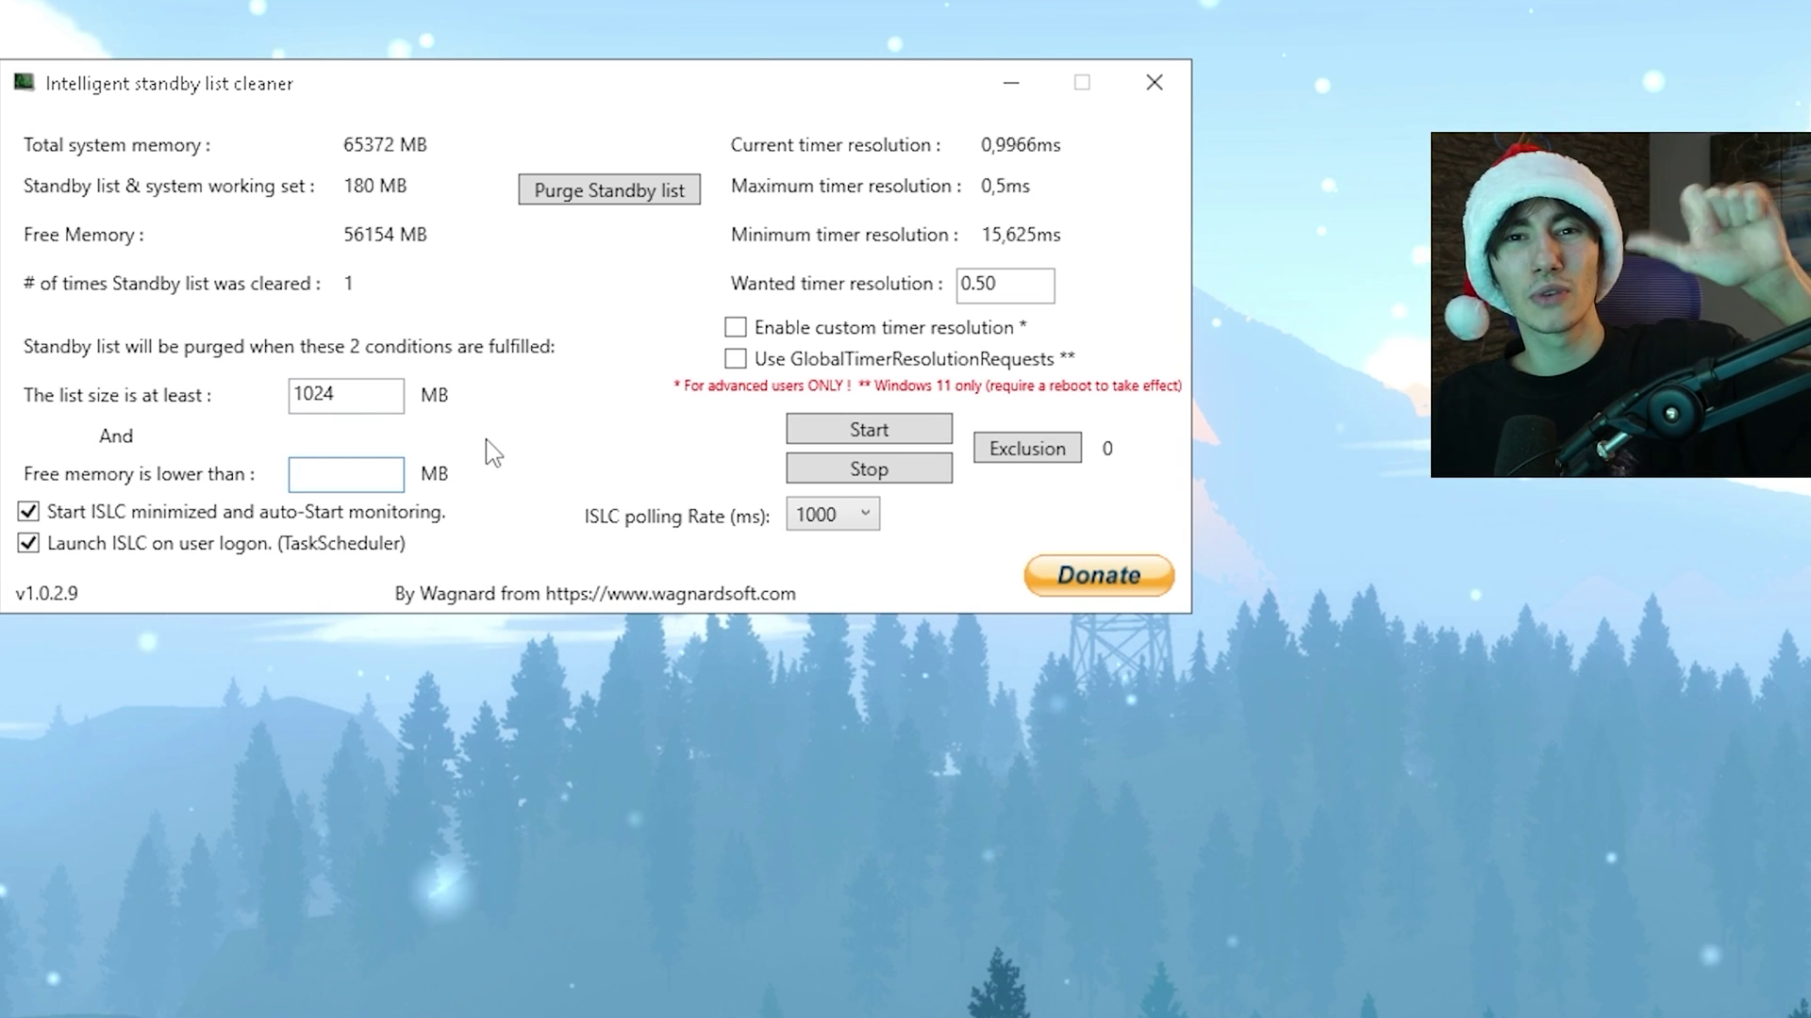
{"action": "type", "text": "4000"}
{"action": "double_click", "coordinate": [350, 472]}
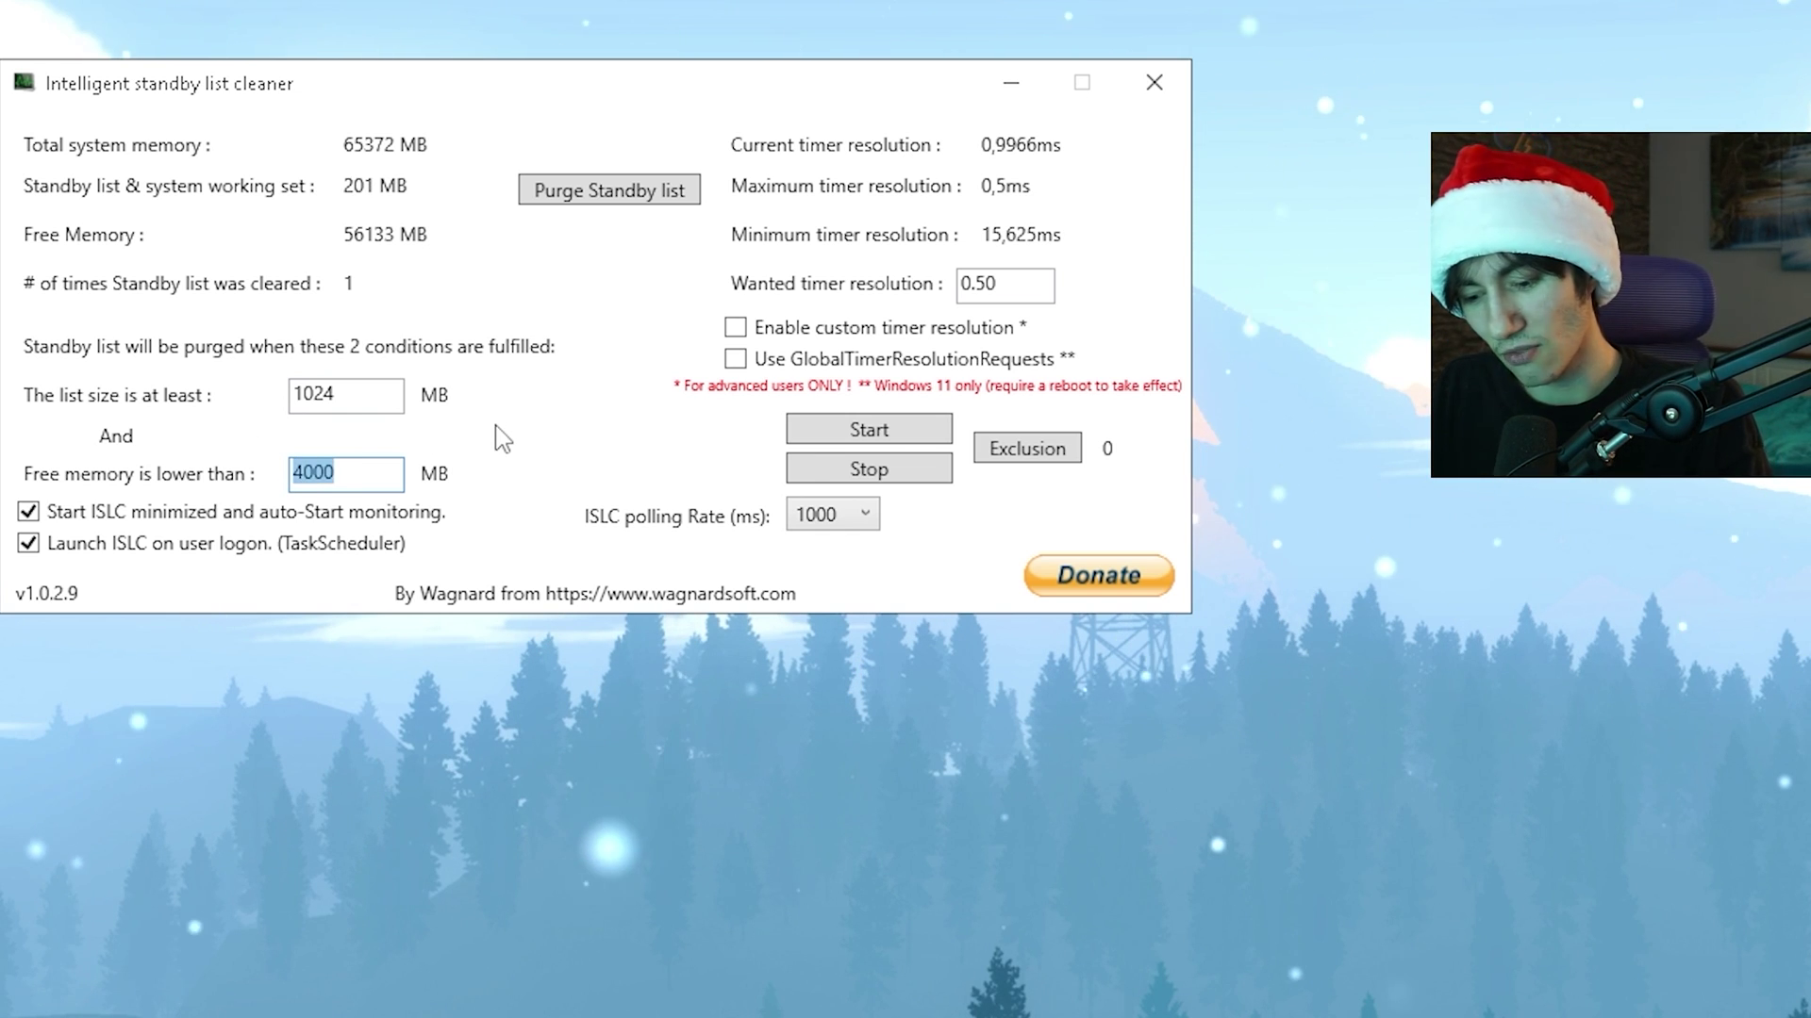
{"action": "type", "text": "8000"}
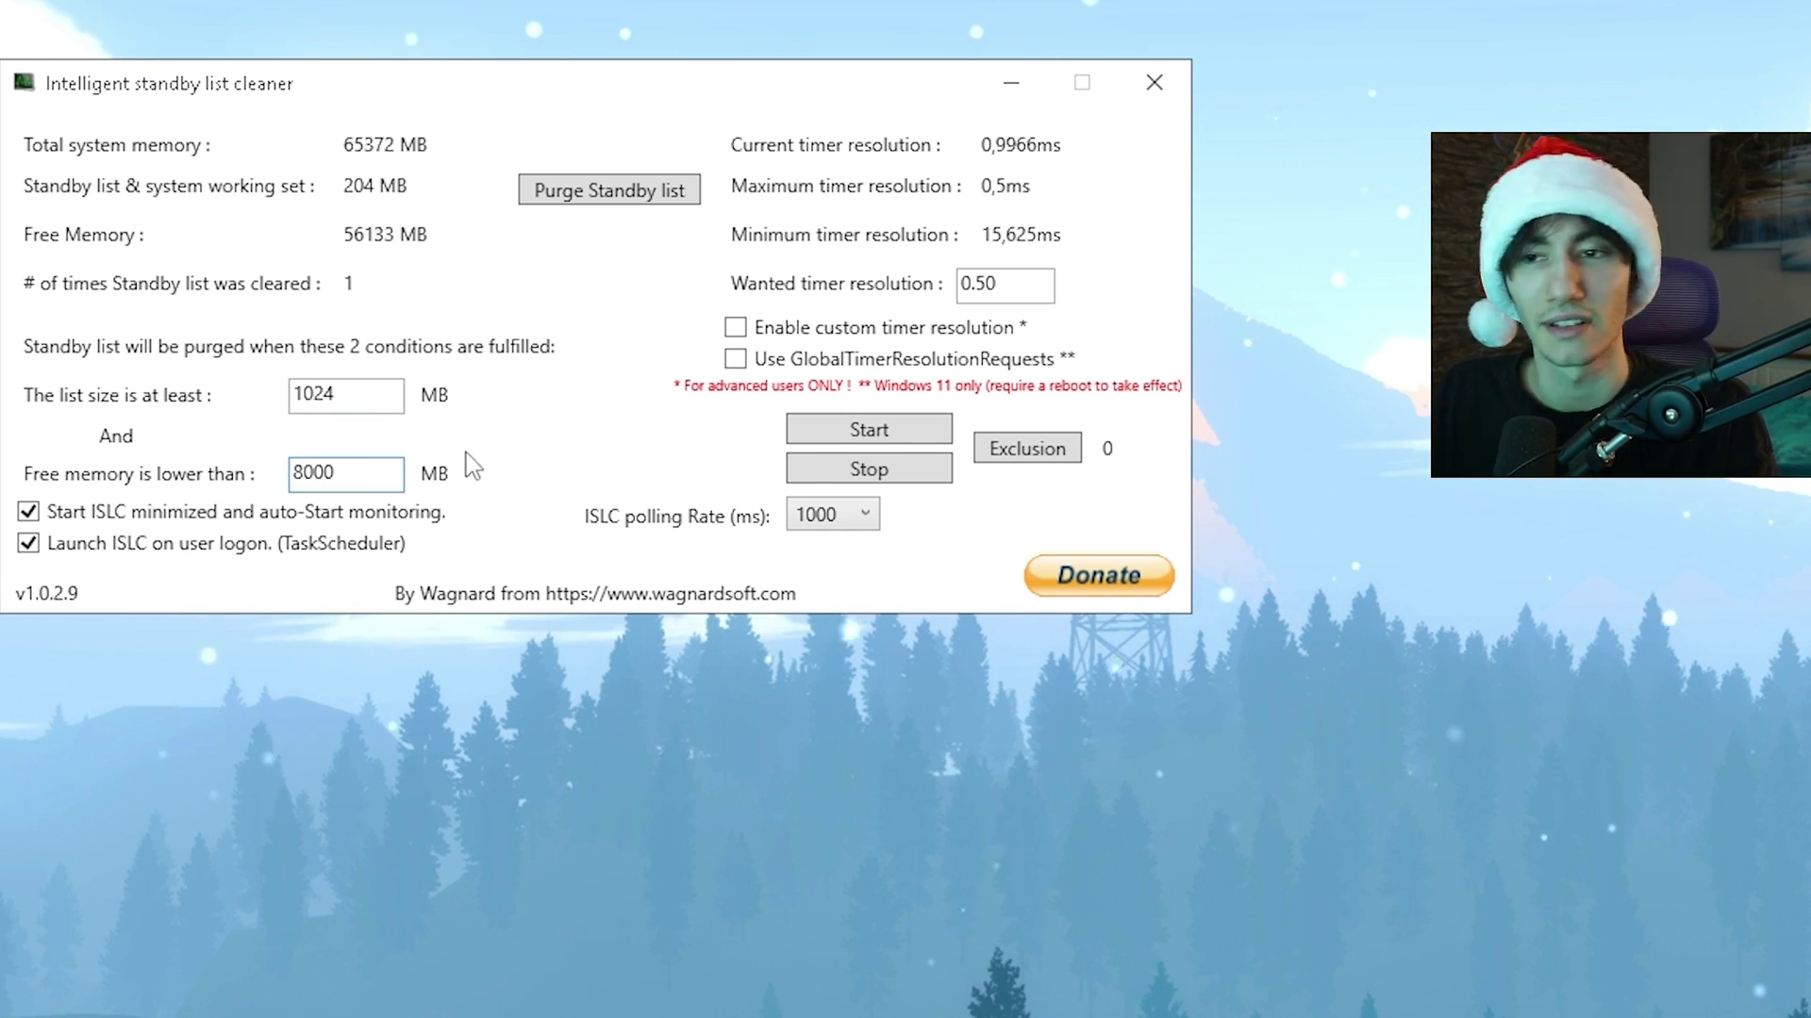
- Set the free memory threshold for purging the standby list to 32000 MB
{"action": "left_click_drag", "start_coordinate": [401, 473], "coordinate": [75, 476]}
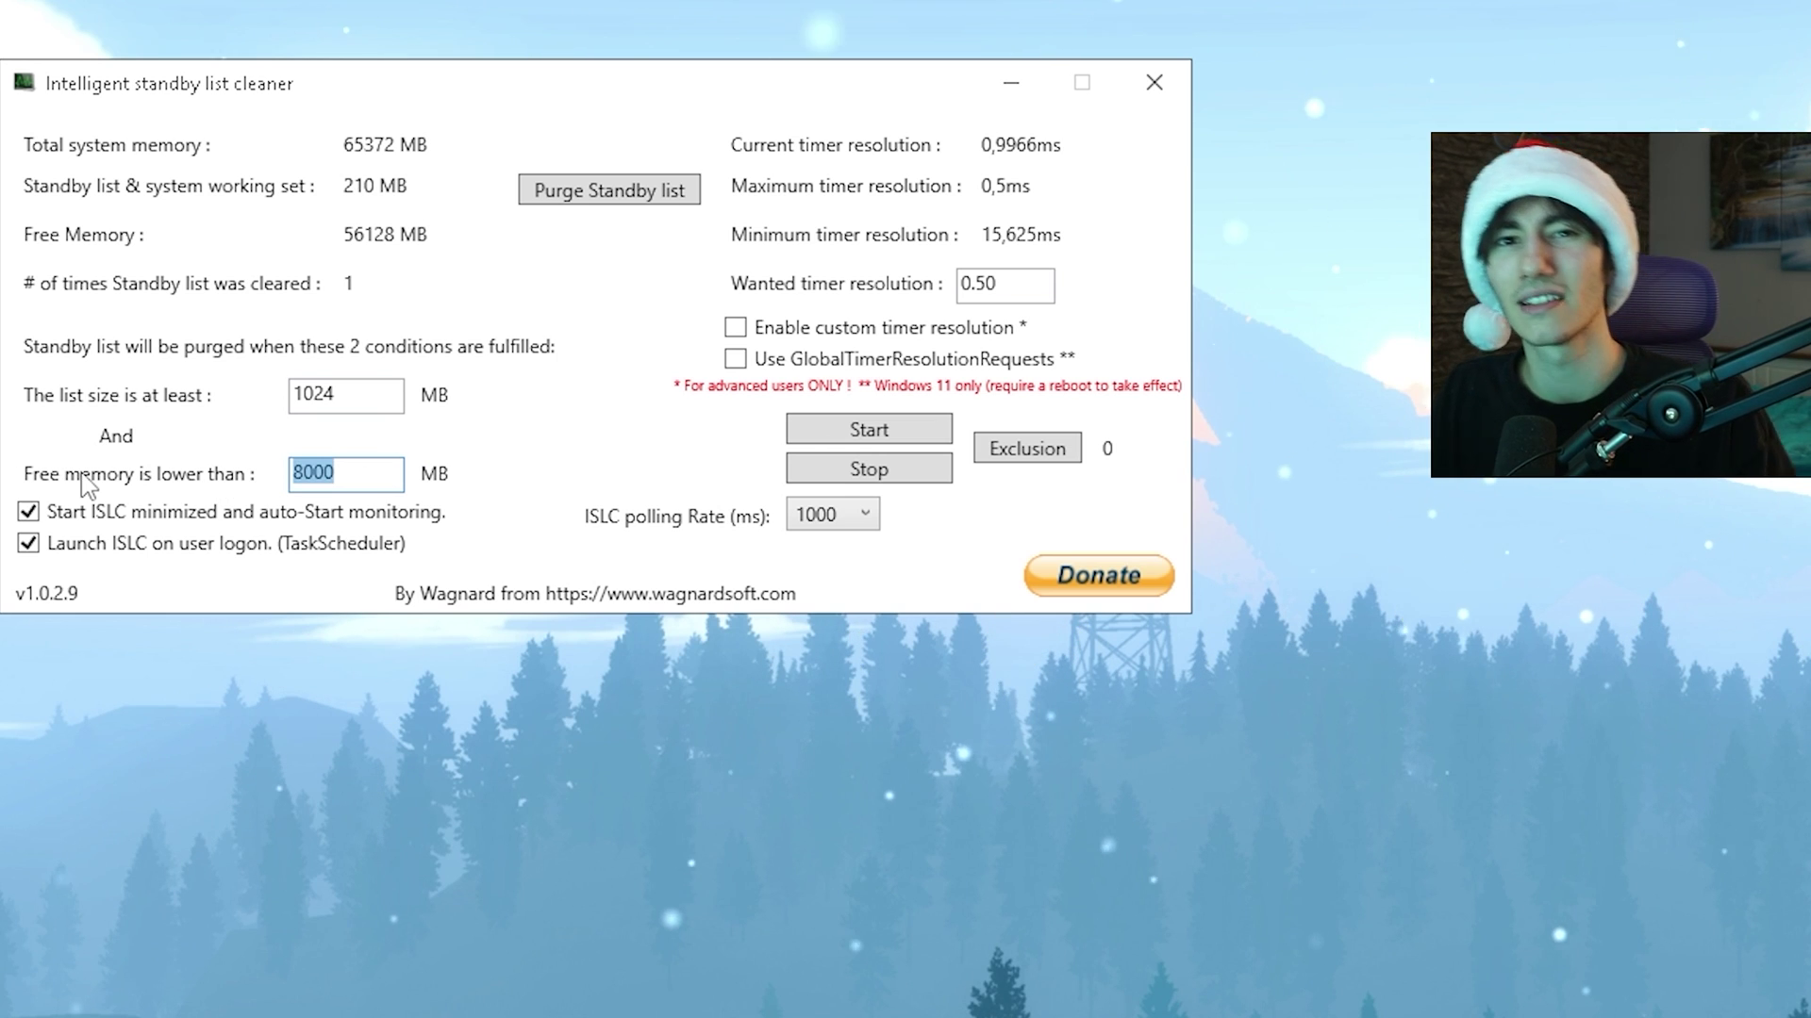
{"action": "key", "text": "BackSpace"}
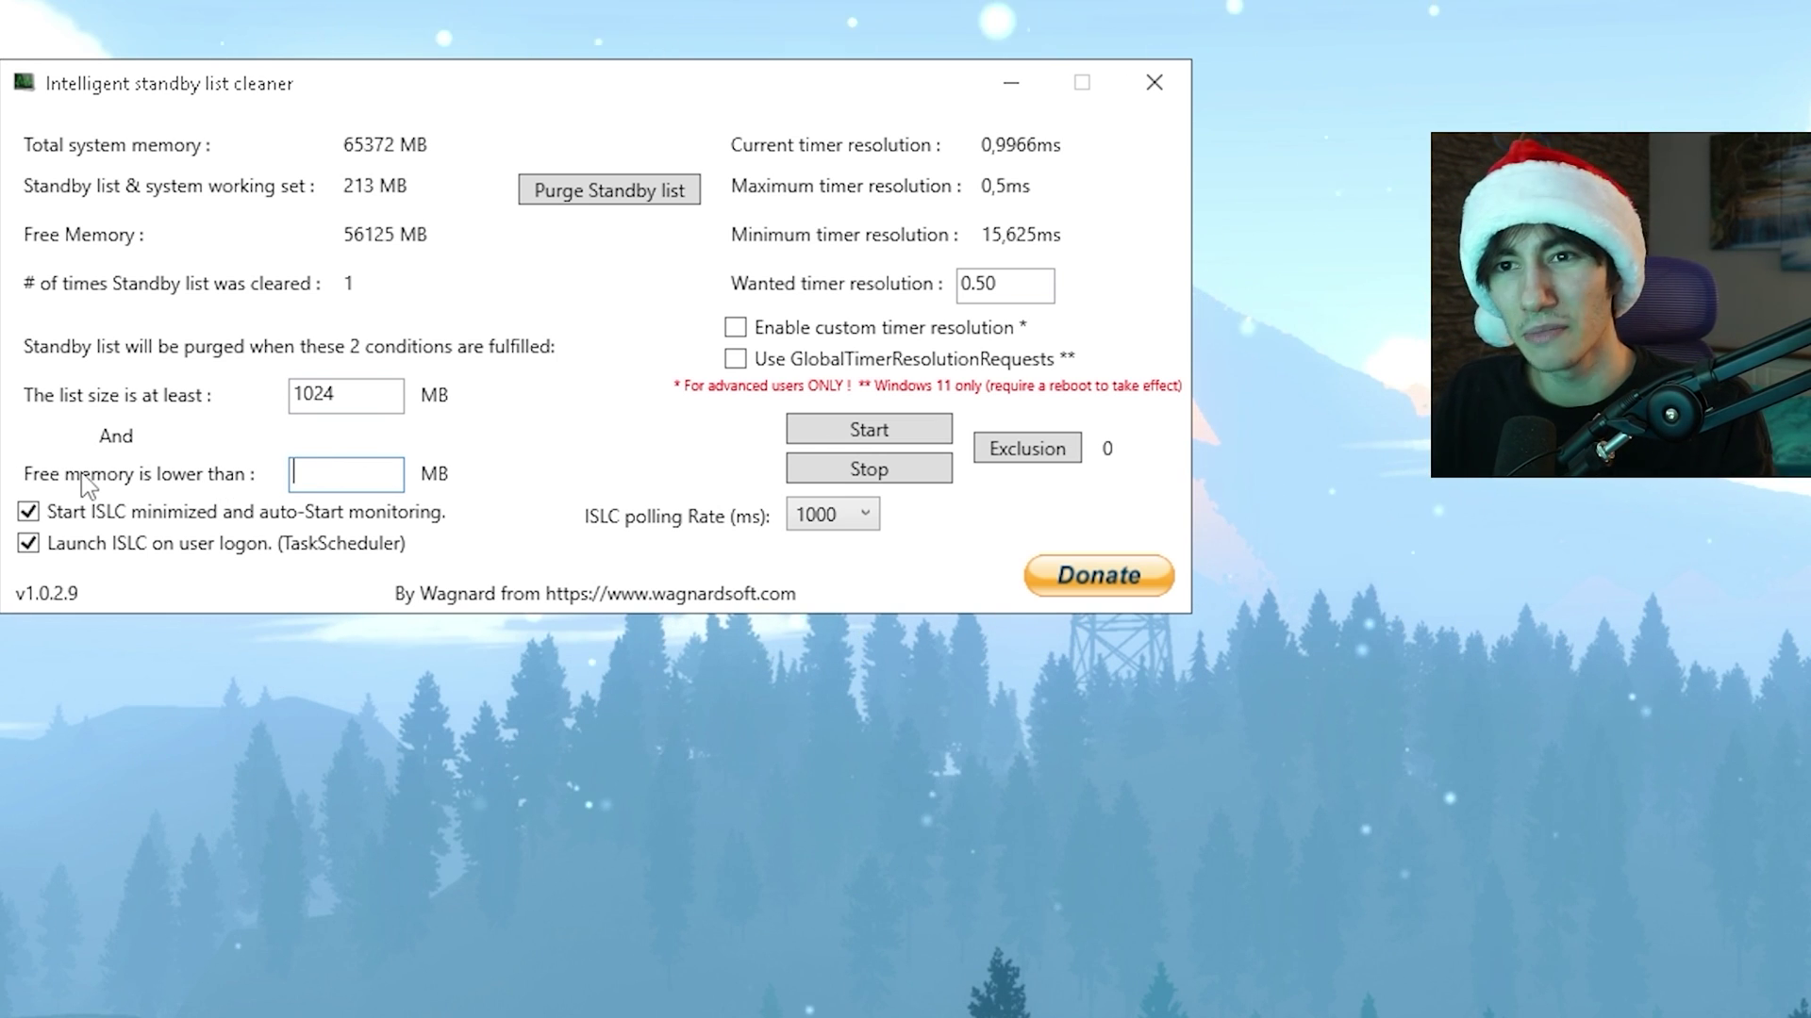
{"action": "type", "text": "32000"}
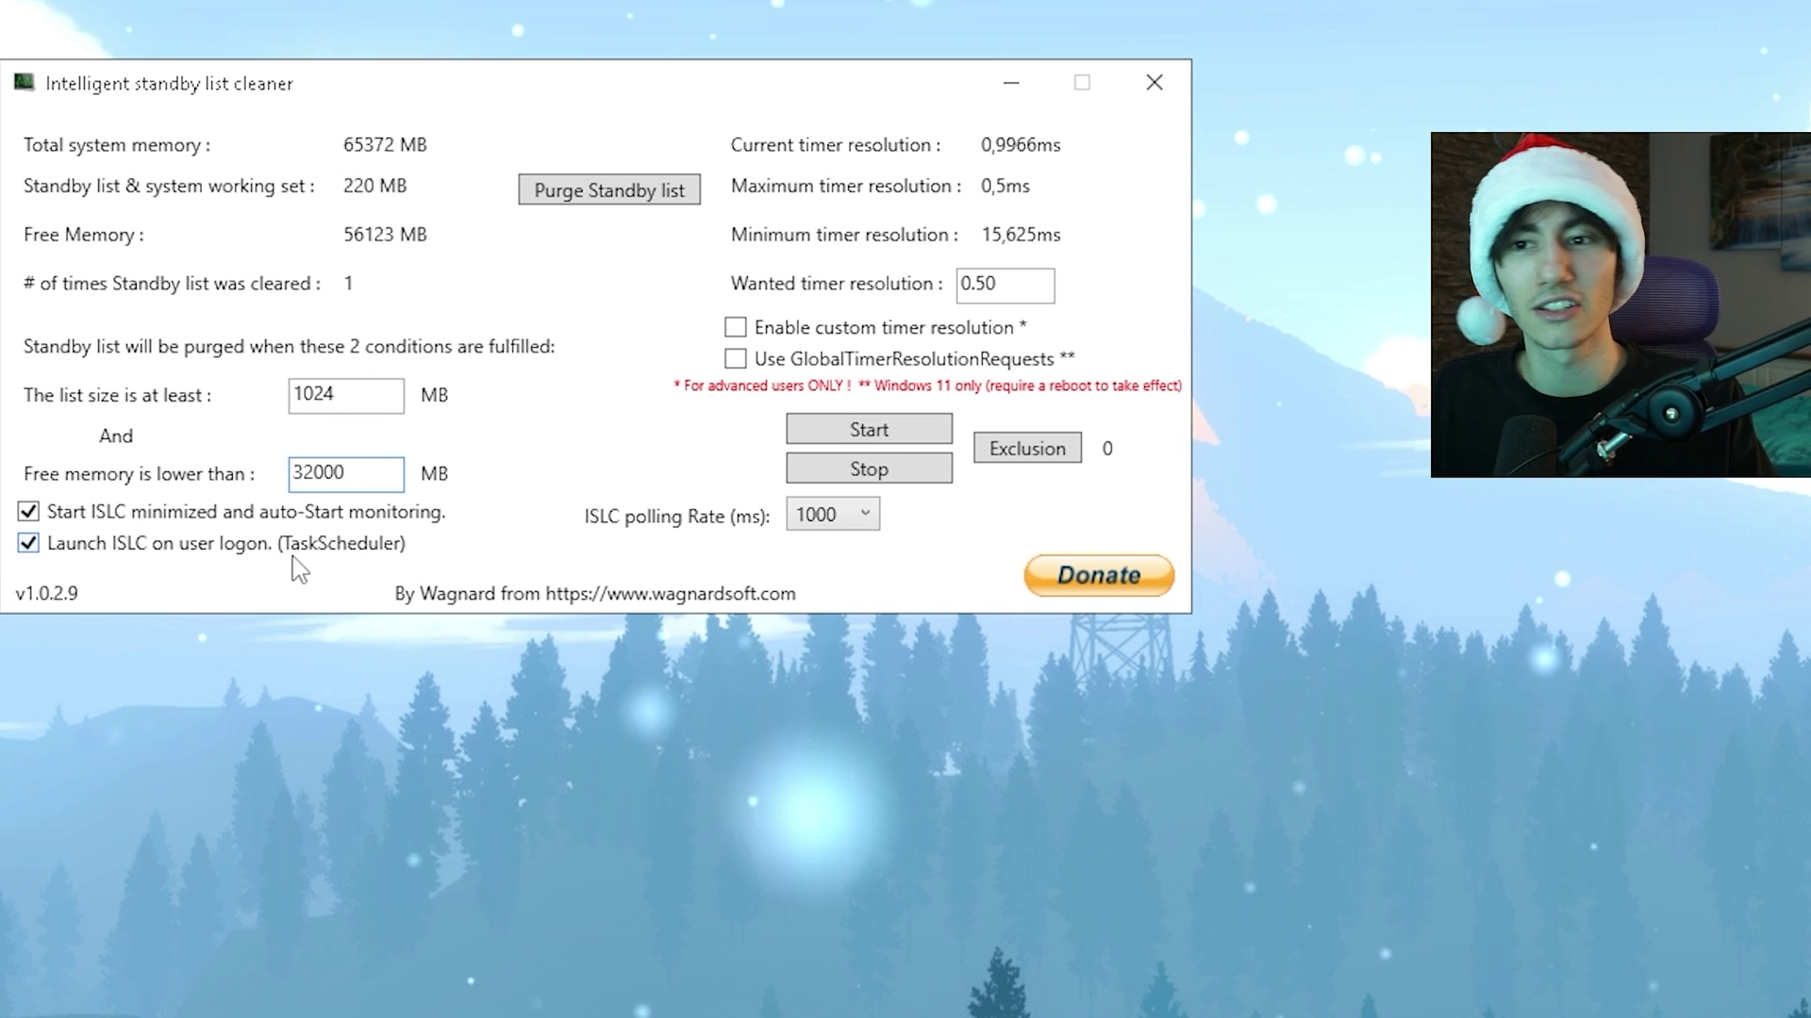
{"action": "double_click", "coordinate": [361, 472]}
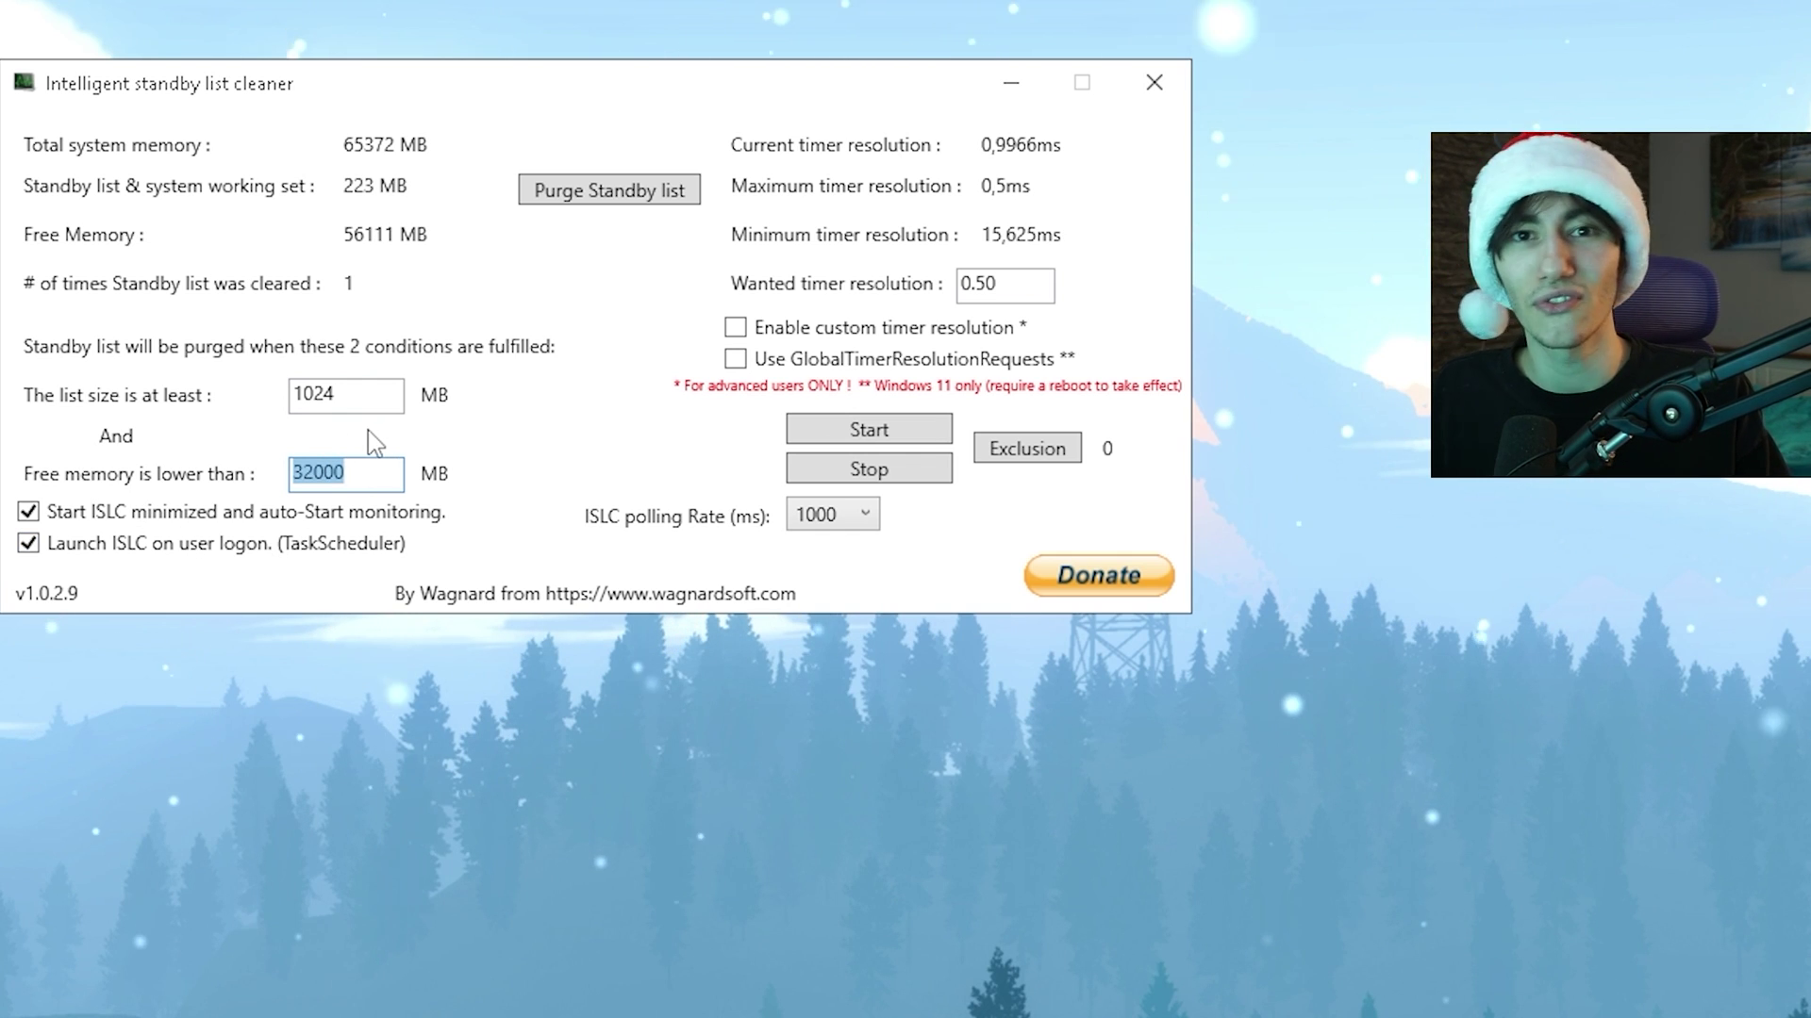
{"action": "key", "text": "End"}
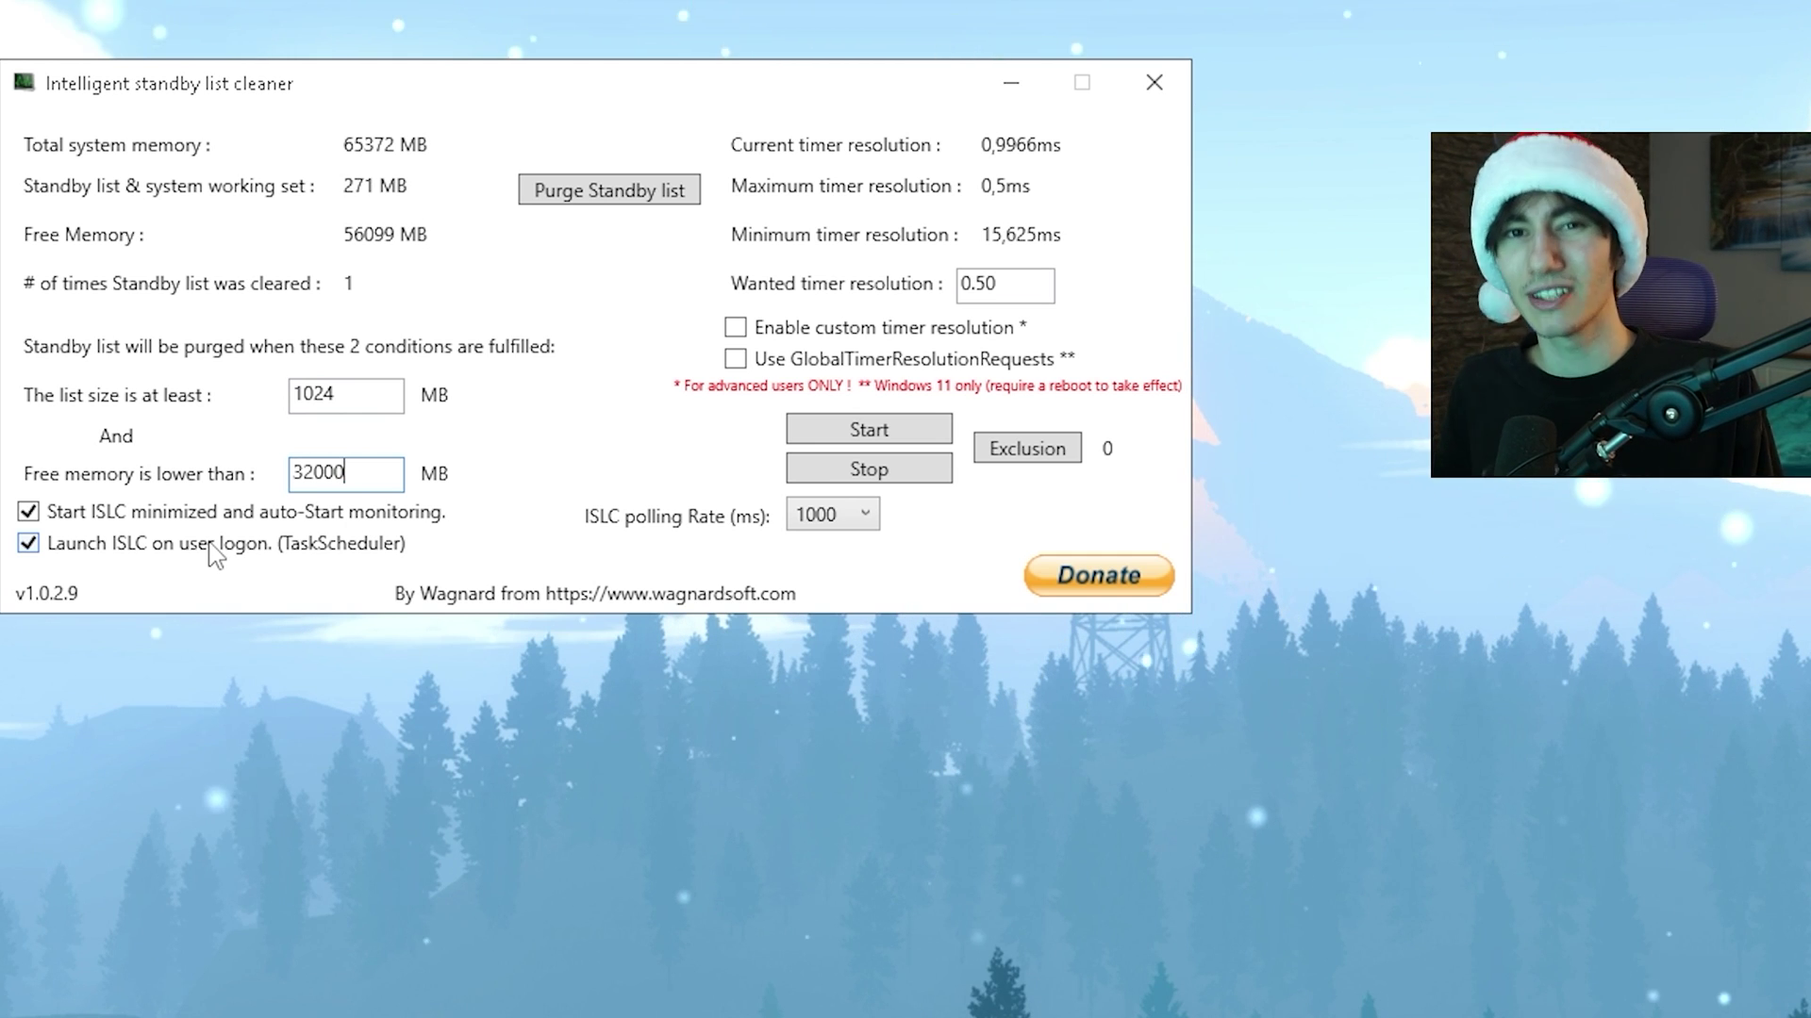
- Enable the custom timer resolution with the wanted timer resolution left at 0.50
{"action": "left_click", "coordinate": [971, 283]}
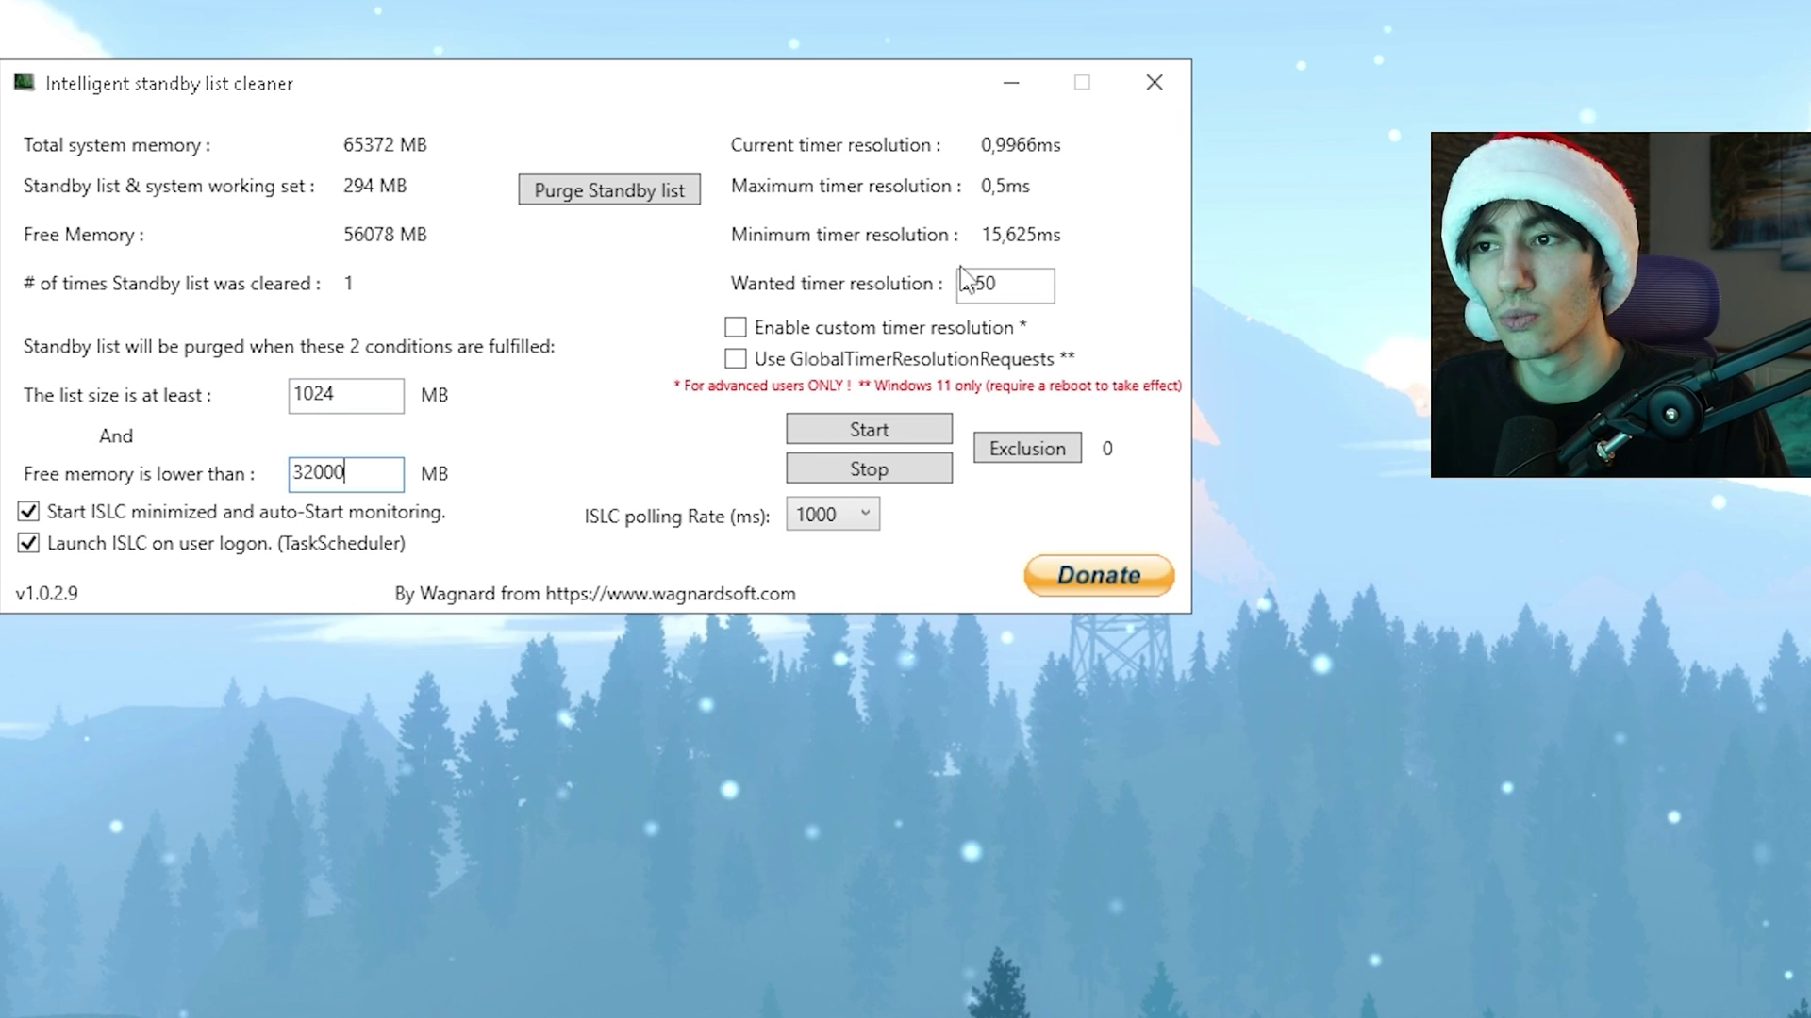
{"action": "left_click_drag", "start_coordinate": [992, 281], "coordinate": [937, 297]}
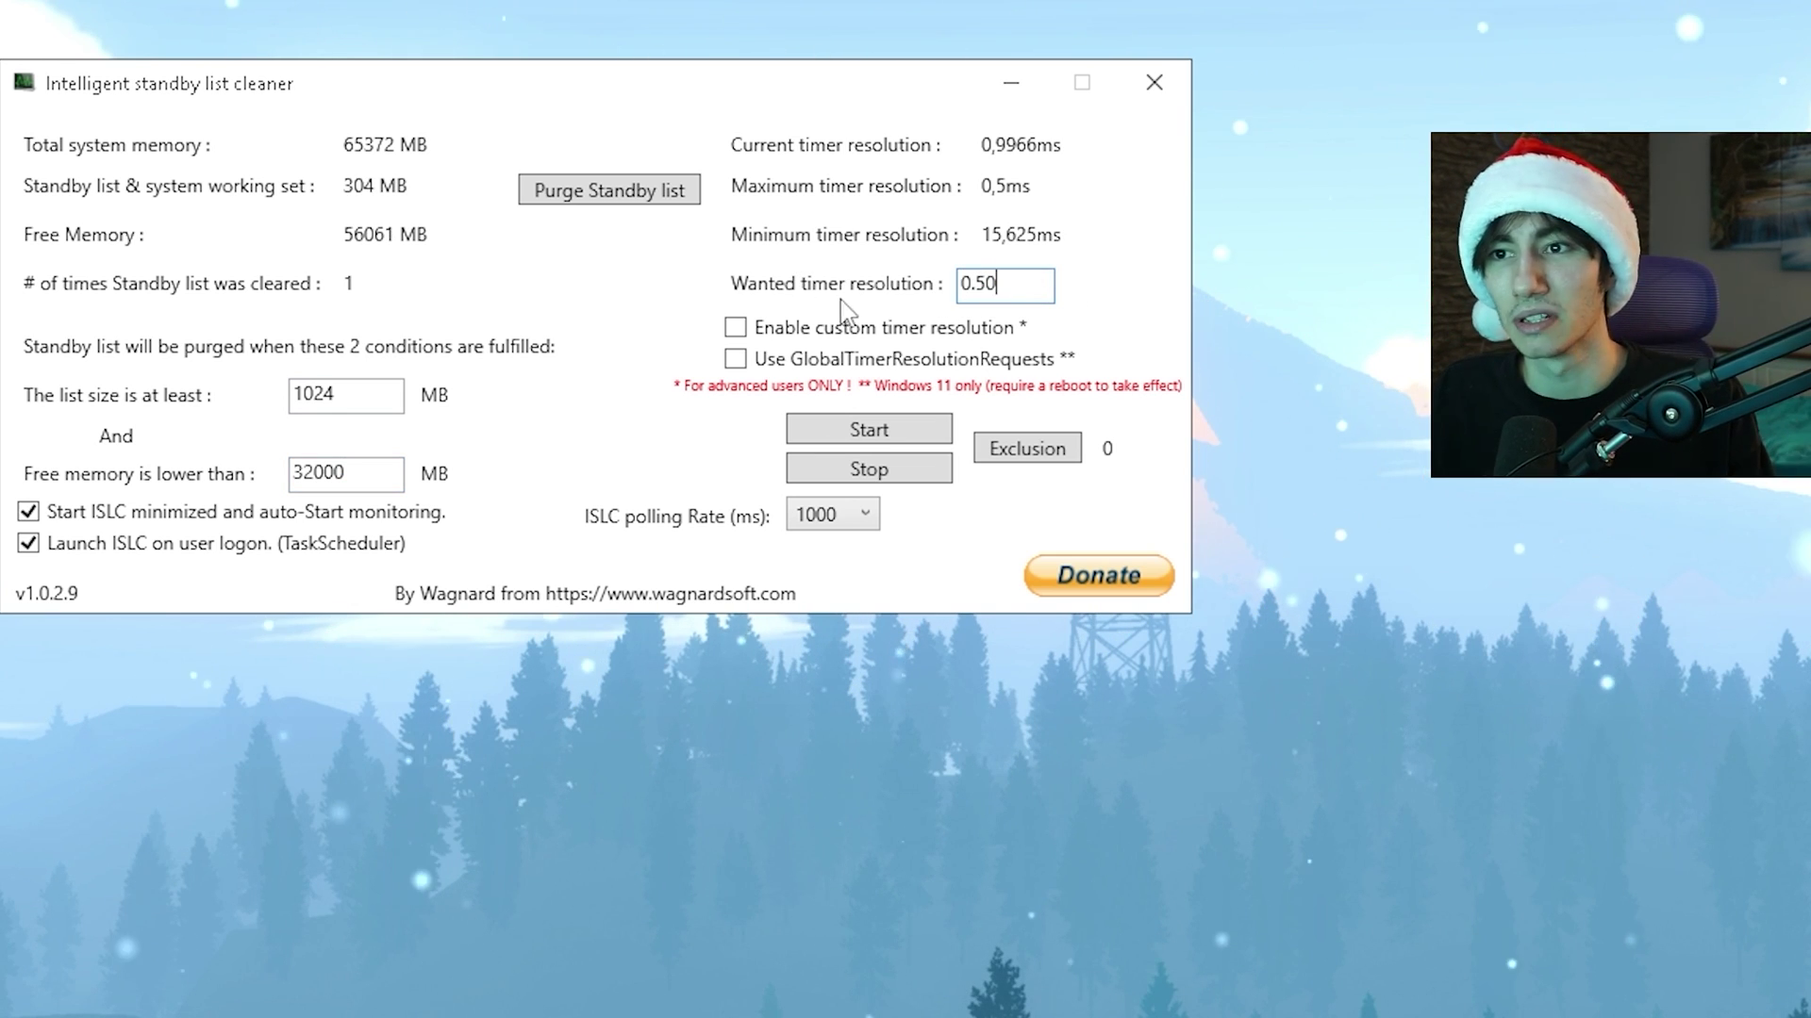
{"action": "left_click", "coordinate": [735, 329]}
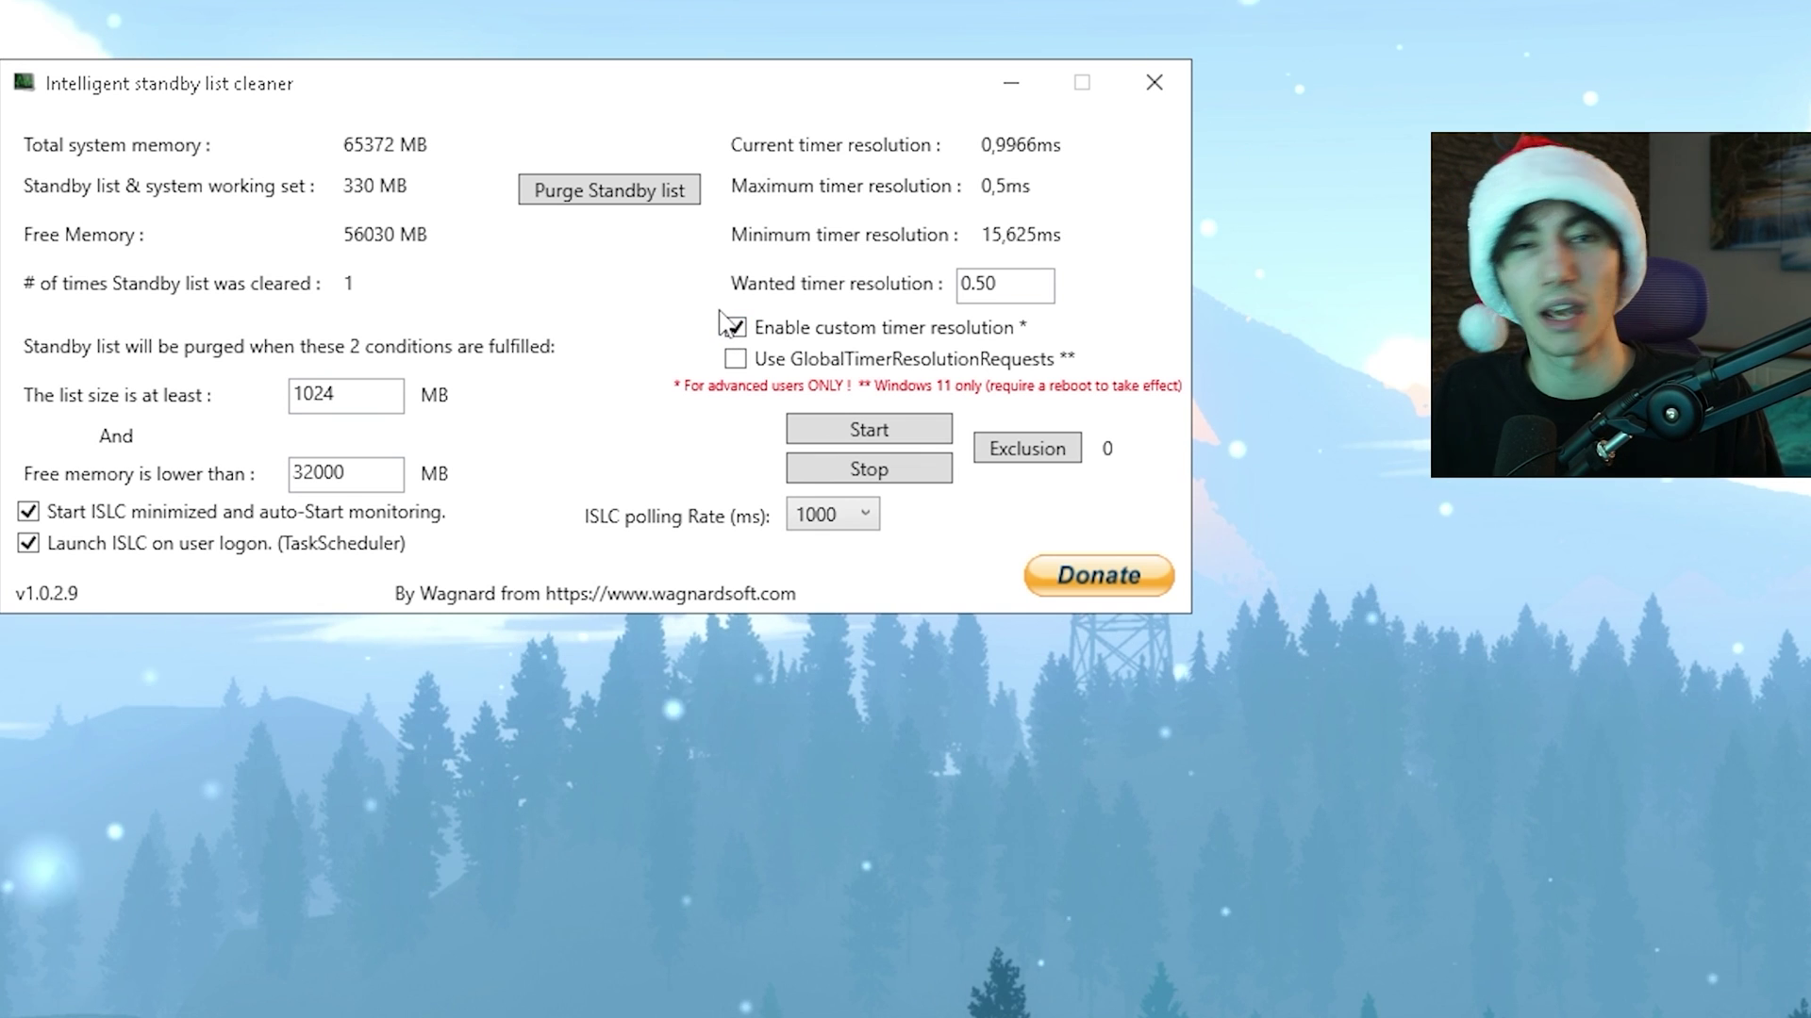
- Keep the ISLC polling rate at 1000 ms, start the standby list monitoring and minimize the cleaner
{"action": "left_click", "coordinate": [830, 515]}
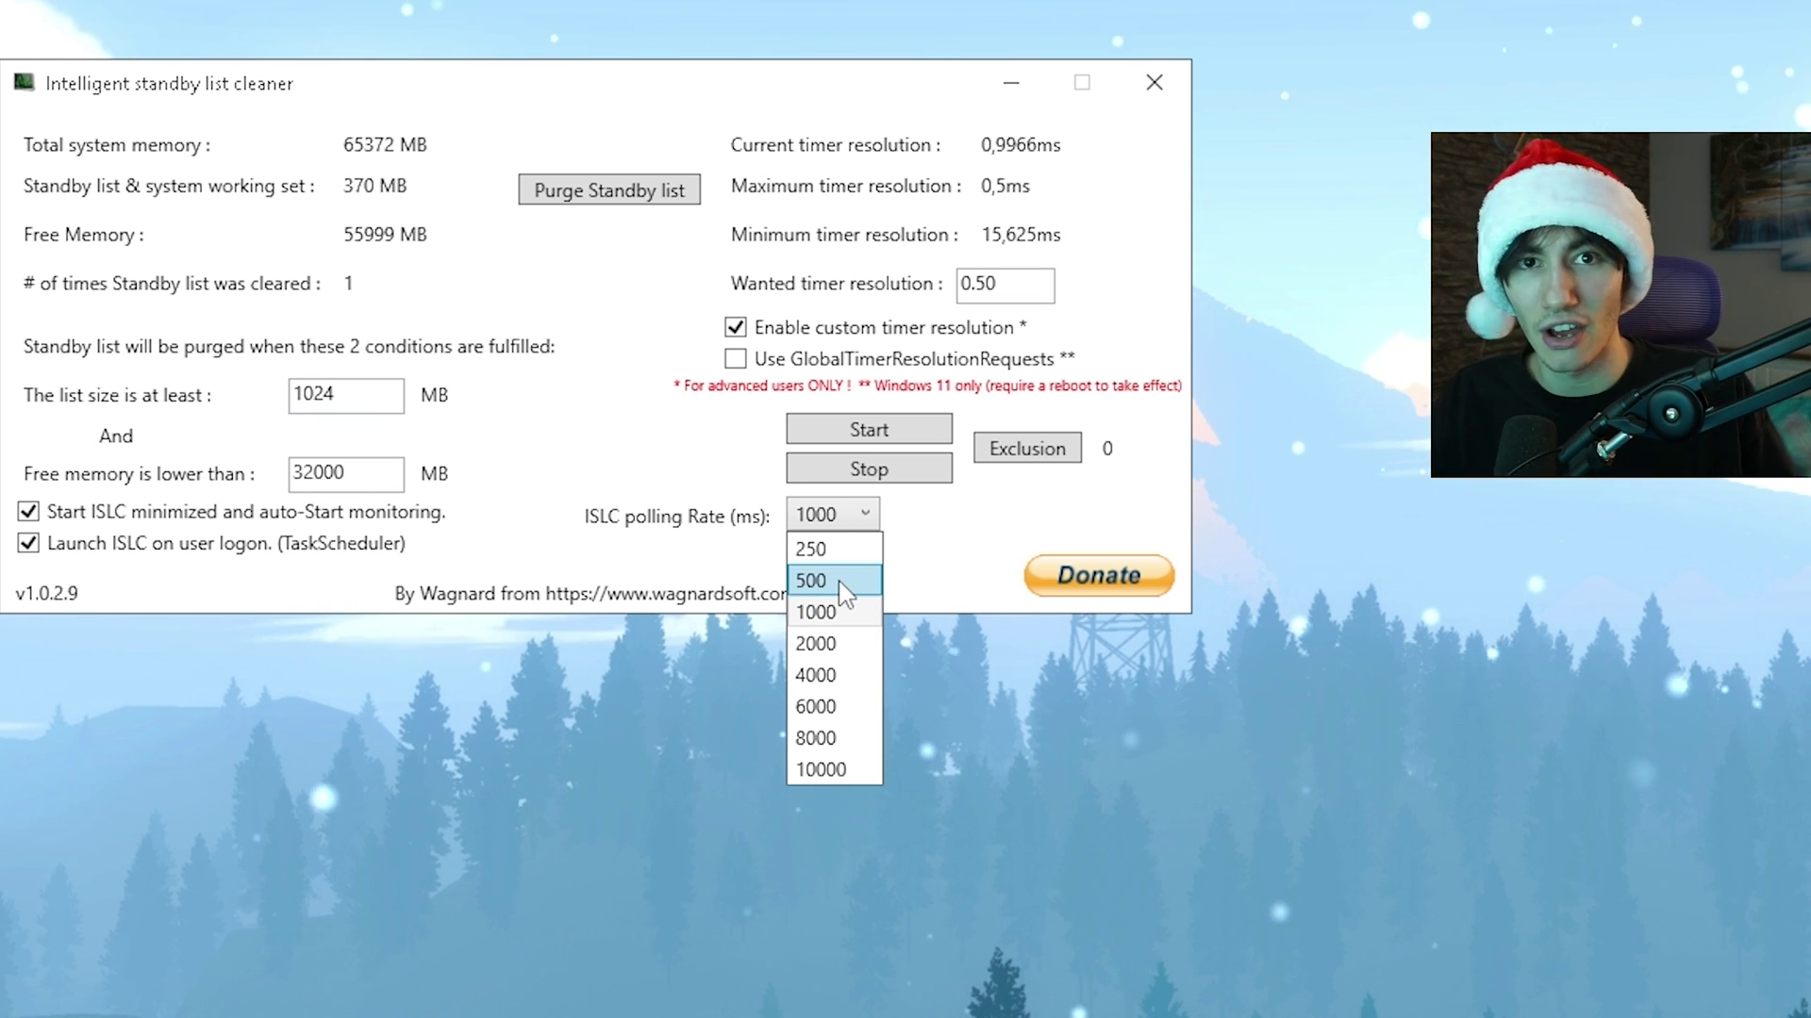
{"action": "left_click", "coordinate": [622, 621]}
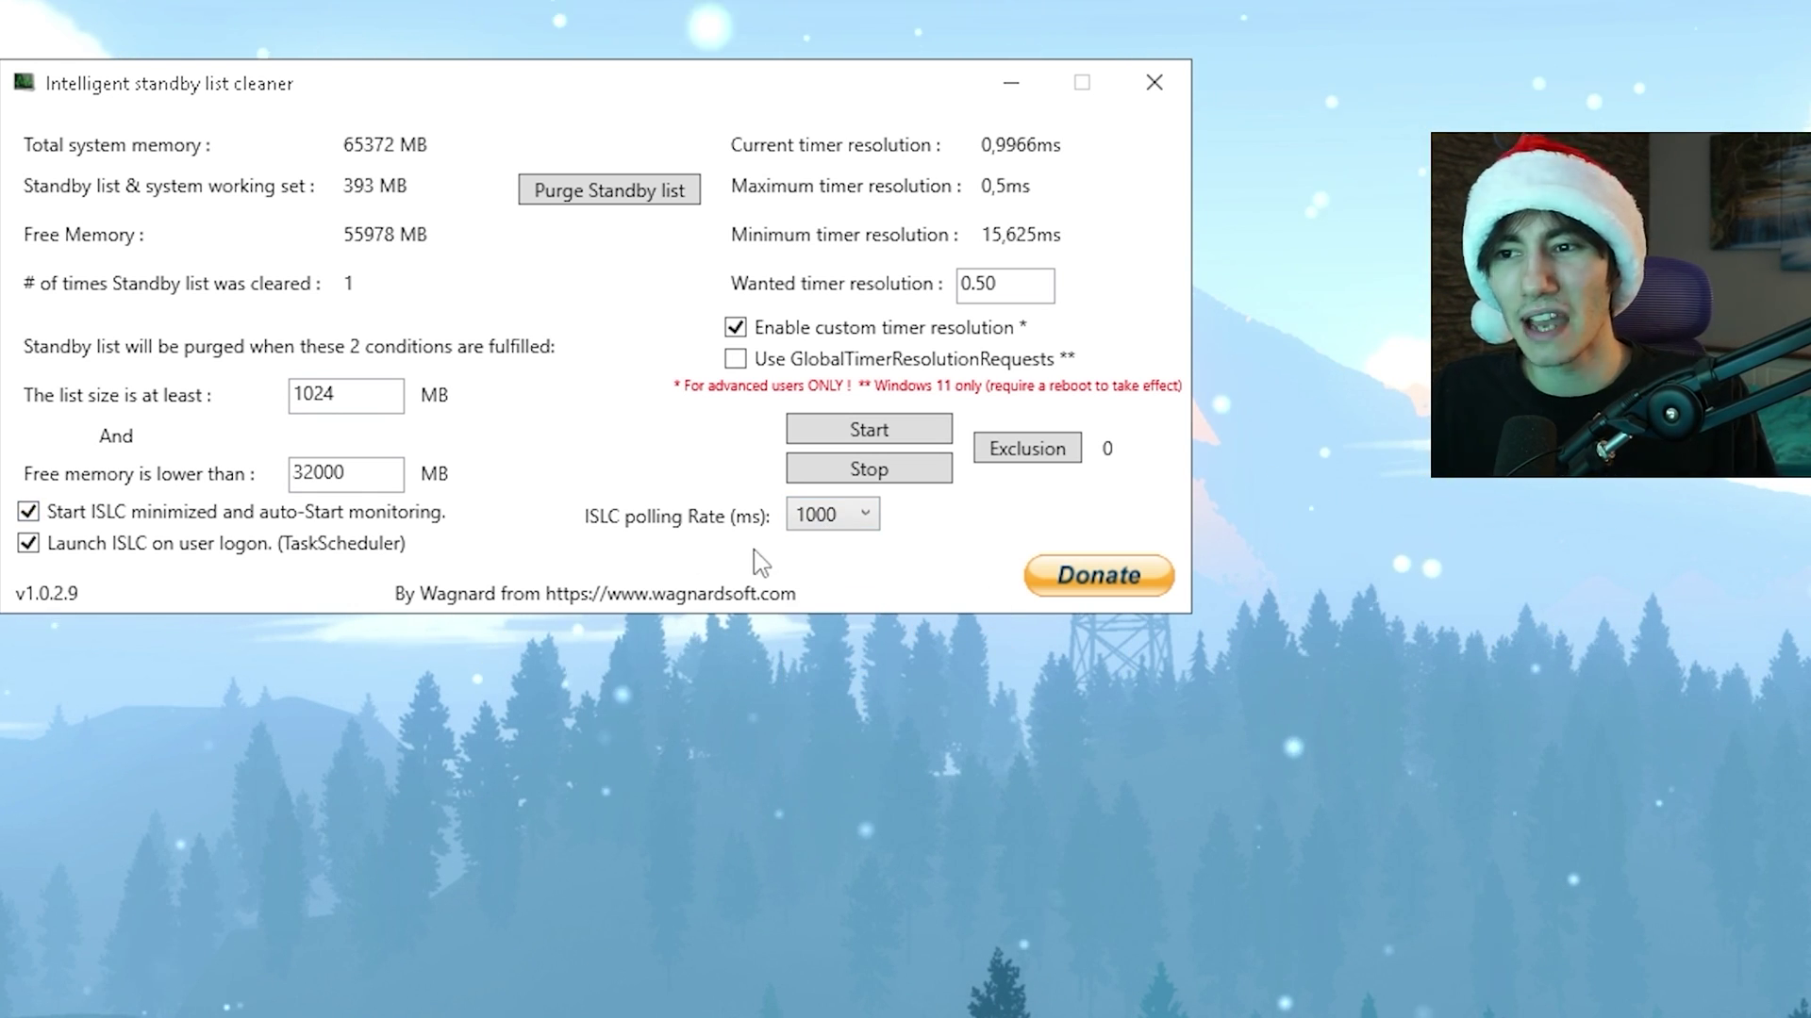
{"action": "left_click", "coordinate": [868, 431]}
{"action": "left_click", "coordinate": [1034, 85]}
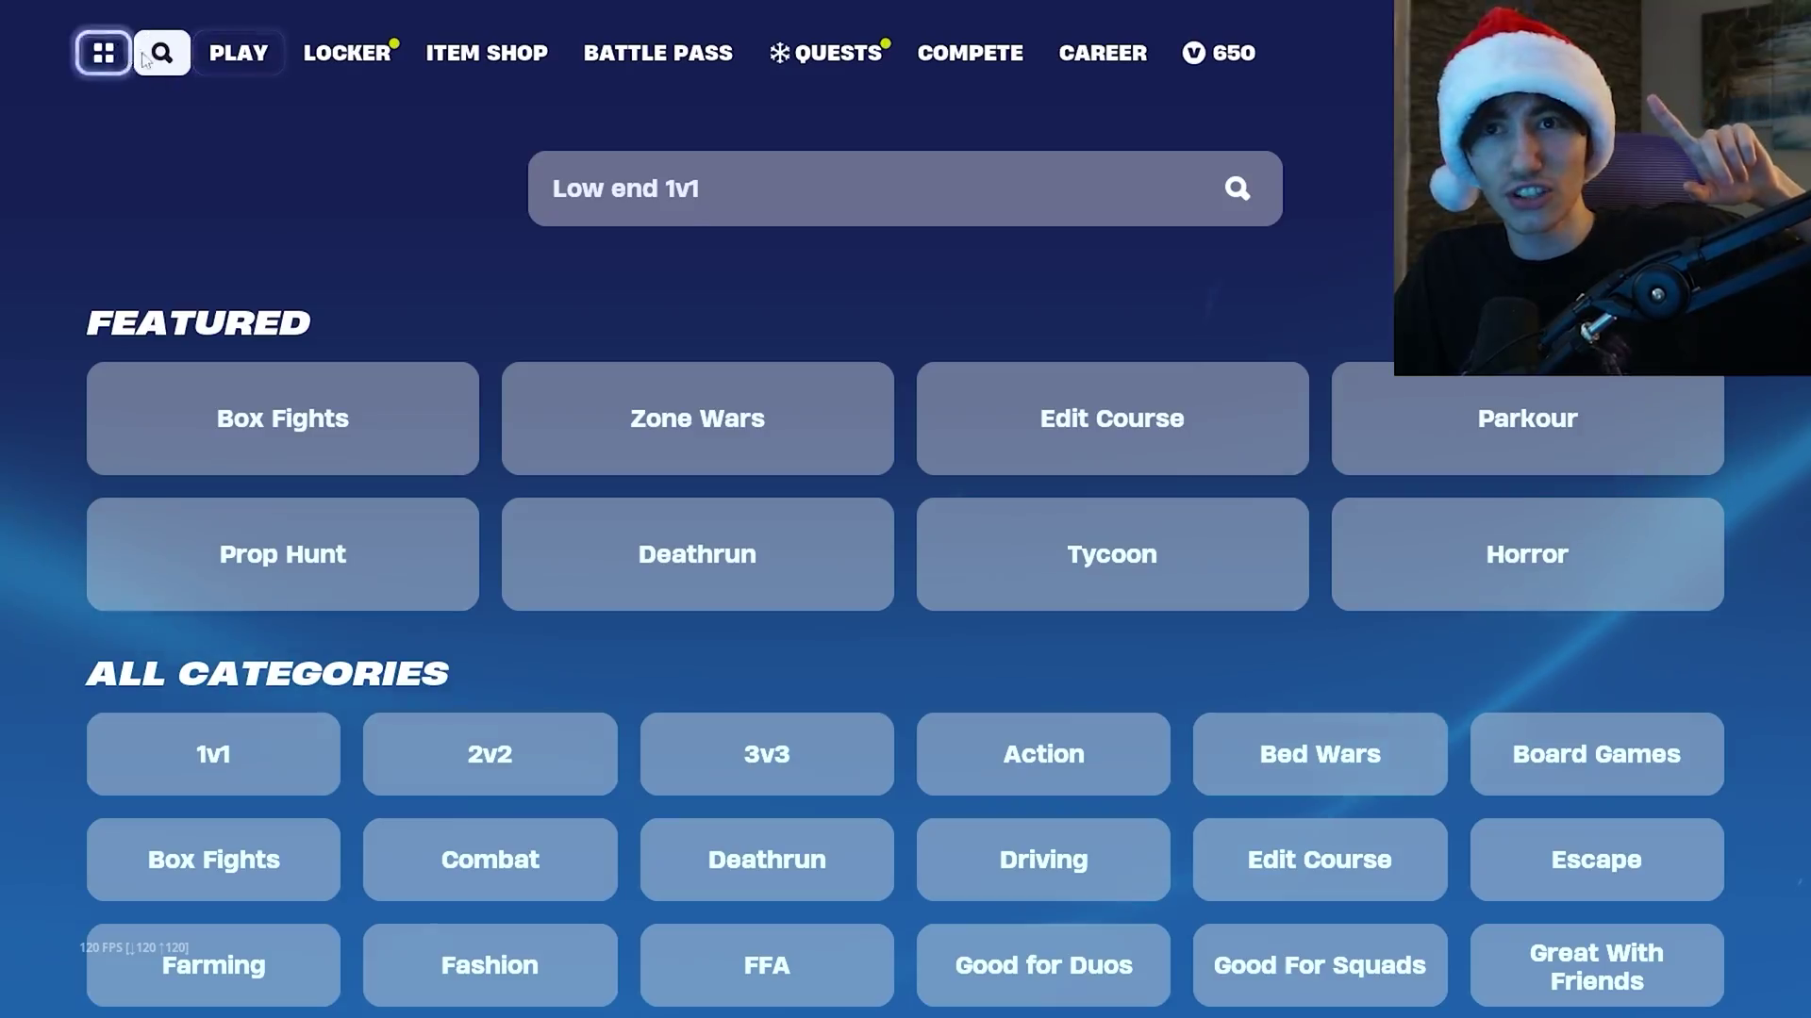
- Switch to Fortnite, search the islands for Low end 1v1 and open the Low End 1v1 map's details
{"action": "left_click", "coordinate": [789, 168]}
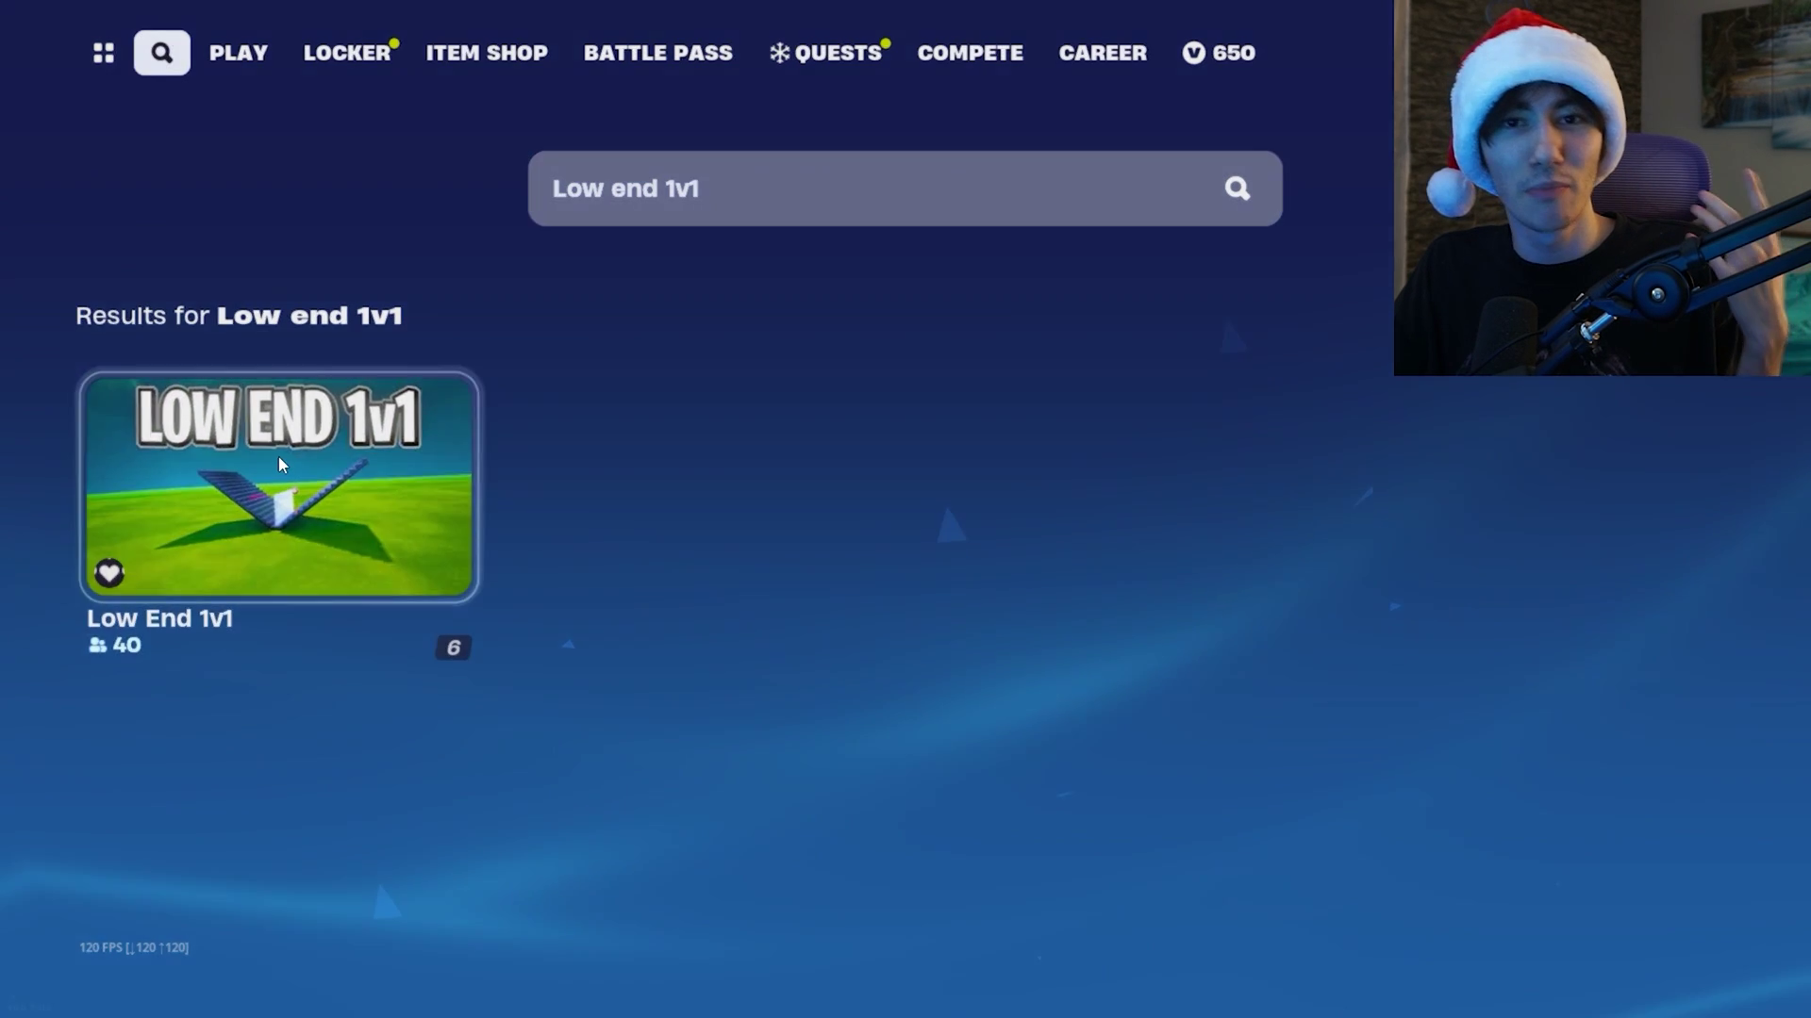
{"action": "left_click", "coordinate": [279, 456]}
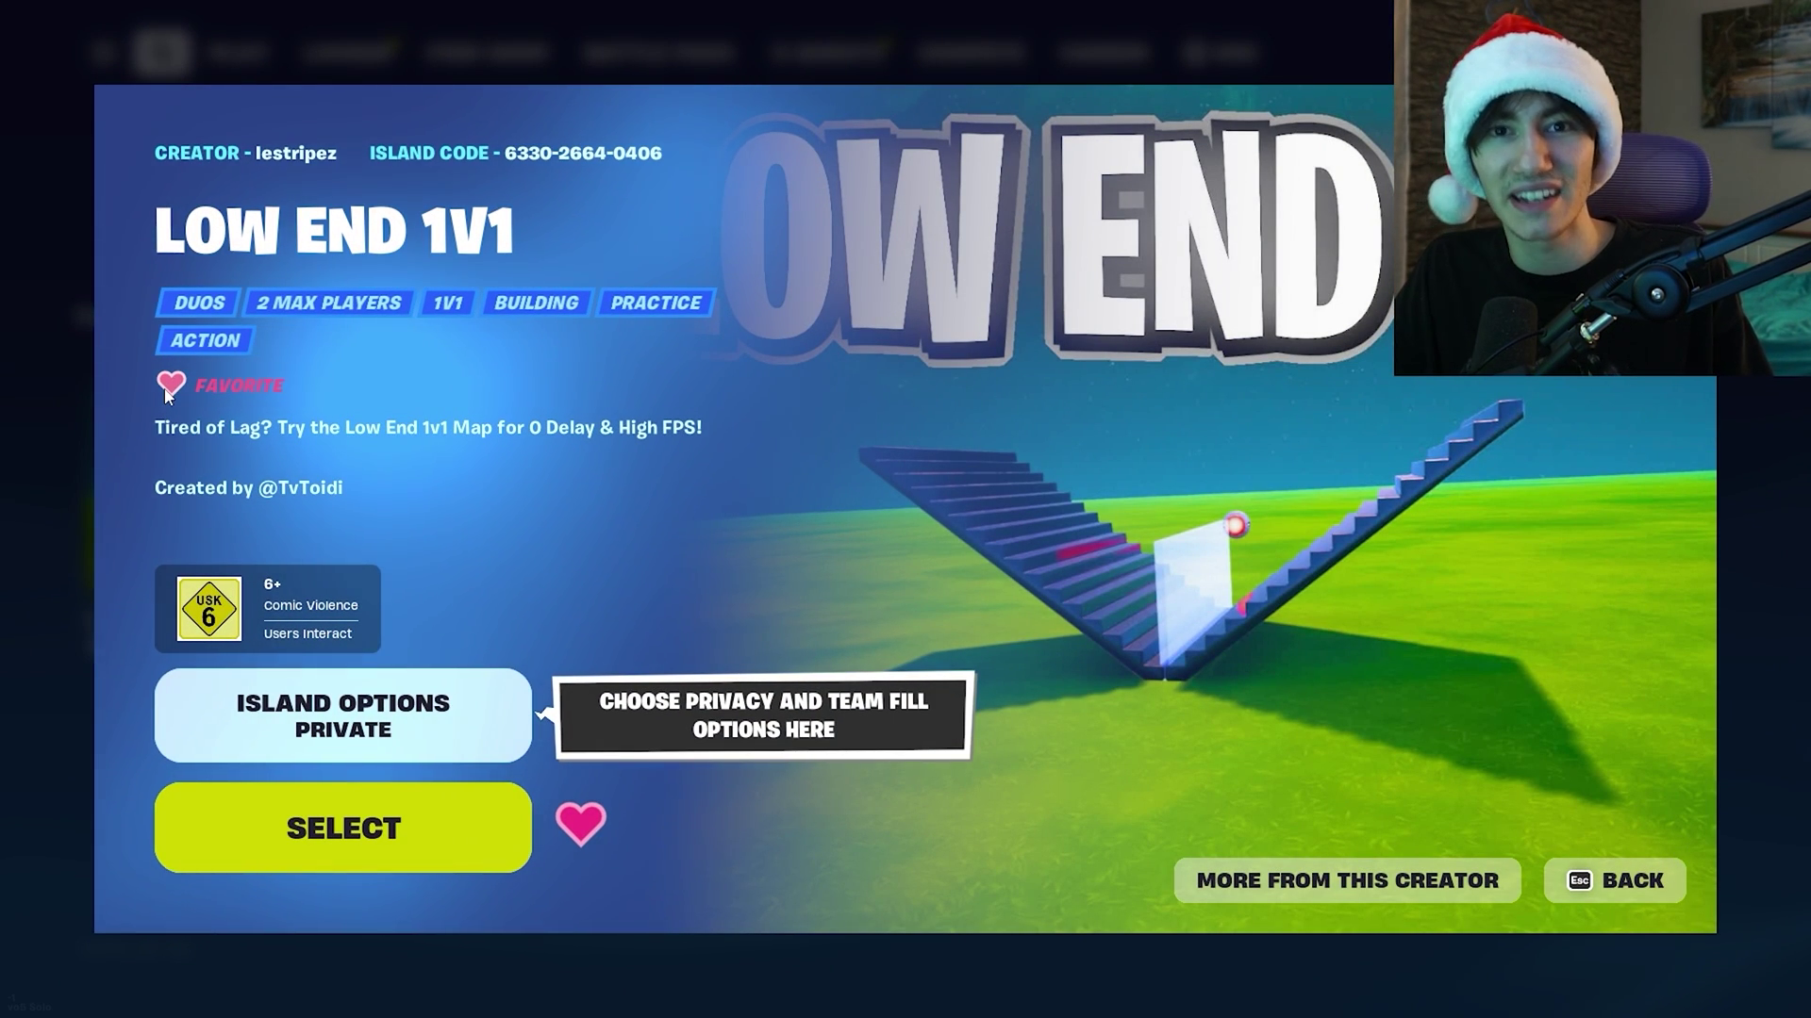